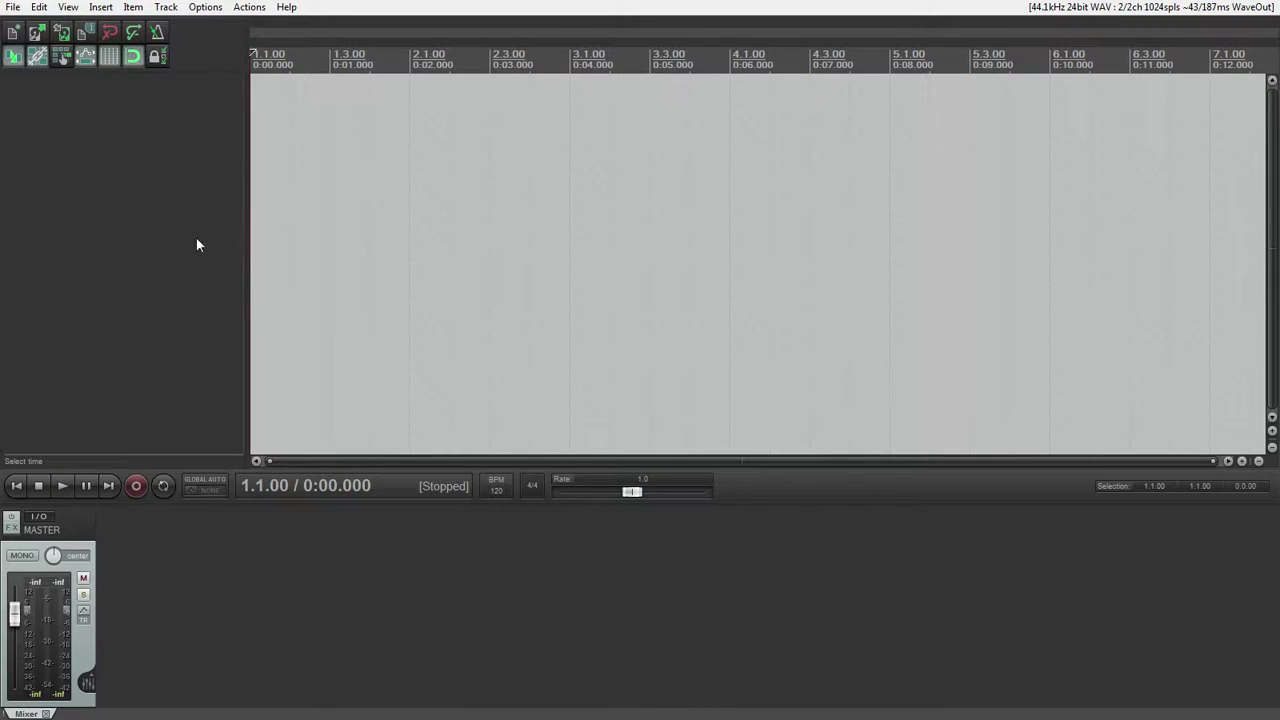
# - Insert blooddoll.mid from the gamefiles\RockBand\x360 folder as a media file
pyautogui.click(14, 7)
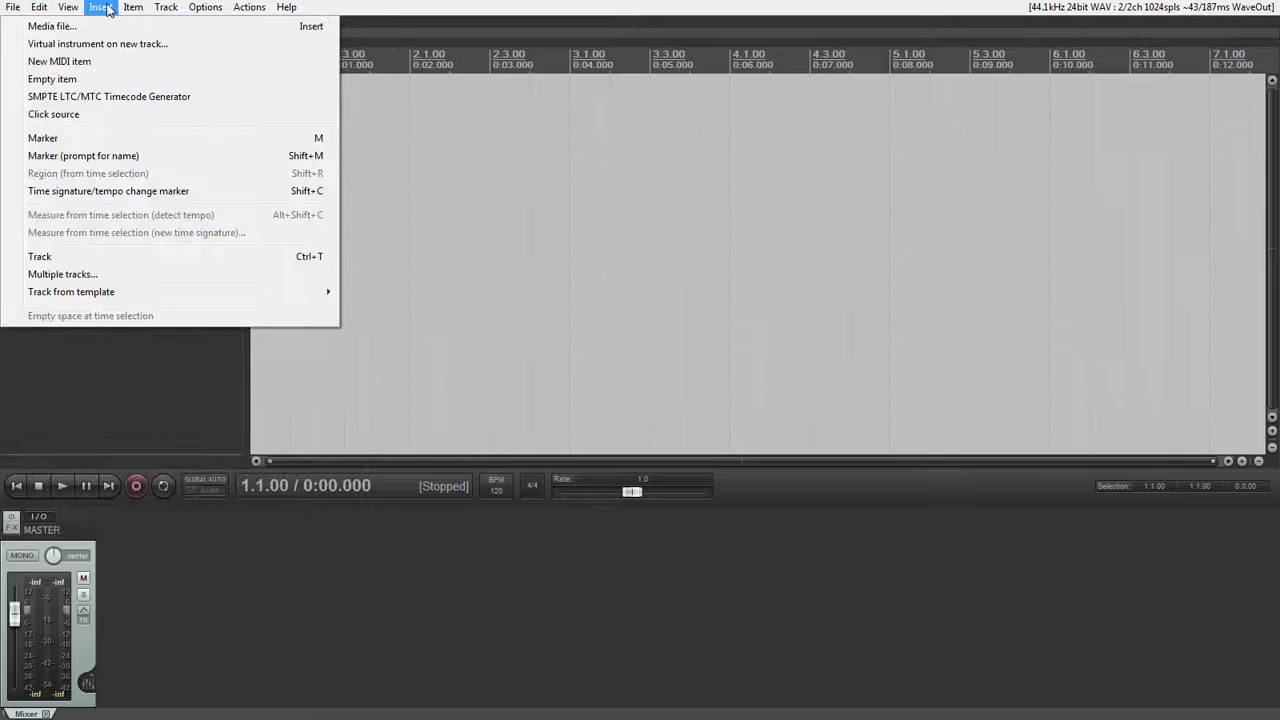
pyautogui.click(104, 28)
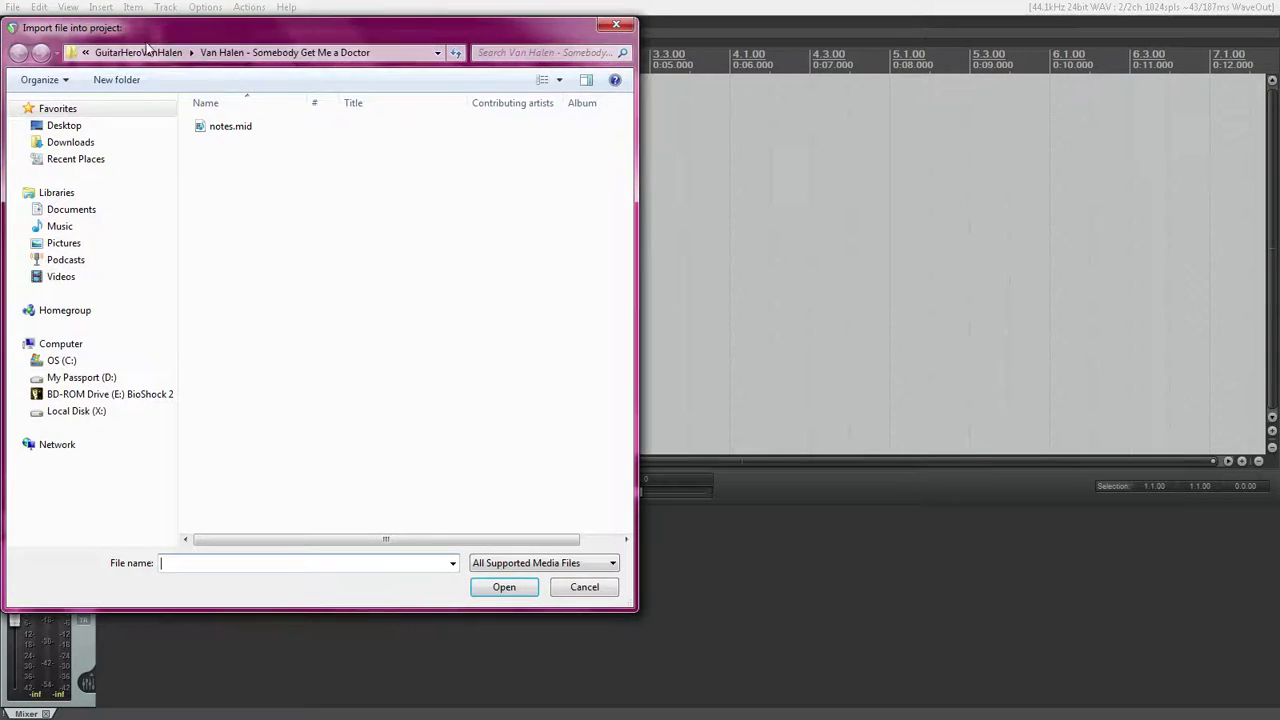
pyautogui.click(140, 52)
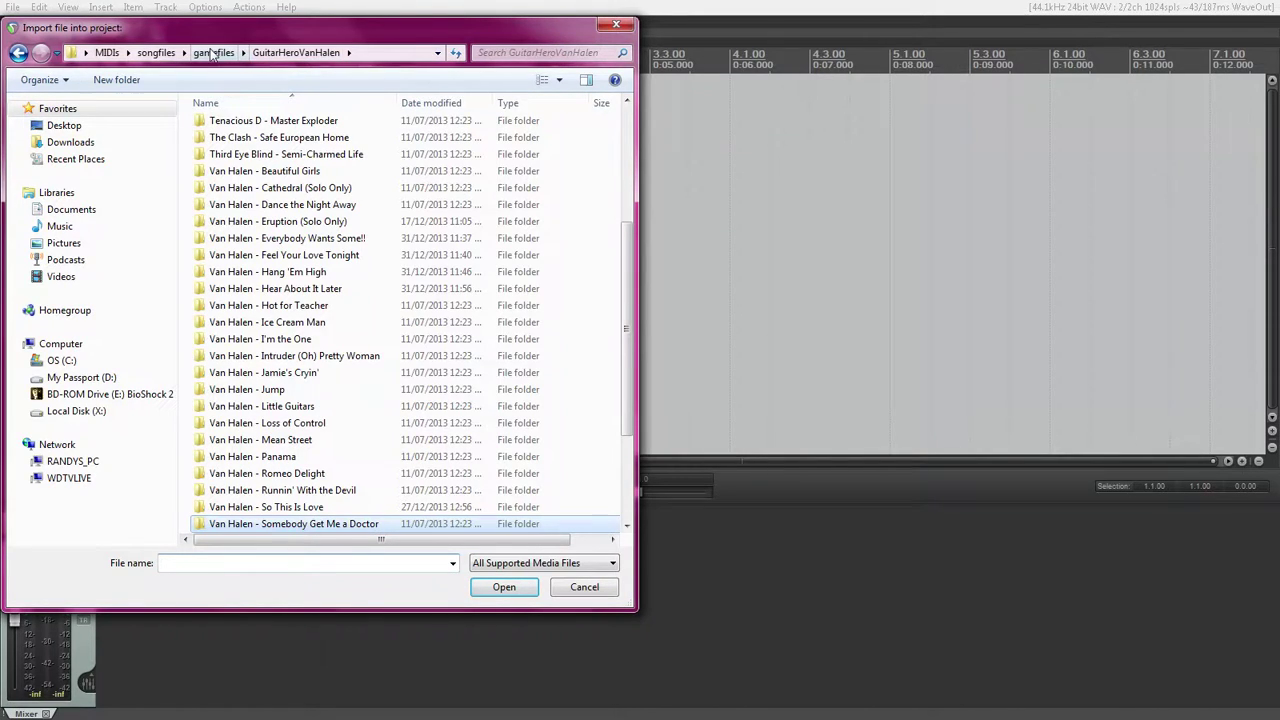
pyautogui.click(152, 53)
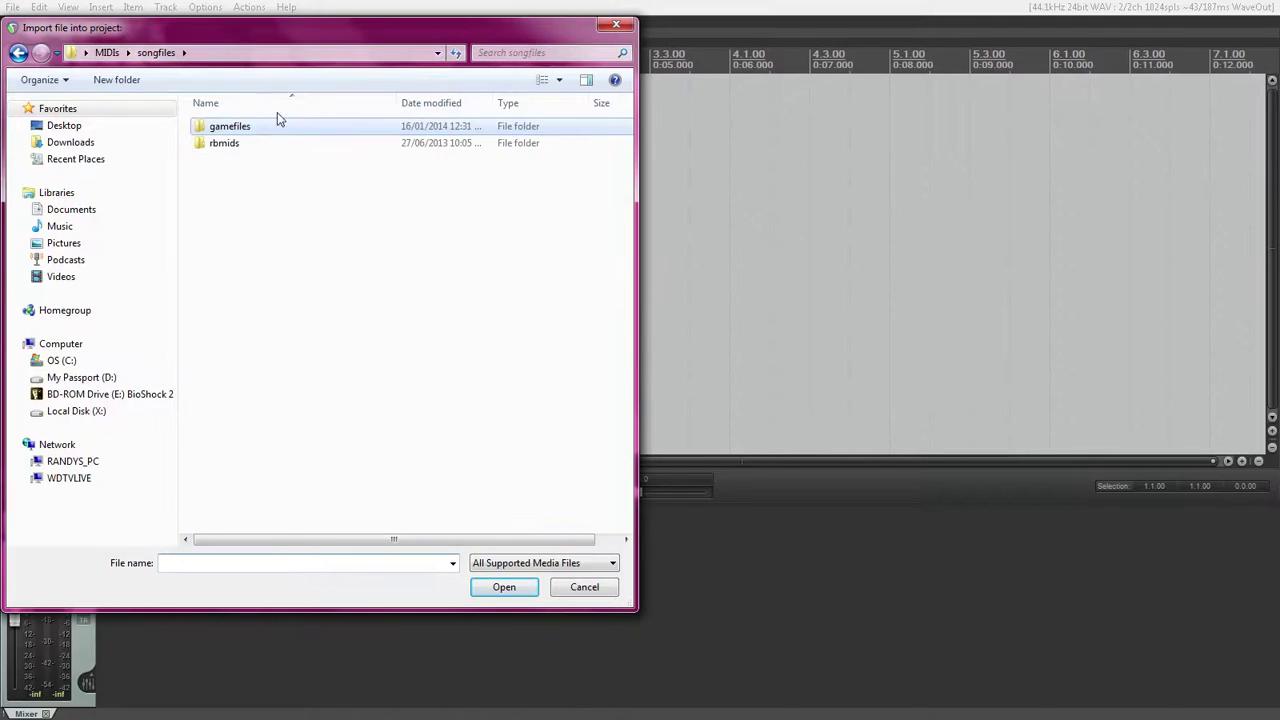
pyautogui.doubleClick(264, 134)
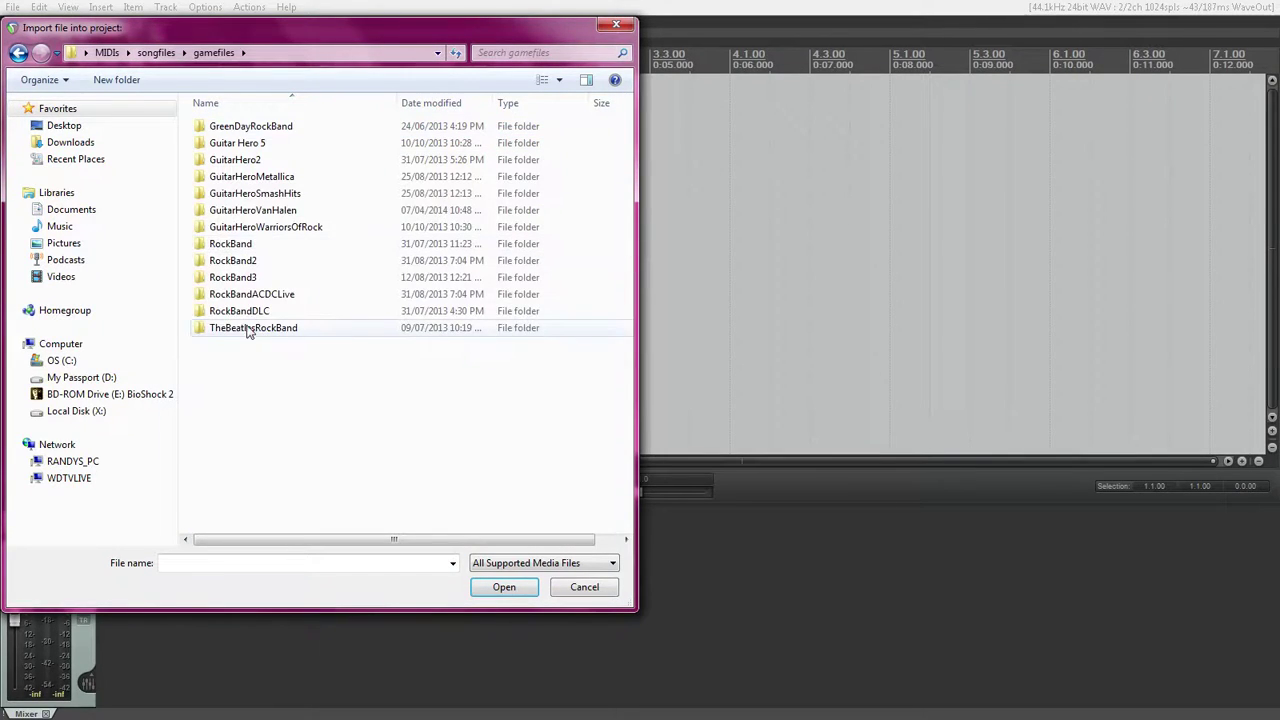
pyautogui.doubleClick(266, 244)
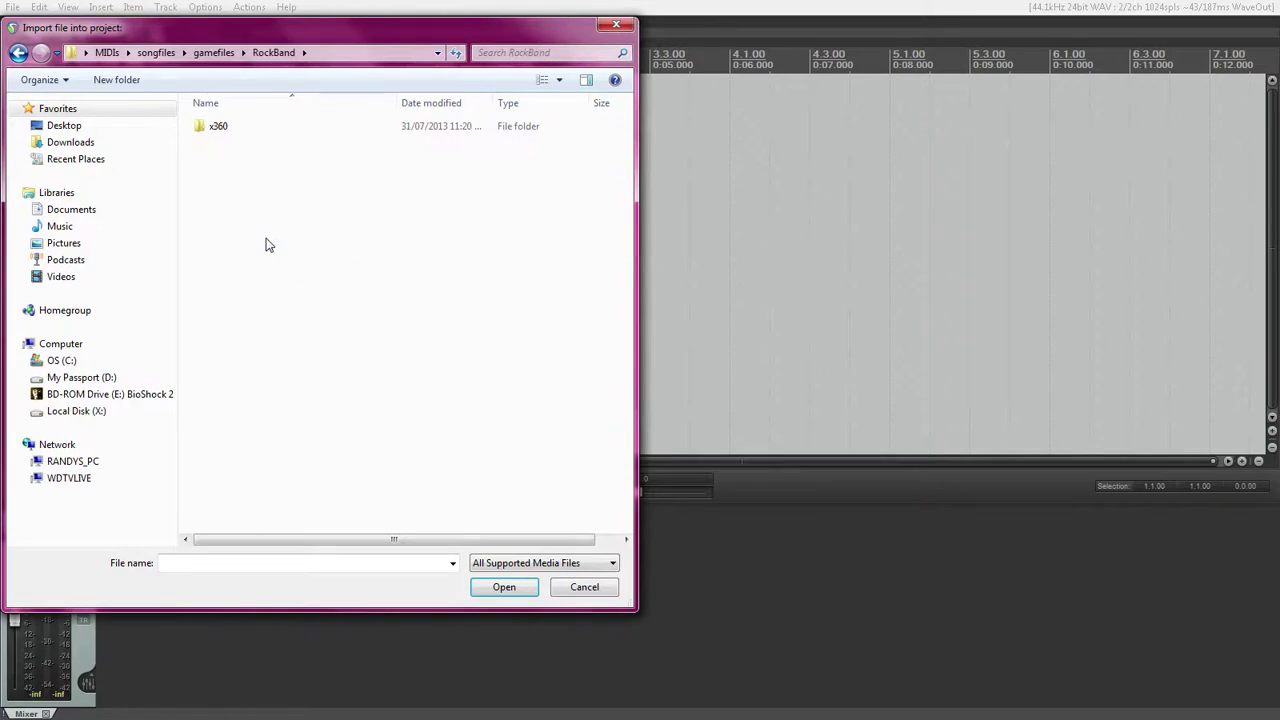
pyautogui.doubleClick(224, 128)
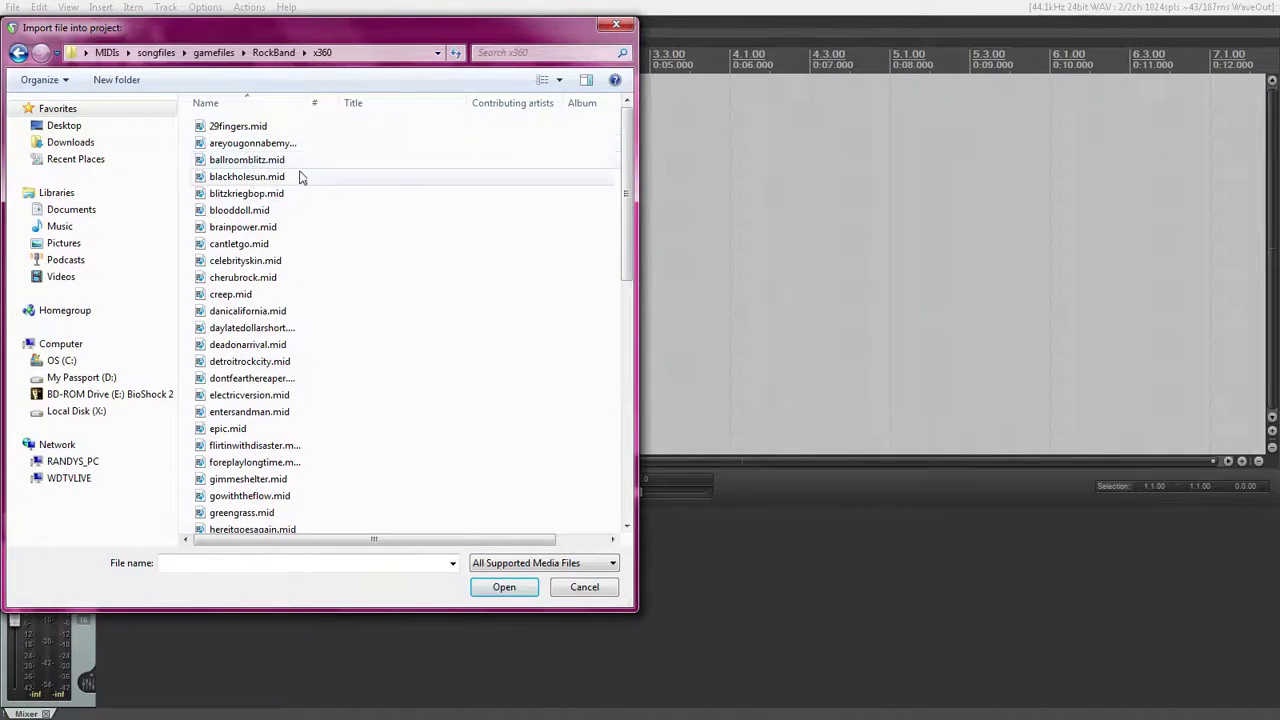
pyautogui.click(298, 209)
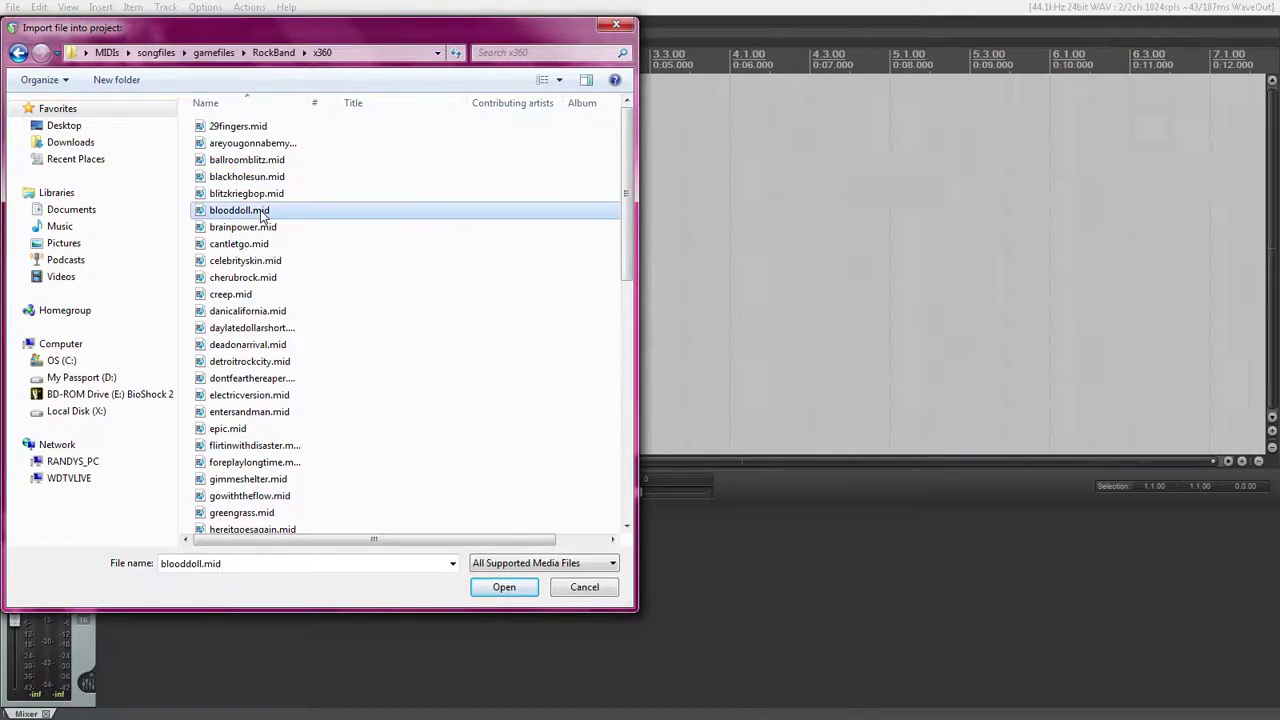
pyautogui.click(504, 587)
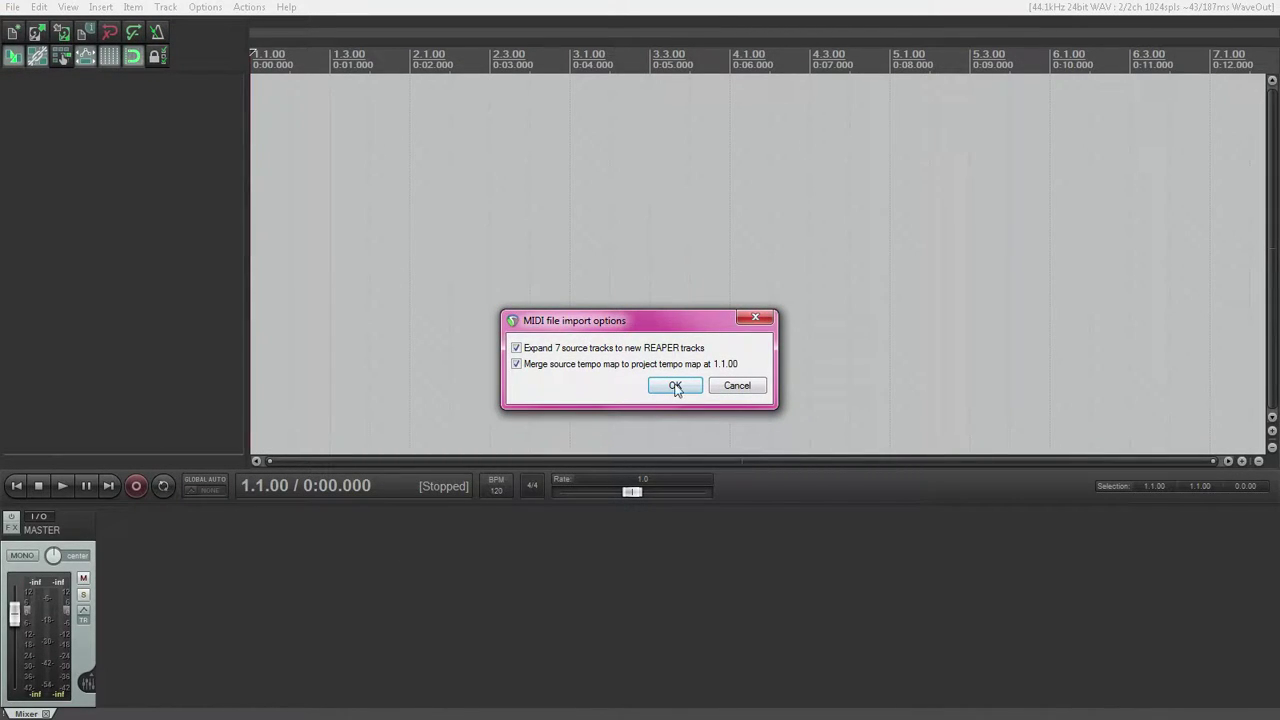
# - Accept the import options, expanding blooddoll.mid into seven tracks with the tempo map merged
pyautogui.click(676, 388)
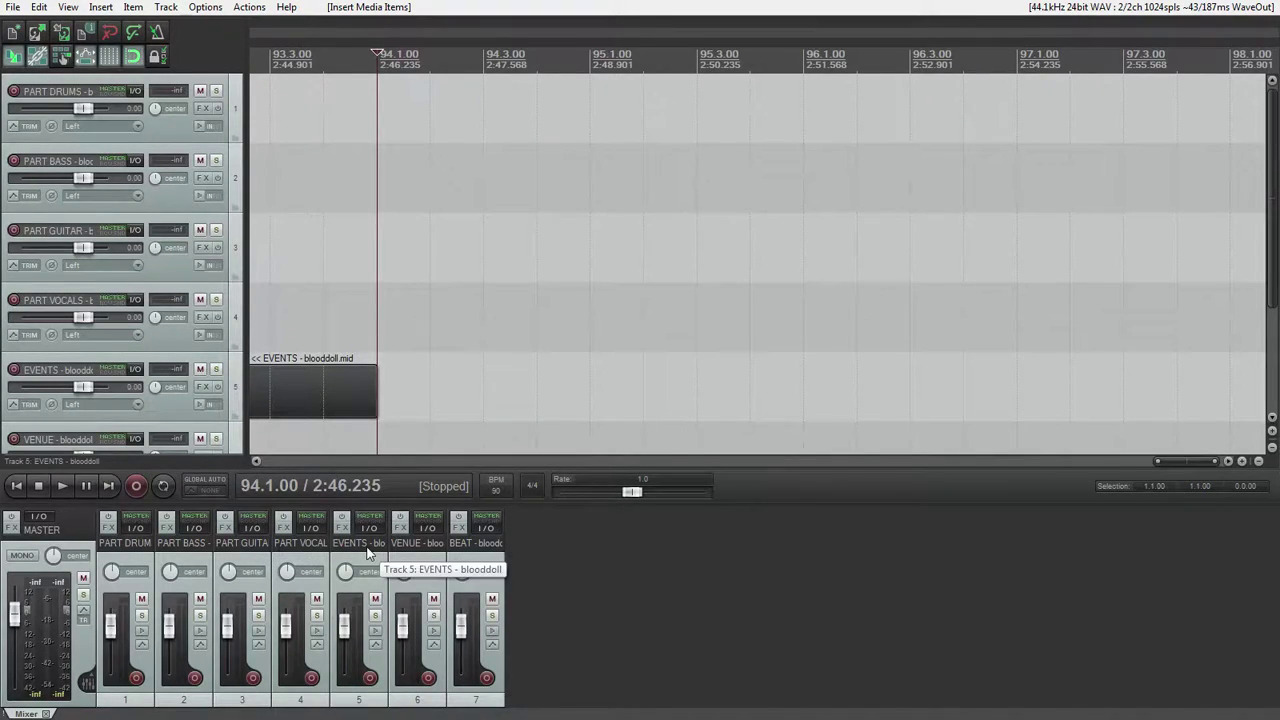
# - Delete the six tracks PART BASS through BEAT and return to the project start
pyautogui.click(197, 588)
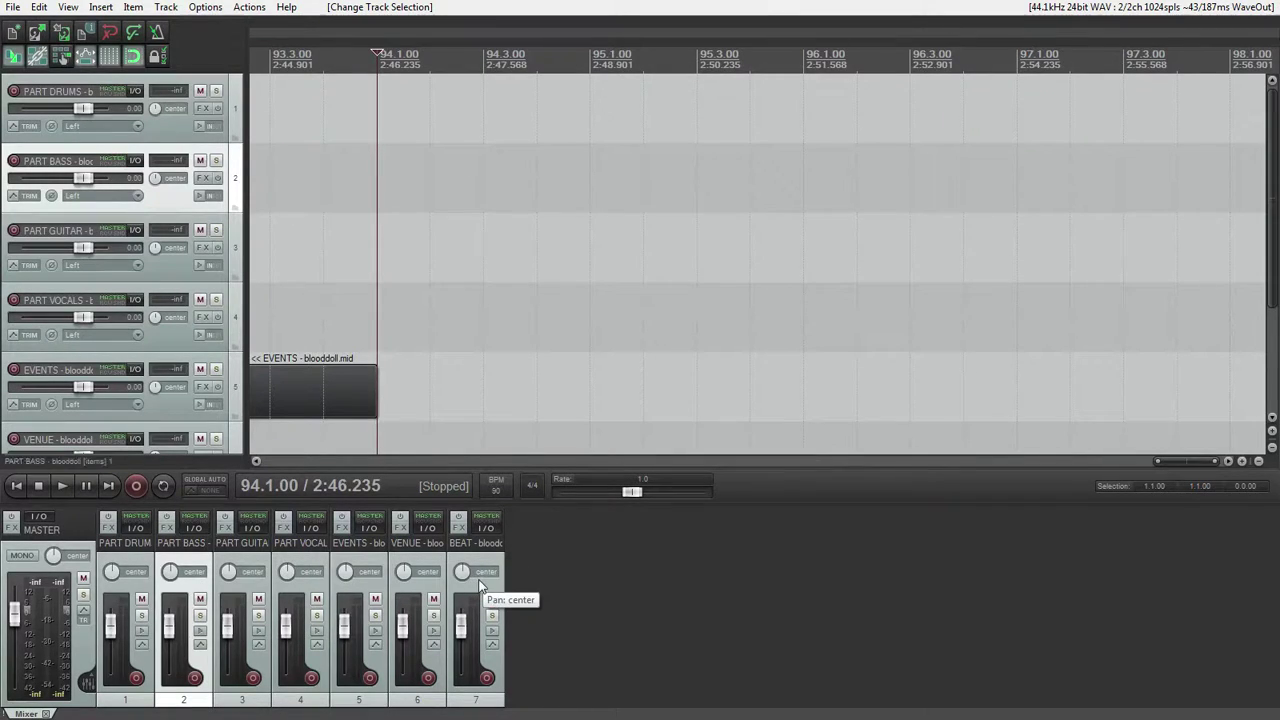
pyautogui.scroll(-2, 652, 581)
pyautogui.press('Delete')
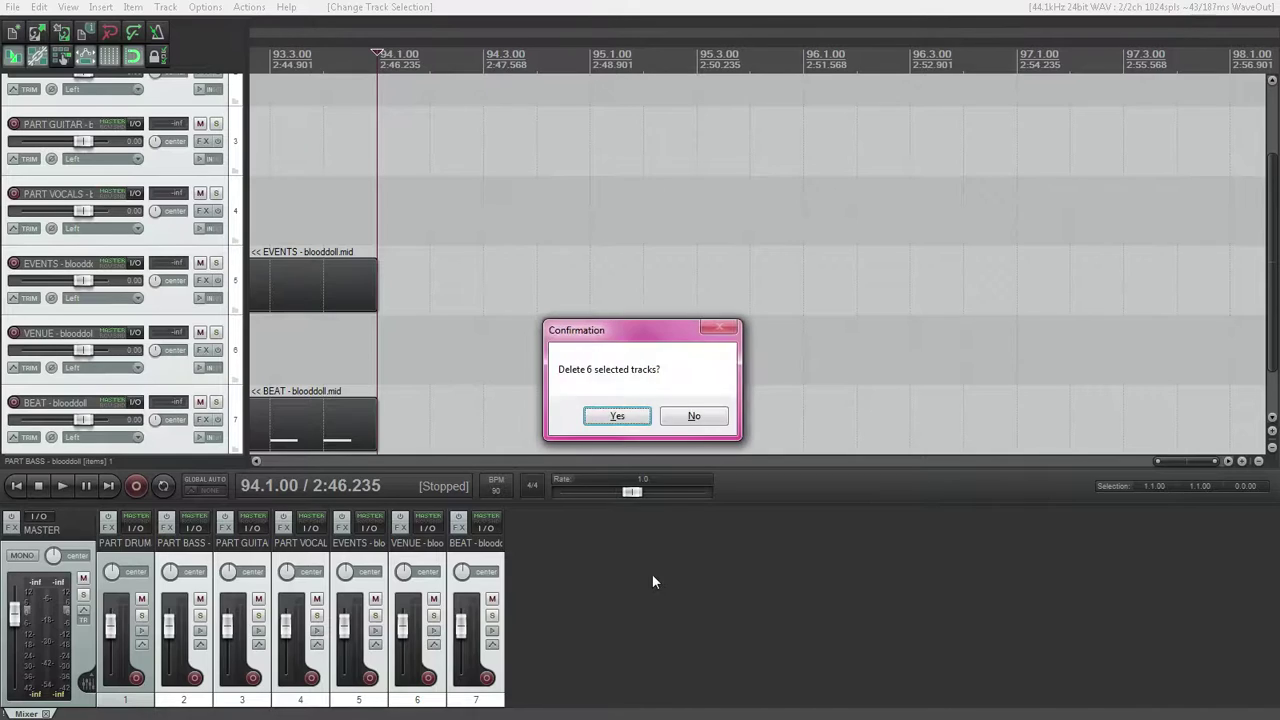
pyautogui.press('Return')
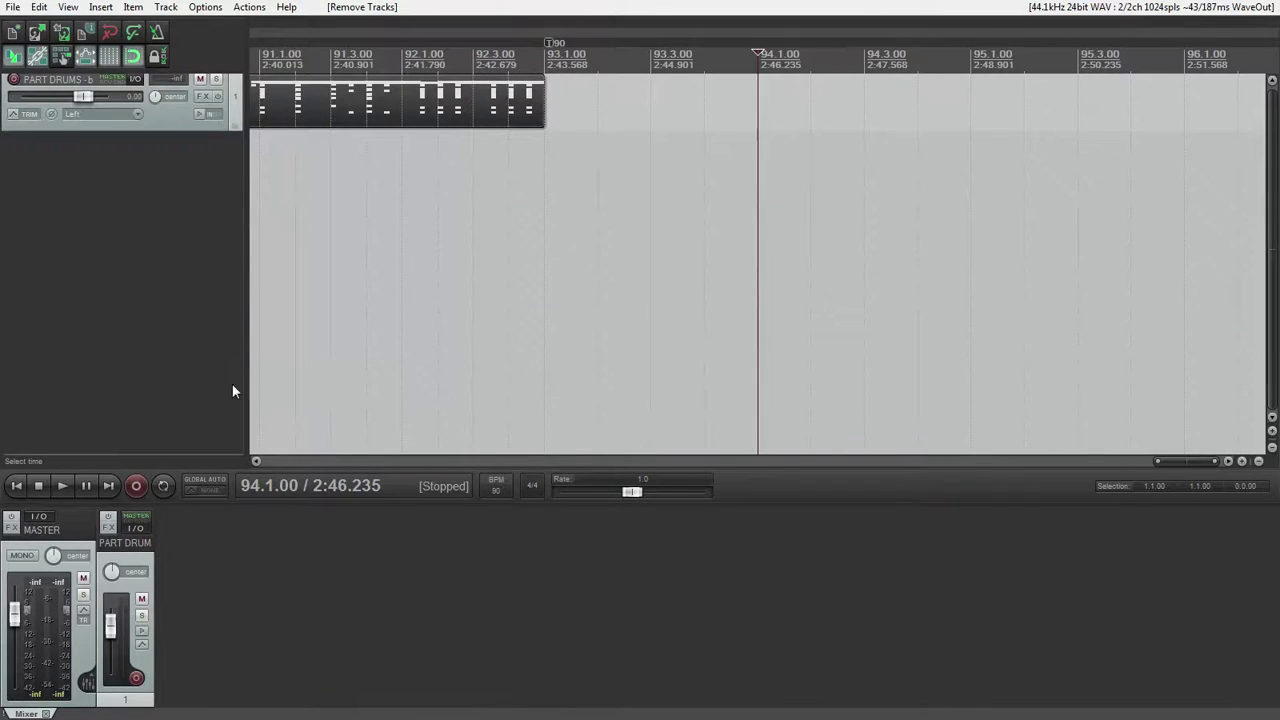
pyautogui.scroll(1, 1133, 252)
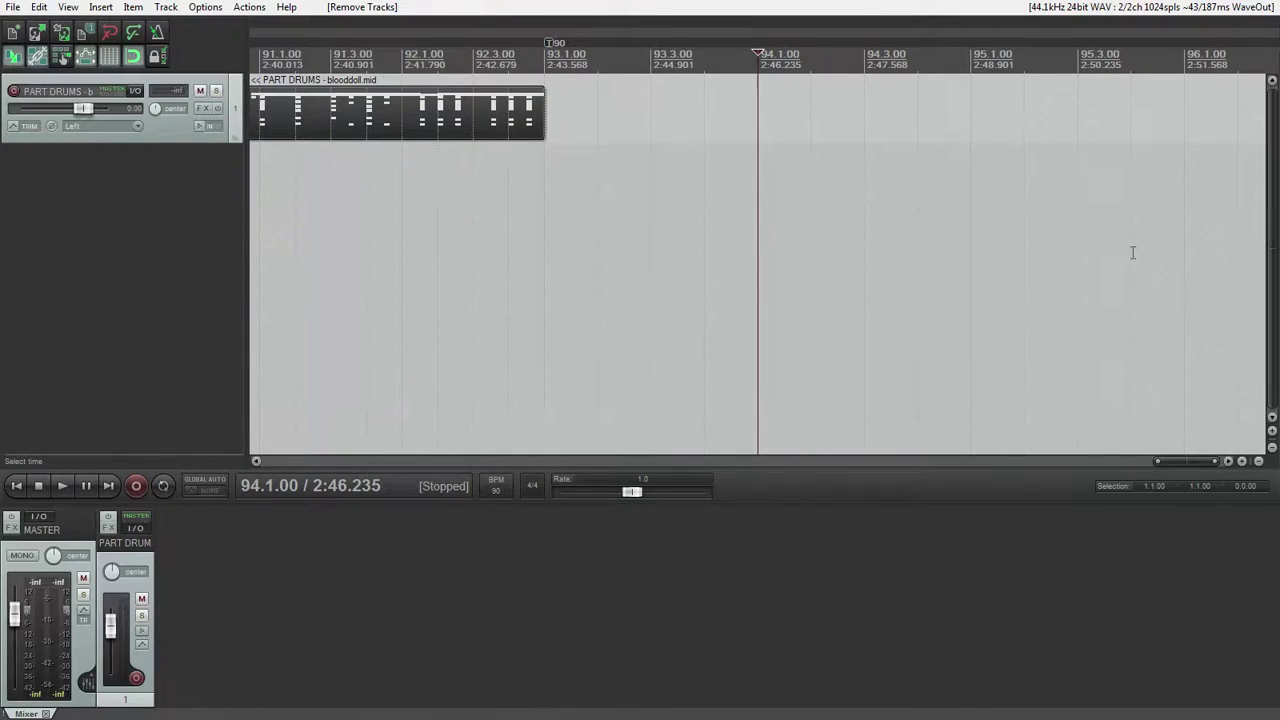
pyautogui.click(16, 485)
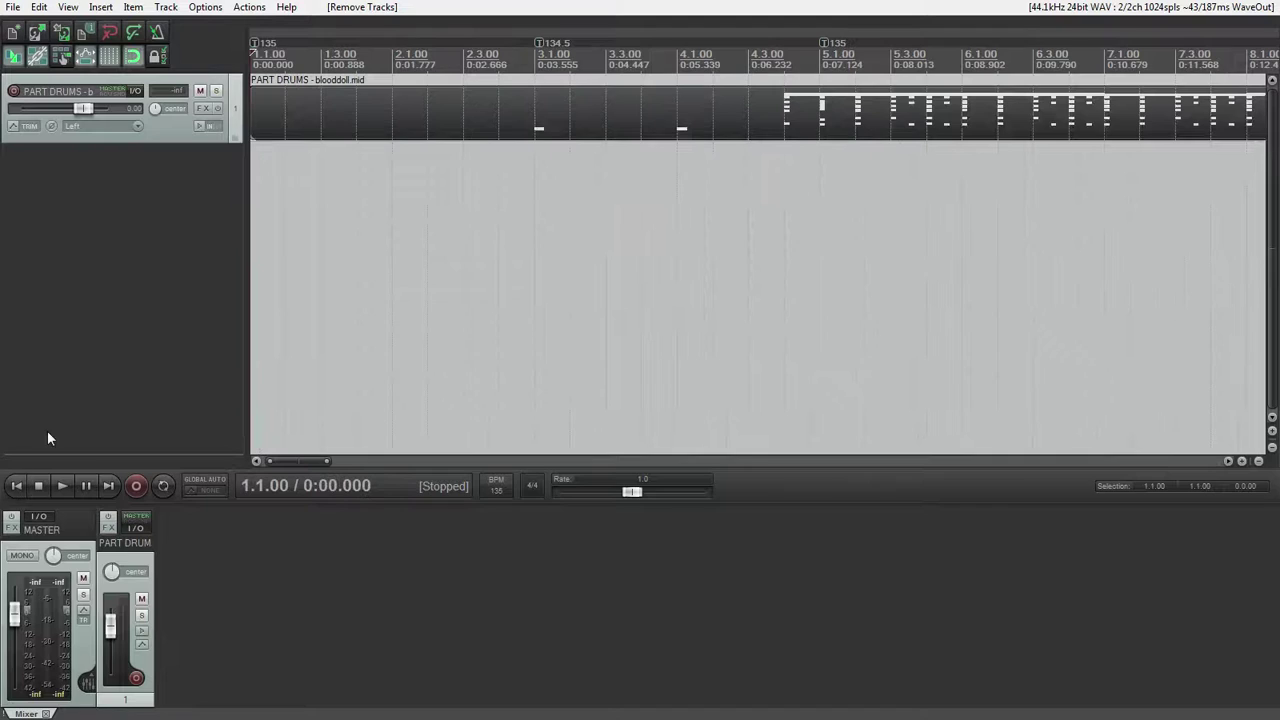
# - Open the PART DRUMS item in the MIDI editor and browse its note rows, checking rows 100 and 96
pyautogui.doubleClick(321, 113)
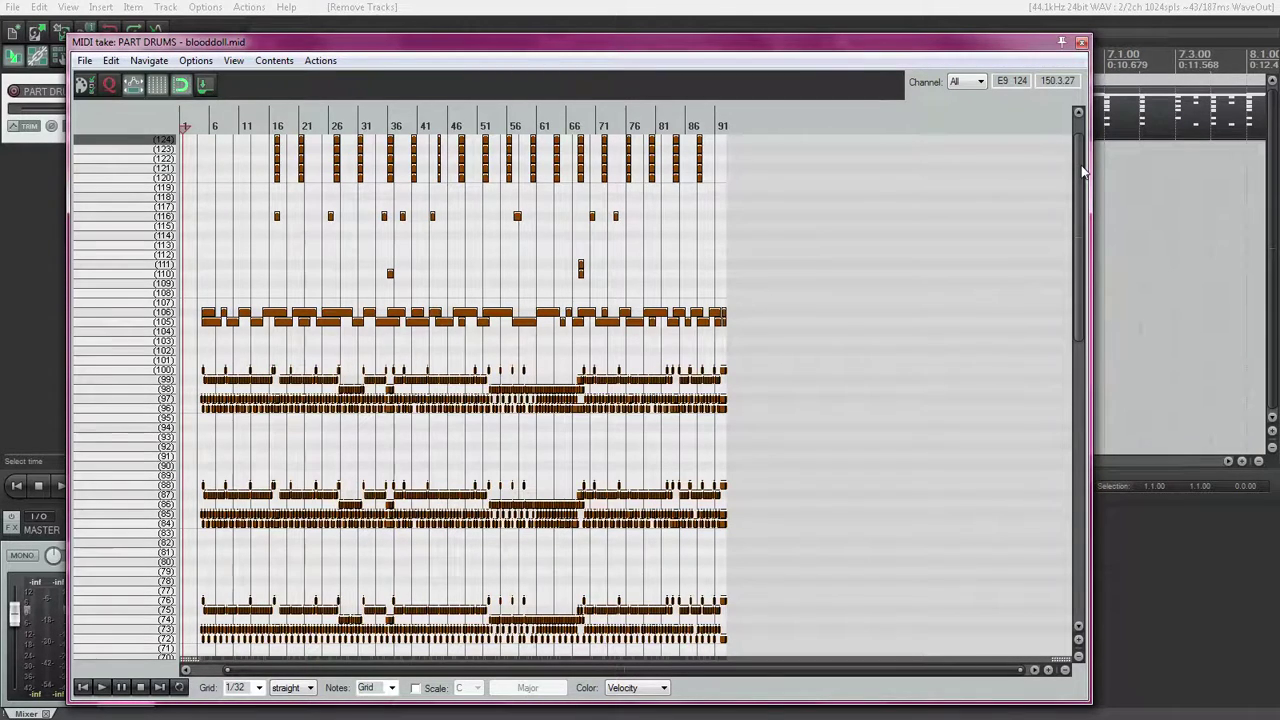
pyautogui.moveTo(1083, 172); pyautogui.dragTo(1082, 160)
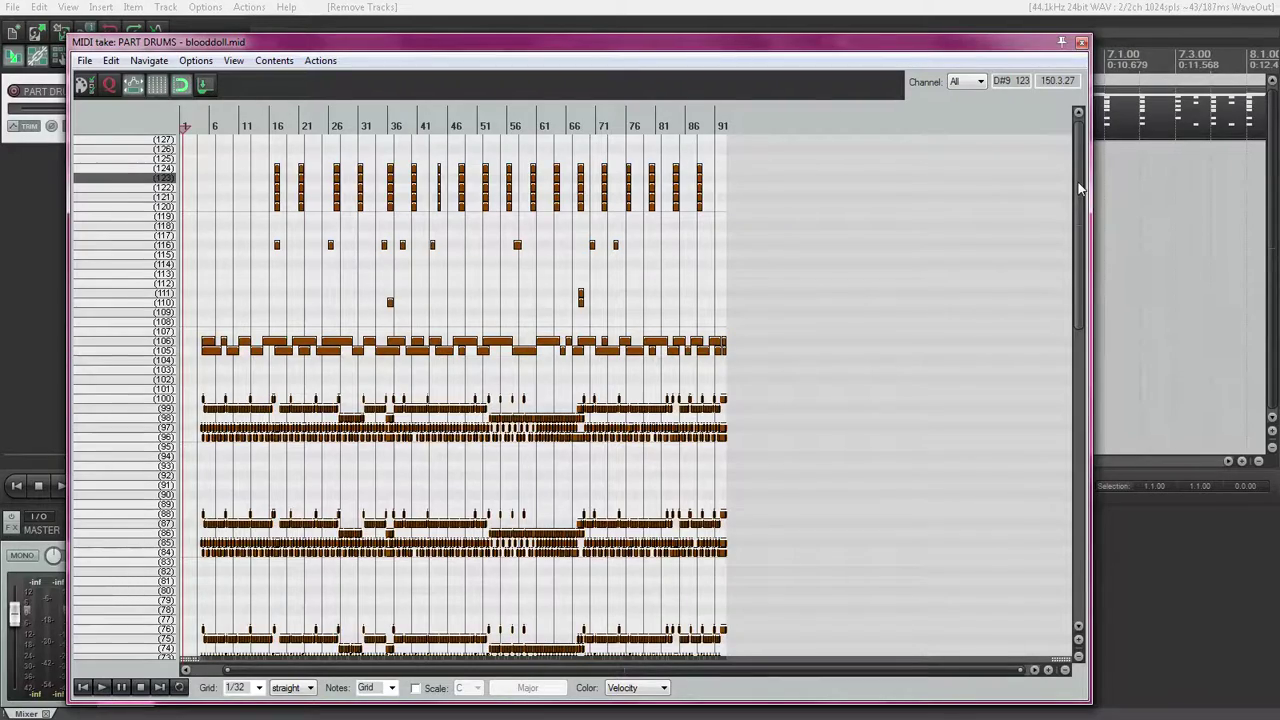
pyautogui.moveTo(1080, 188)
pyautogui.mouseDown()
pyautogui.moveTo(1106, 267)
pyautogui.moveTo(1030, 549)
pyautogui.moveTo(1082, 188)
pyautogui.moveTo(1077, 200)
pyautogui.mouseUp()
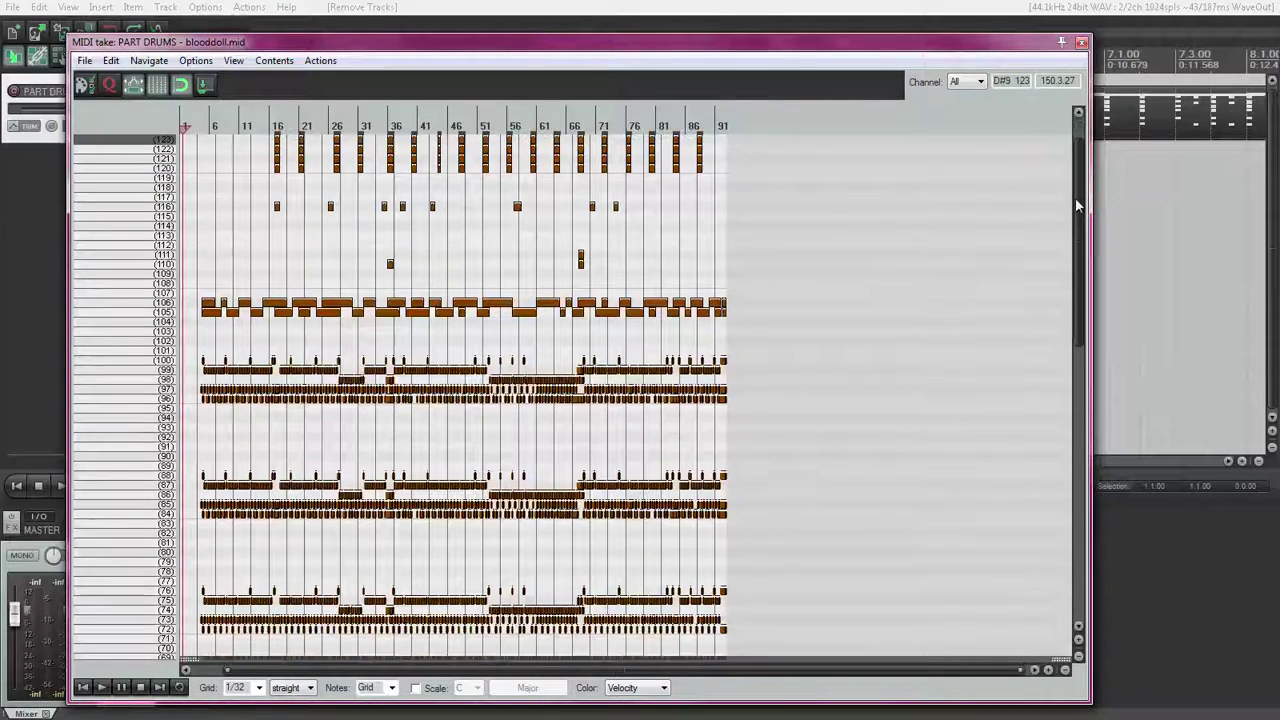
pyautogui.click(167, 363)
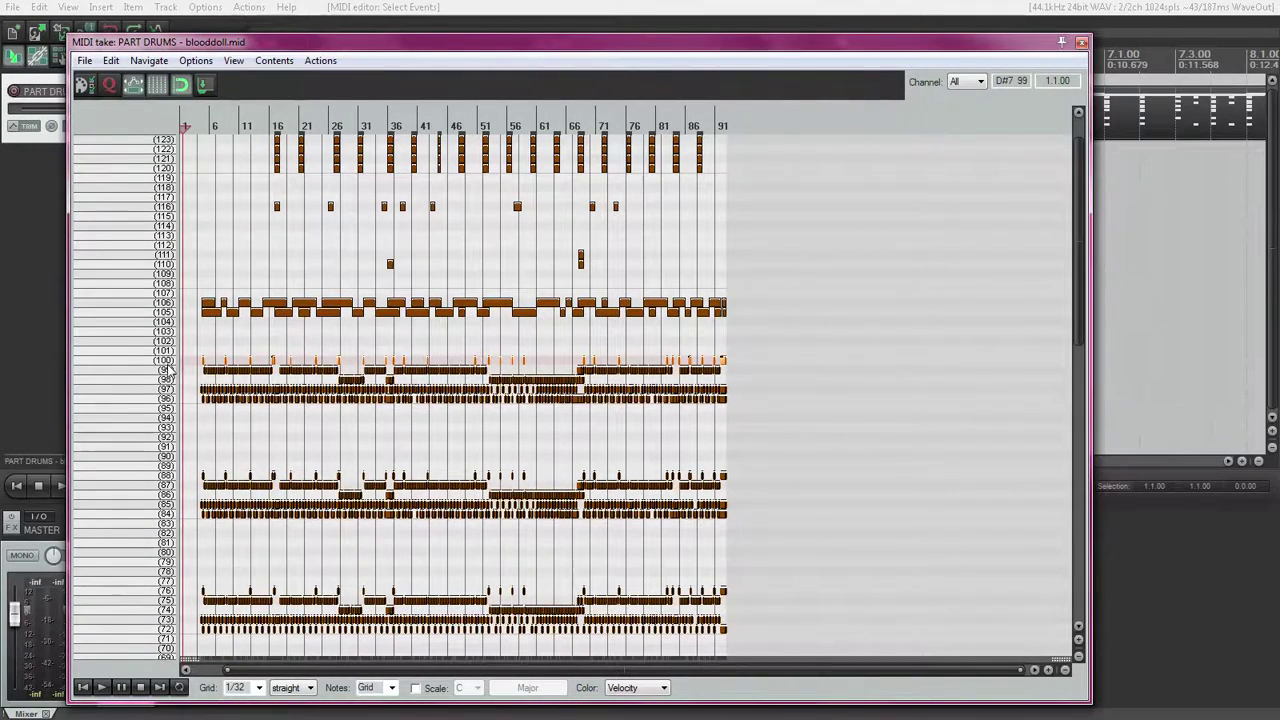
pyautogui.click(167, 399)
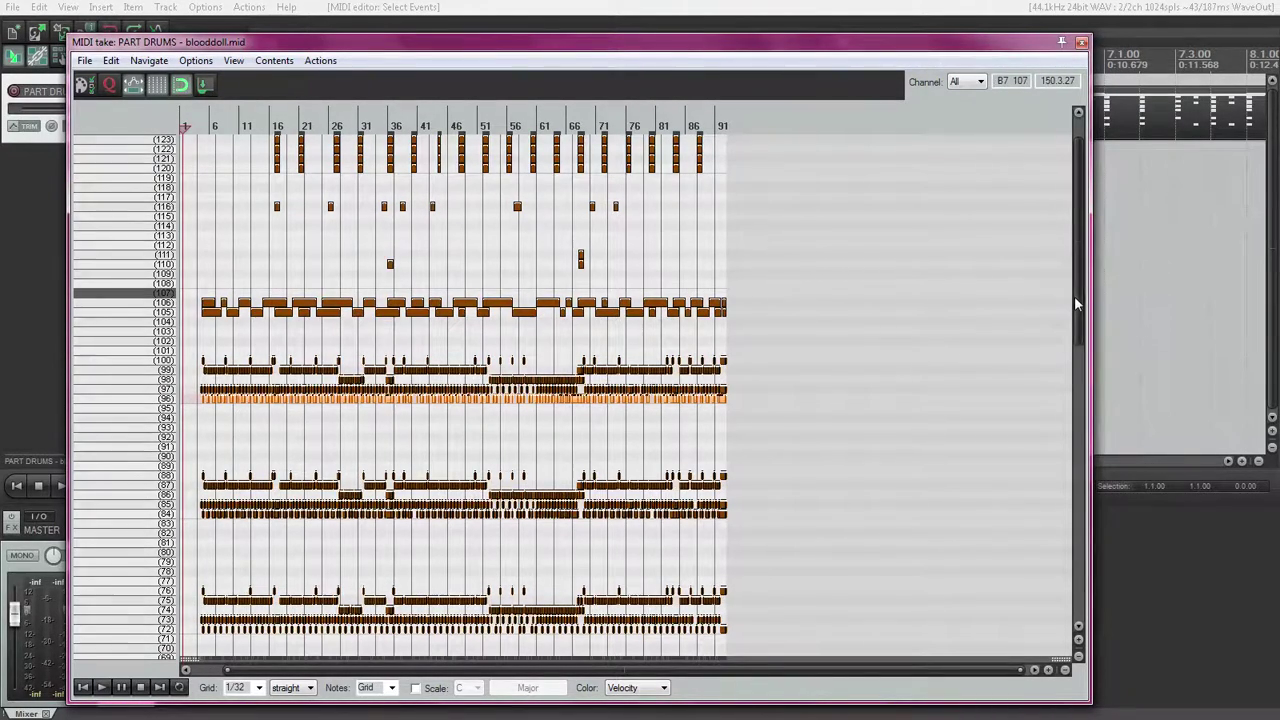
pyautogui.moveTo(1074, 296); pyautogui.dragTo(1074, 232)
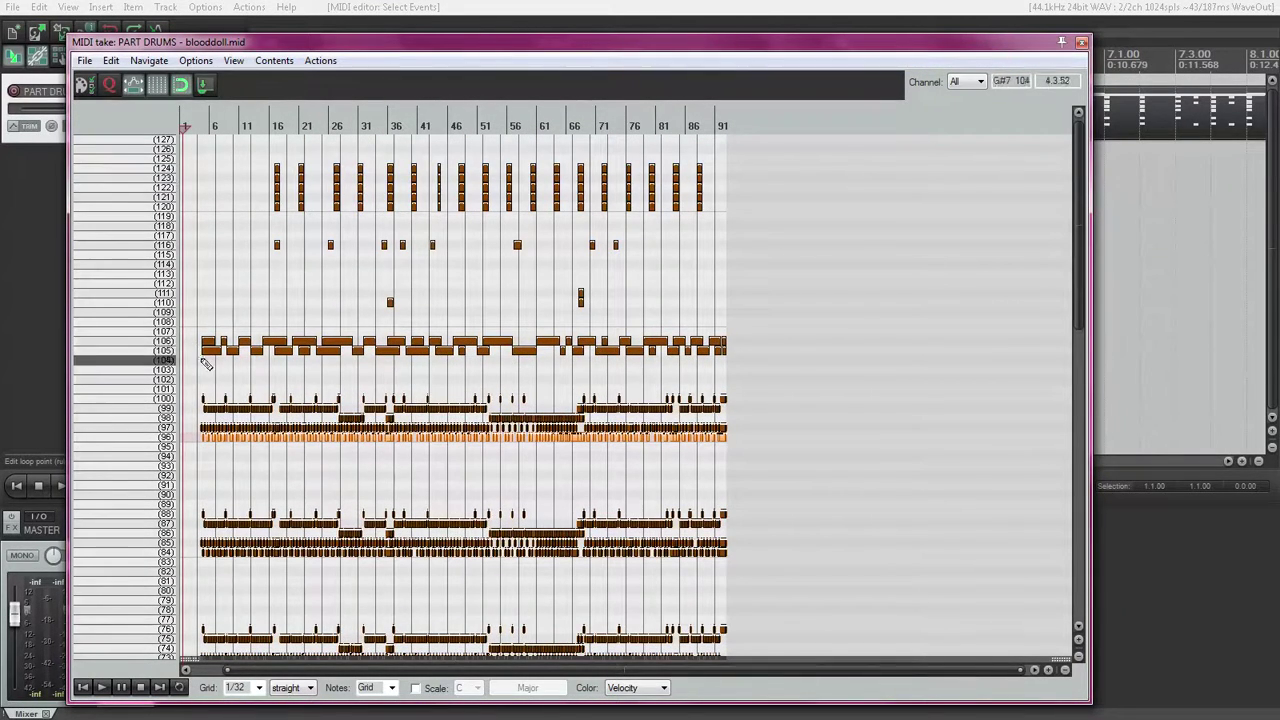
# - Delete the notes on the high rows 124, 123, 122, 121, 116, 111, 110, 106 and 105
pyautogui.click(162, 172)
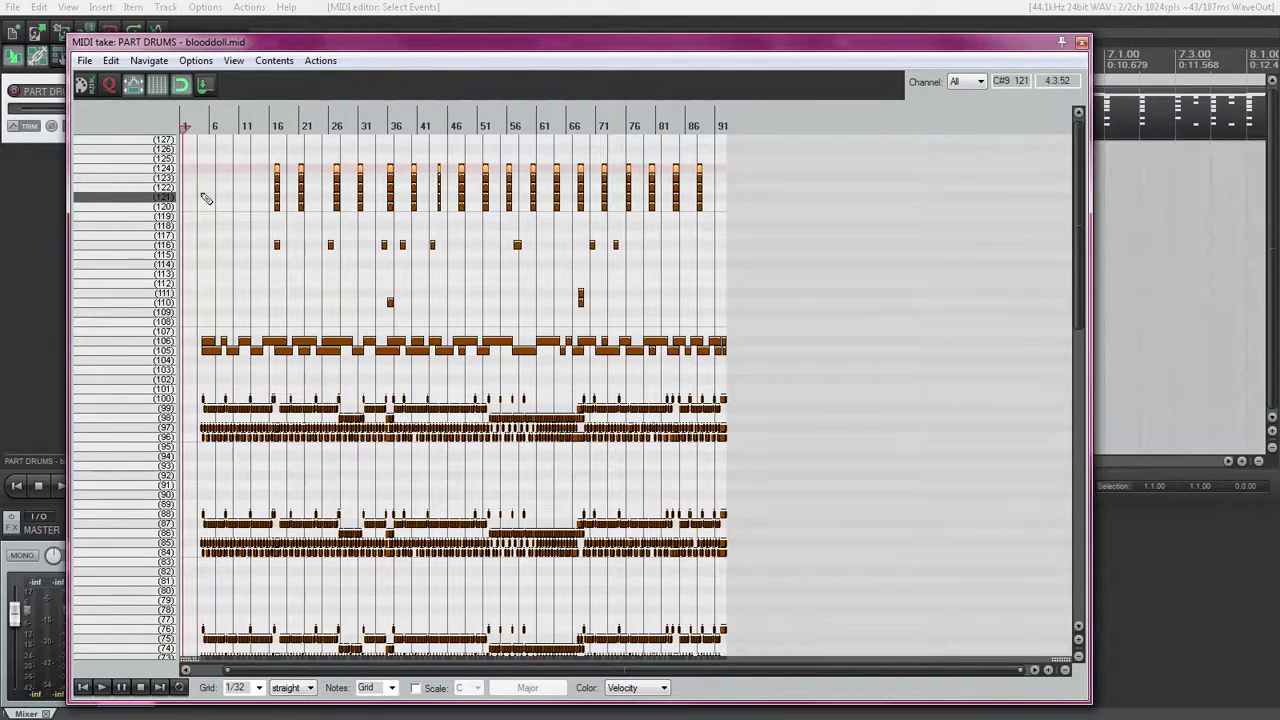
pyautogui.press('Delete')
pyautogui.click(160, 183)
pyautogui.press('Delete')
pyautogui.click(158, 192)
pyautogui.press('Delete')
pyautogui.click(150, 197)
pyautogui.press('Delete')
pyautogui.click(154, 244)
pyautogui.press('Delete')
pyautogui.click(158, 313)
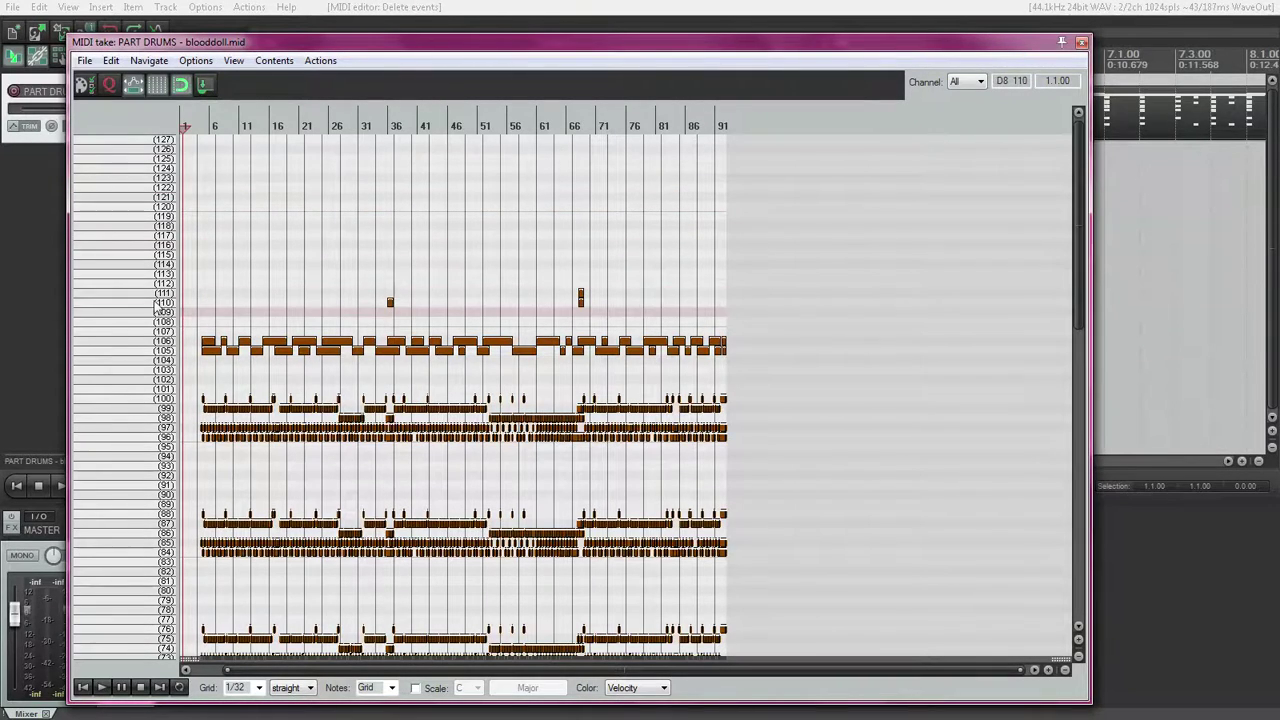
pyautogui.press('Delete')
pyautogui.click(147, 294)
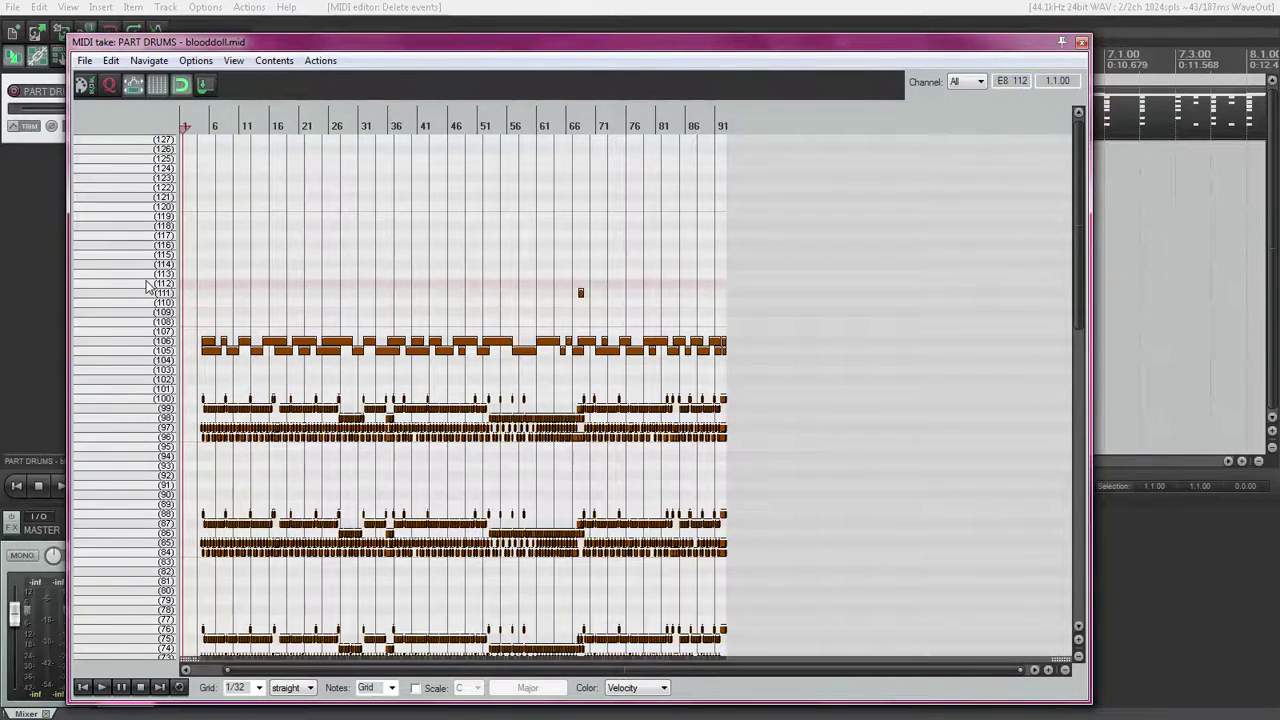
pyautogui.press('Delete')
pyautogui.click(140, 342)
pyautogui.press('Delete')
pyautogui.click(137, 352)
pyautogui.press('Delete')
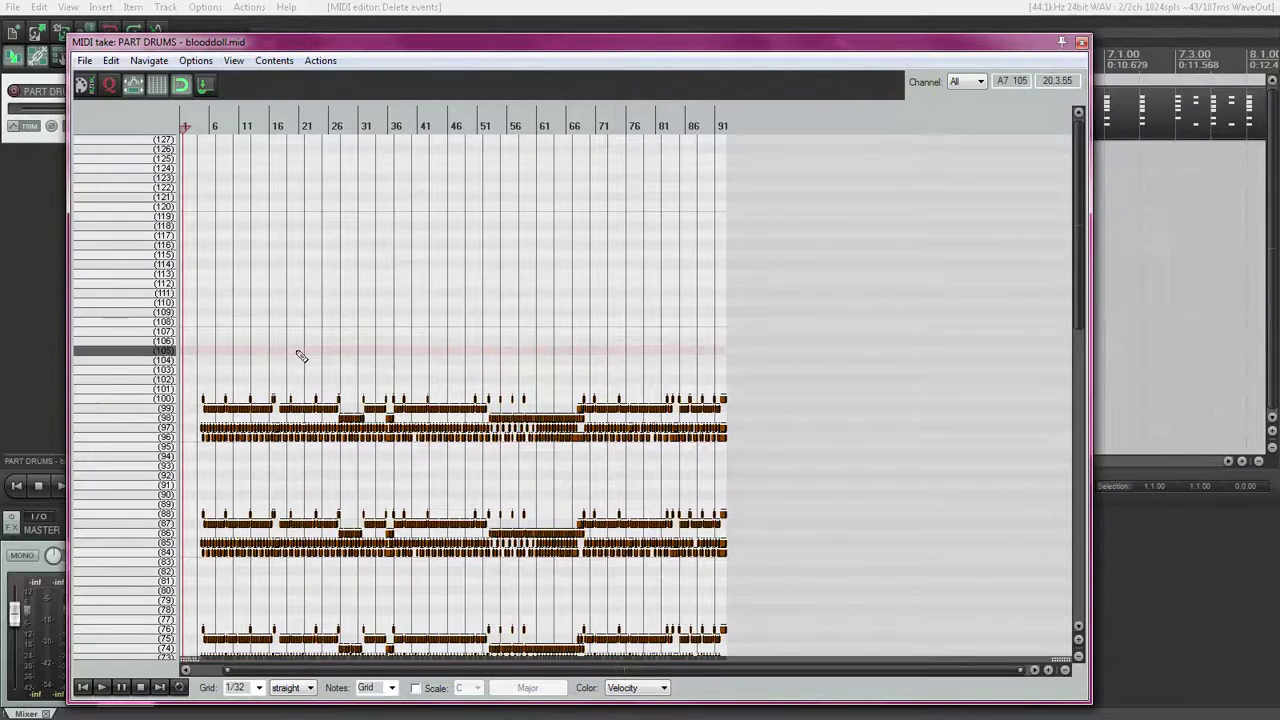
# - Delete the notes on rows 88, 87, 86, 85, 84, 76 and 64 down to 60
pyautogui.moveTo(1074, 307); pyautogui.dragTo(1078, 425)
pyautogui.click(162, 265)
pyautogui.press('Delete')
pyautogui.press('Delete')
pyautogui.click(165, 287)
pyautogui.press('Delete')
pyautogui.click(165, 275)
pyautogui.press('Delete')
pyautogui.click(165, 292)
pyautogui.press('Delete')
pyautogui.click(157, 403)
pyautogui.press('Delete')
pyautogui.click(149, 389)
pyautogui.press('Delete')
pyautogui.click(146, 375)
pyautogui.press('Delete')
pyautogui.click(147, 408)
pyautogui.press('Delete')
pyautogui.click(150, 514)
pyautogui.press('Delete')
pyautogui.click(140, 494)
pyautogui.press('Delete')
pyautogui.click(135, 486)
pyautogui.press('Delete')
pyautogui.click(140, 505)
pyautogui.press('Delete')
pyautogui.click(141, 523)
pyautogui.press('Delete')
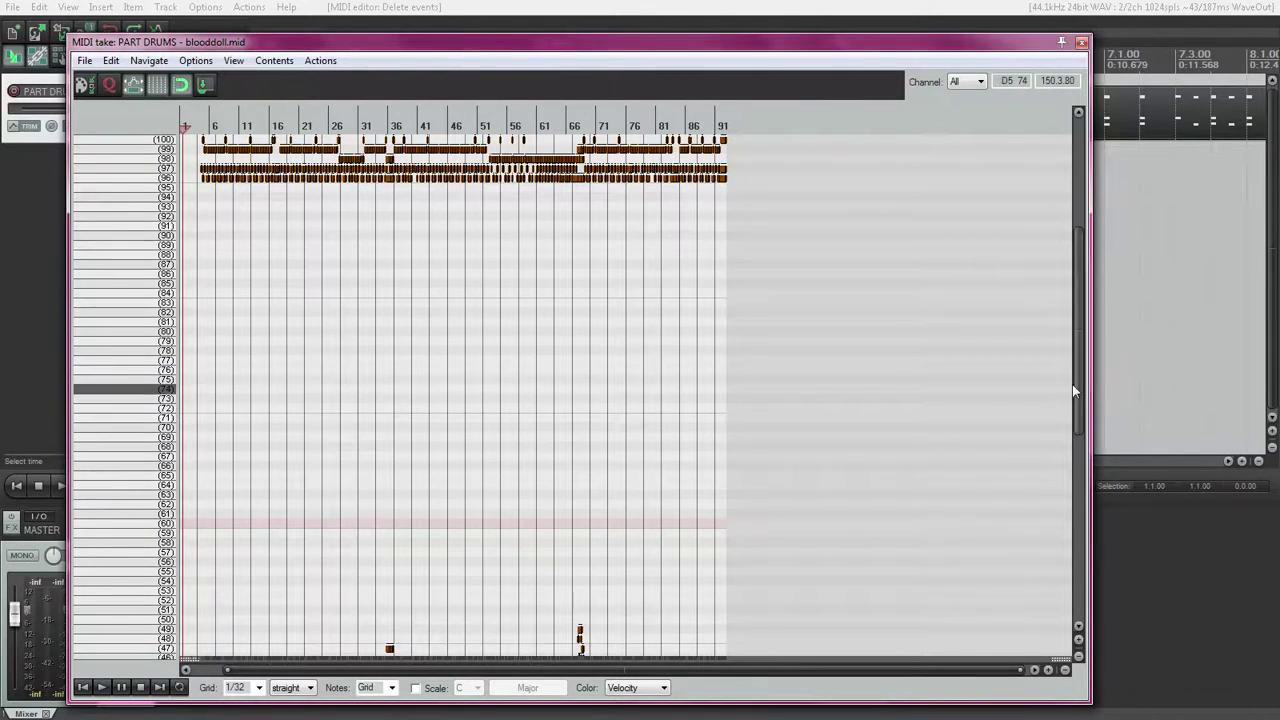
# - Clear the notes on rows 49, 48, 46, 42, 39, 38, 34 and 31
pyautogui.moveTo(1074, 383); pyautogui.dragTo(1074, 478)
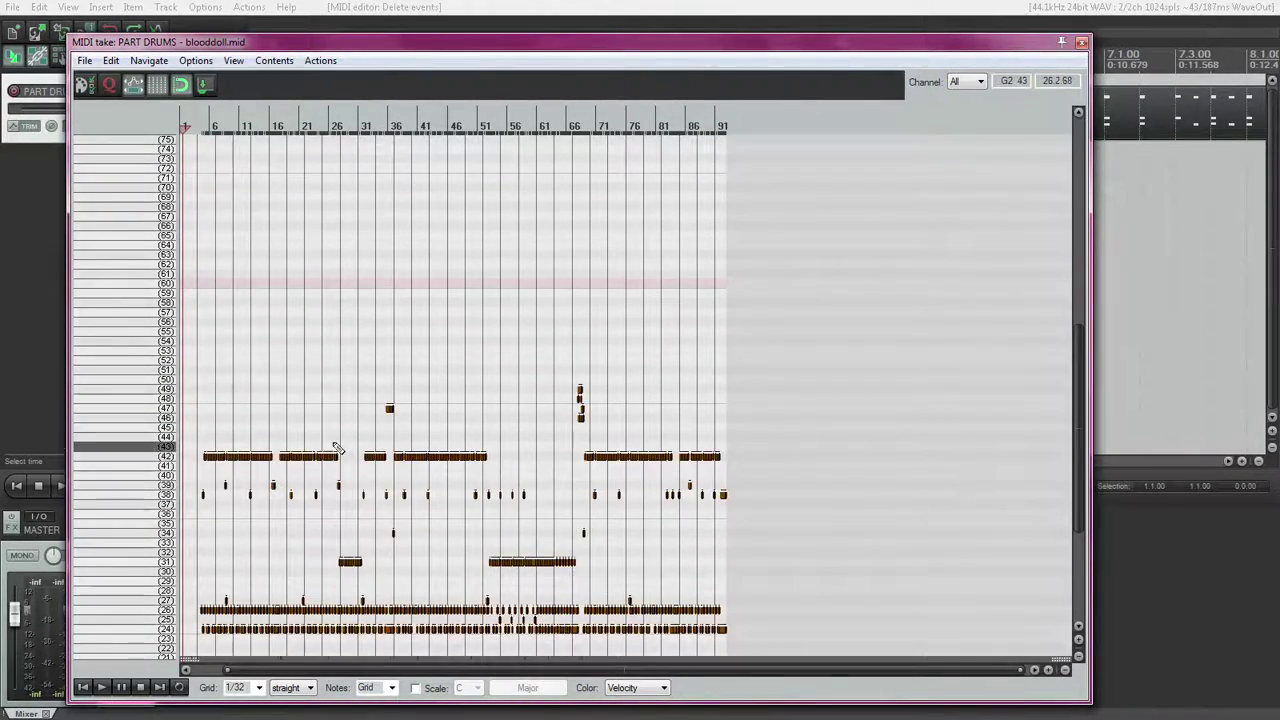
pyautogui.click(145, 389)
pyautogui.press('Delete')
pyautogui.click(145, 408)
pyautogui.press('Delete')
pyautogui.click(143, 430)
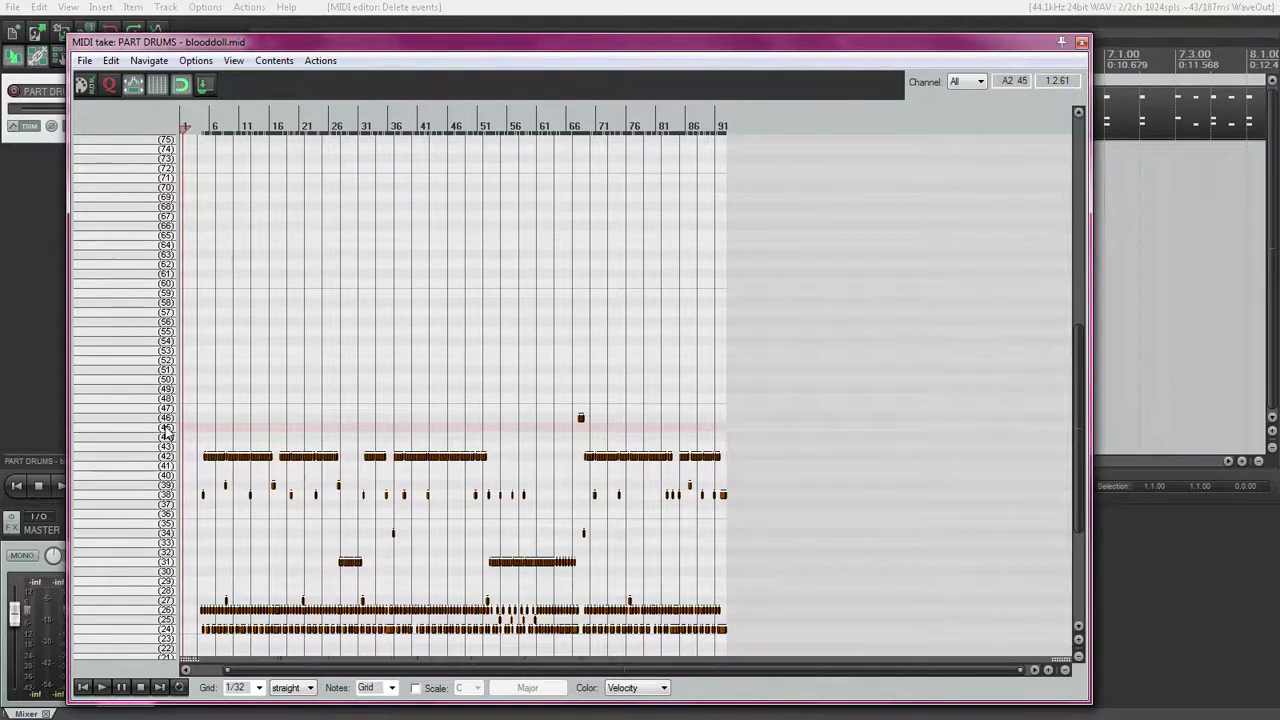
pyautogui.click(165, 419)
pyautogui.press('Delete')
pyautogui.click(170, 486)
pyautogui.press('Delete')
pyautogui.click(172, 457)
pyautogui.press('Delete')
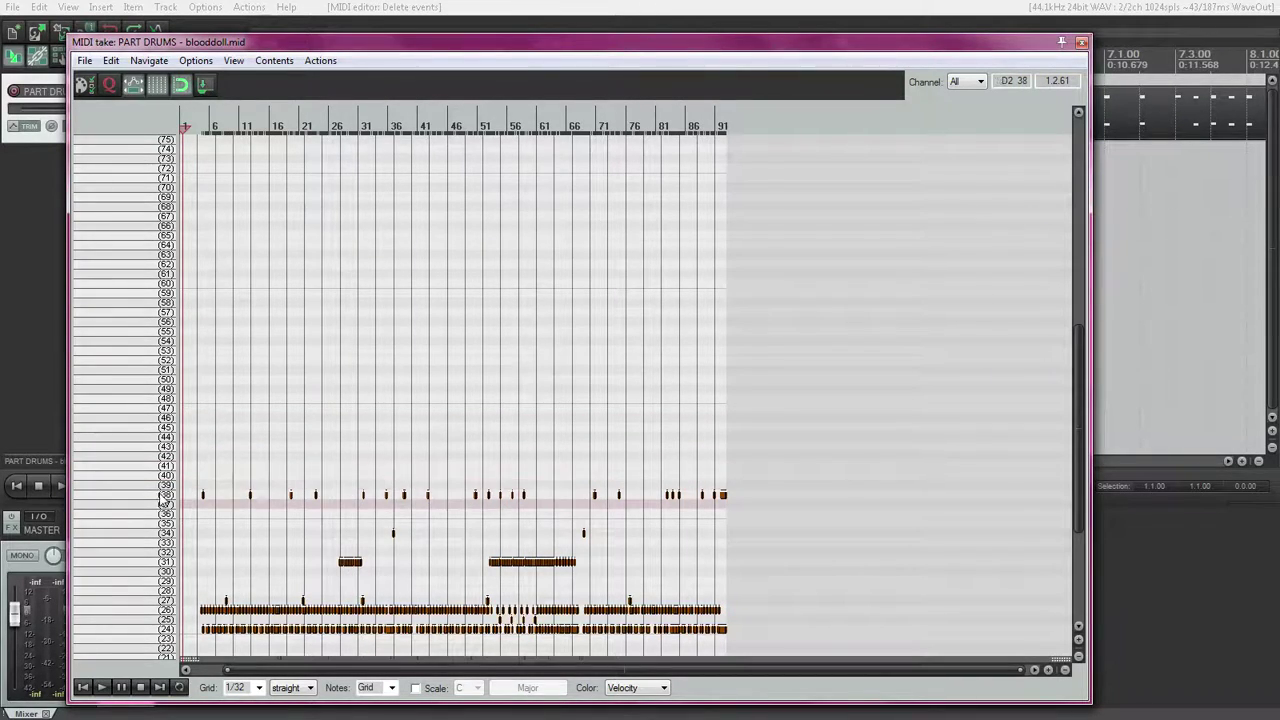
pyautogui.click(166, 495)
pyautogui.press('Delete')
pyautogui.click(164, 533)
pyautogui.press('Delete')
pyautogui.click(164, 561)
pyautogui.press('Delete')
# - Clear the lowest note rows 27, 26, 25, 24, 14 and 12
pyautogui.scroll(-3, 1088, 455)
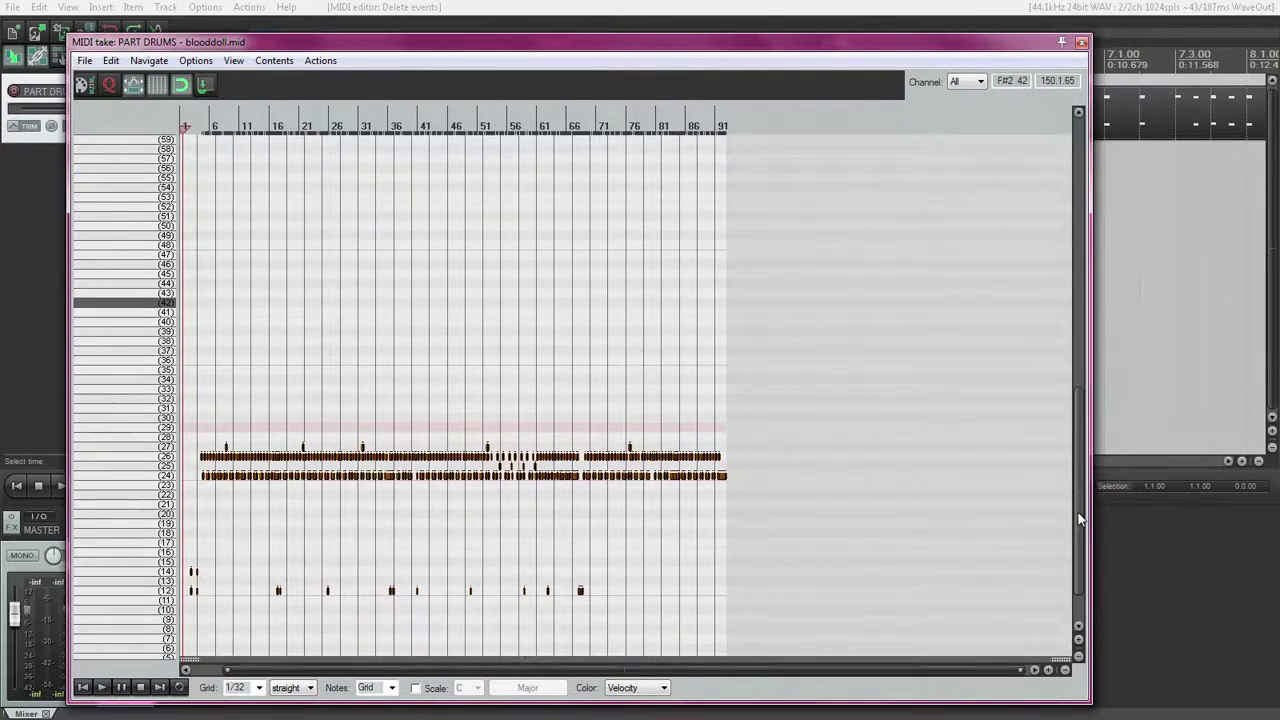
pyautogui.click(166, 456)
pyautogui.press('Delete')
pyautogui.click(166, 450)
pyautogui.press('Delete')
pyautogui.click(166, 475)
pyautogui.press('Delete')
pyautogui.press('Delete')
pyautogui.click(140, 571)
pyautogui.press('Delete')
pyautogui.click(151, 592)
pyautogui.press('Delete')
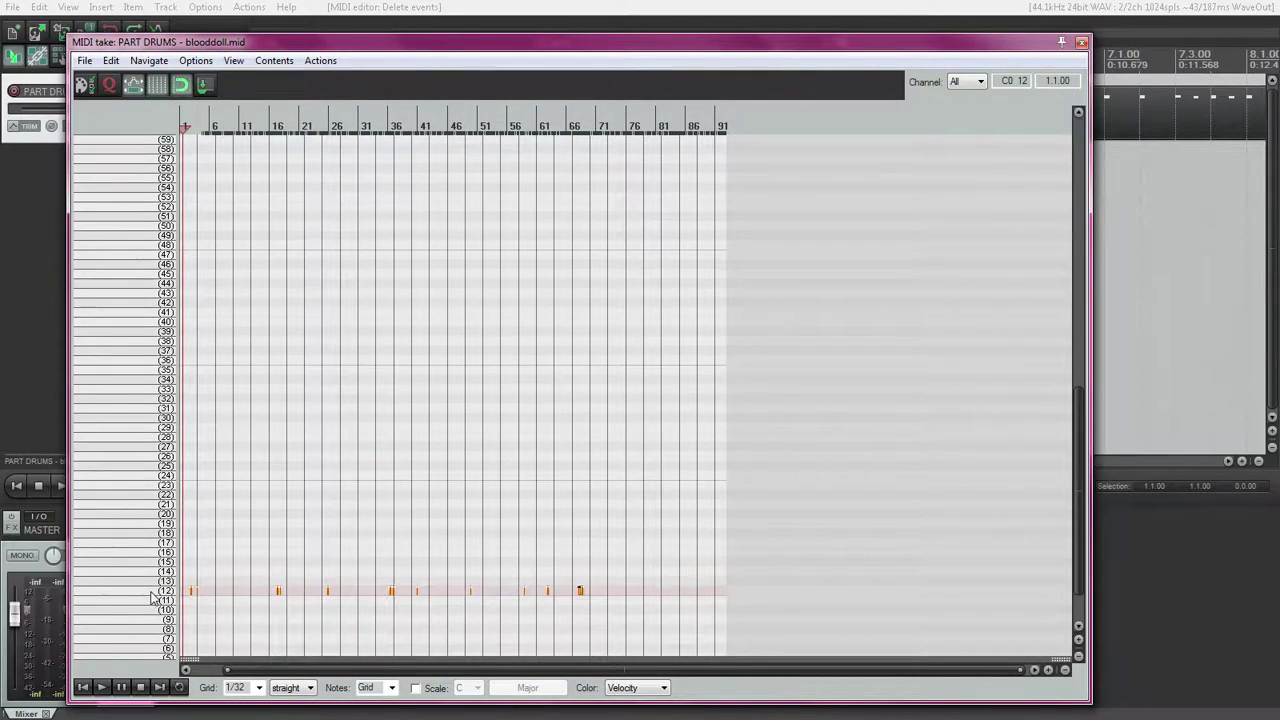
pyautogui.scroll(-2, 1080, 590)
# - Check each remaining row, pitches 100 through 96, then reselect the pitch 100 notes
pyautogui.scroll(20, 1078, 443)
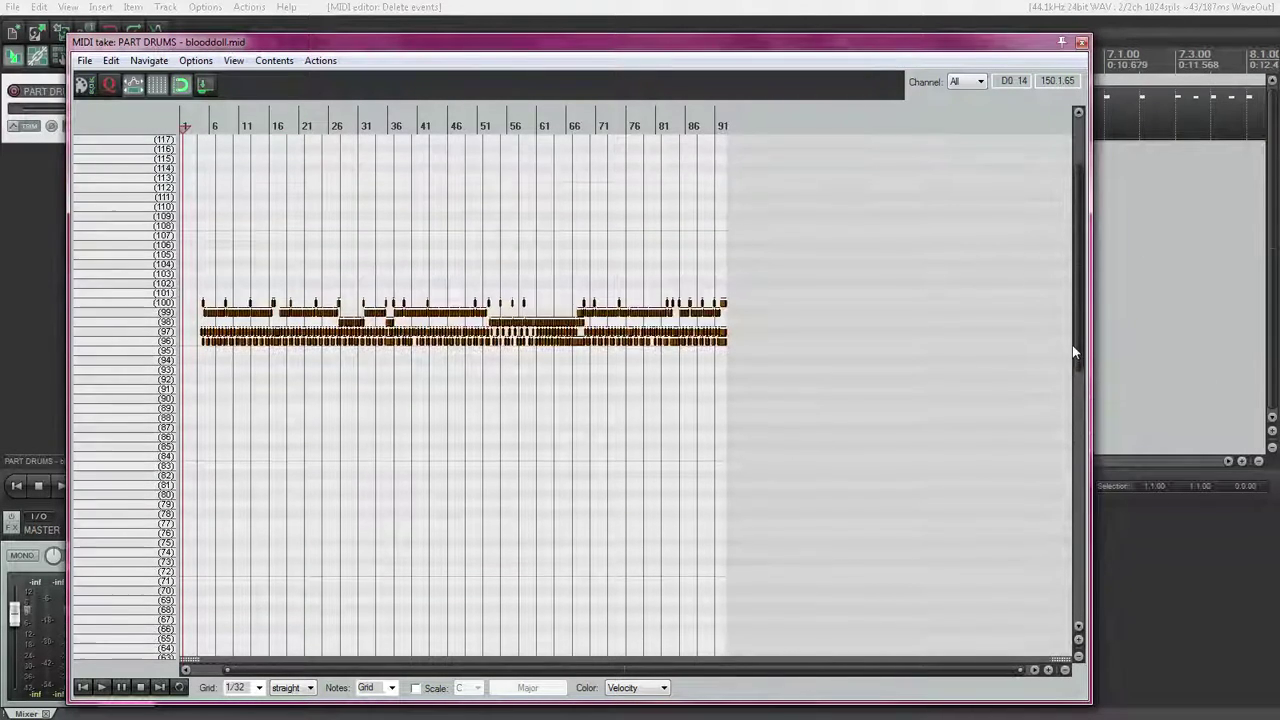
pyautogui.click(150, 331)
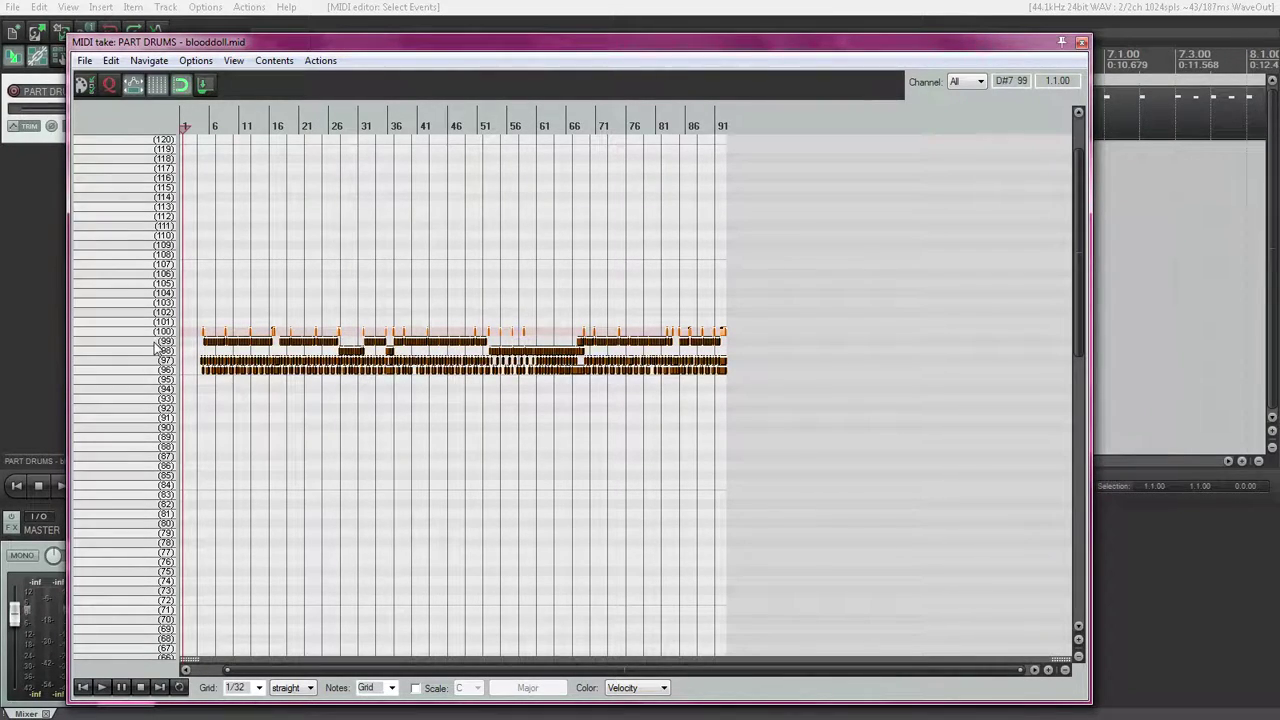
pyautogui.click(161, 346)
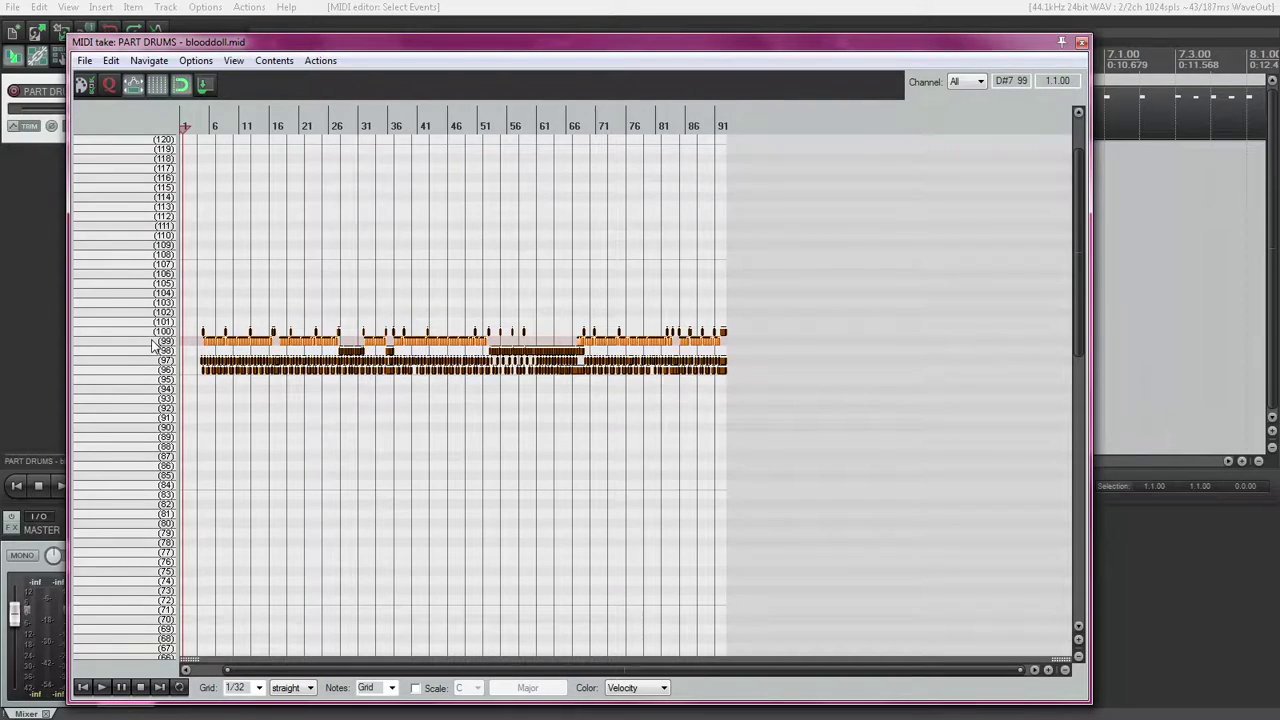
pyautogui.click(150, 353)
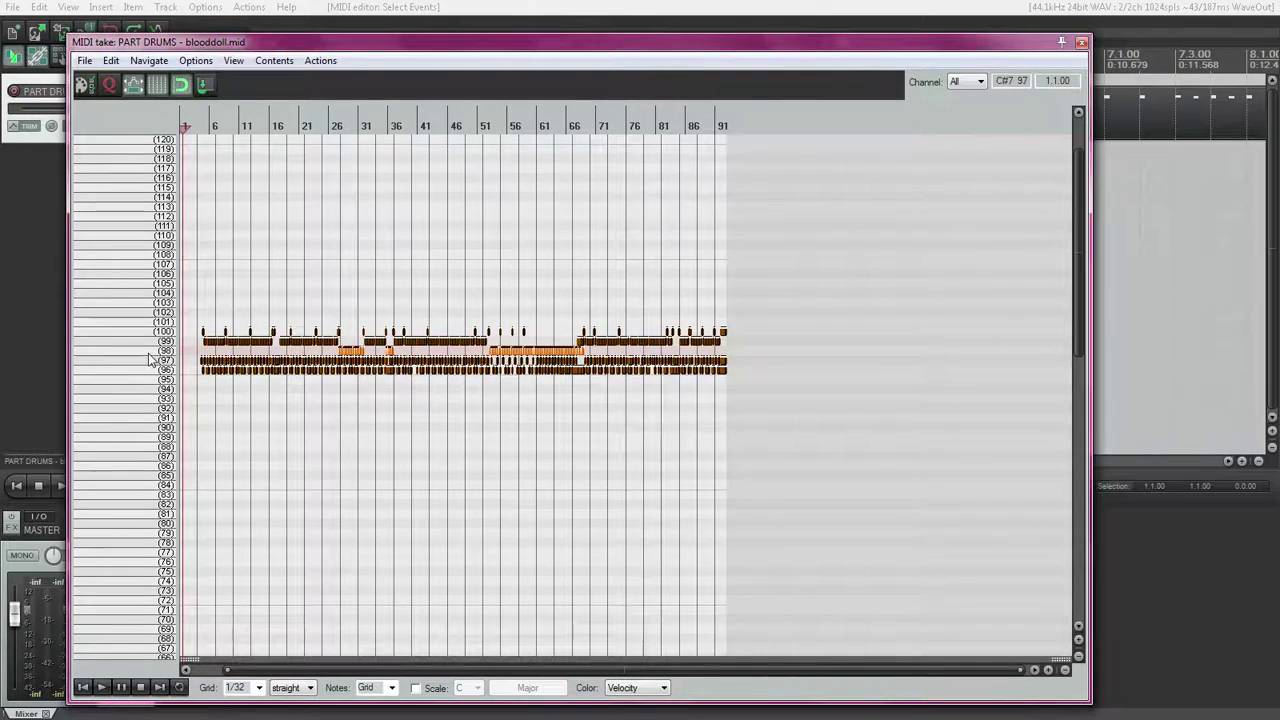
pyautogui.click(150, 368)
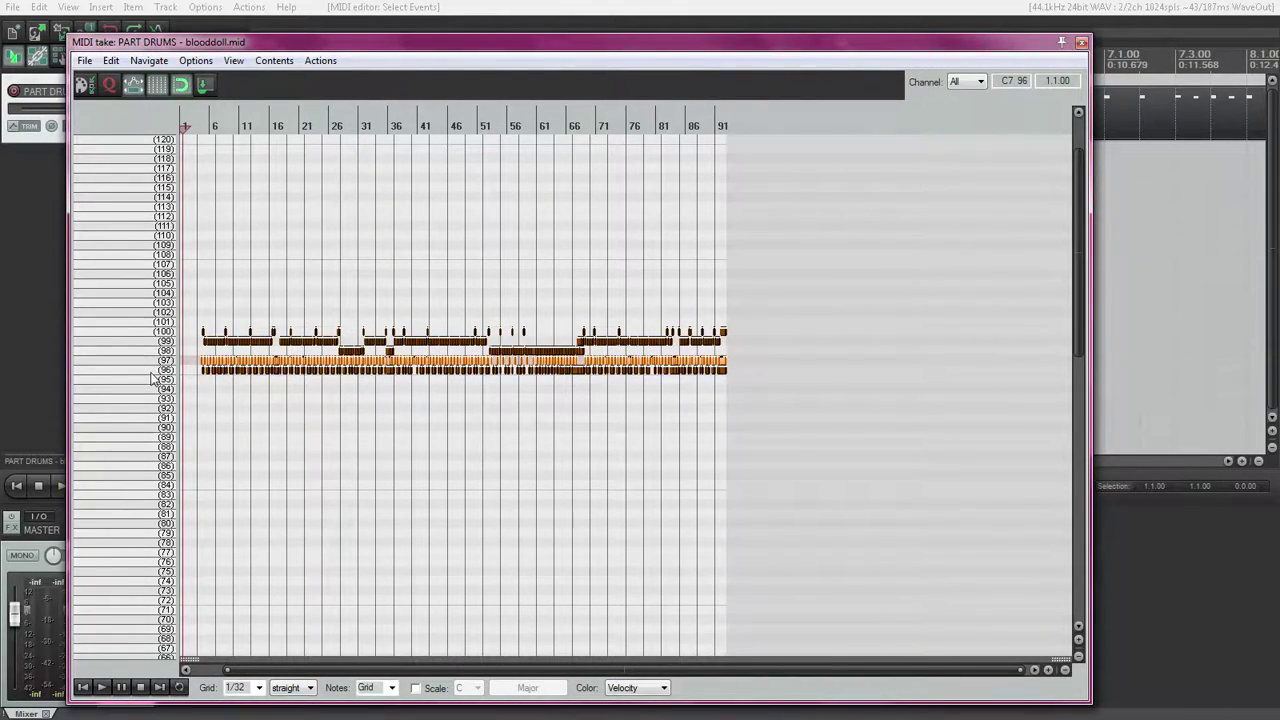
pyautogui.click(151, 373)
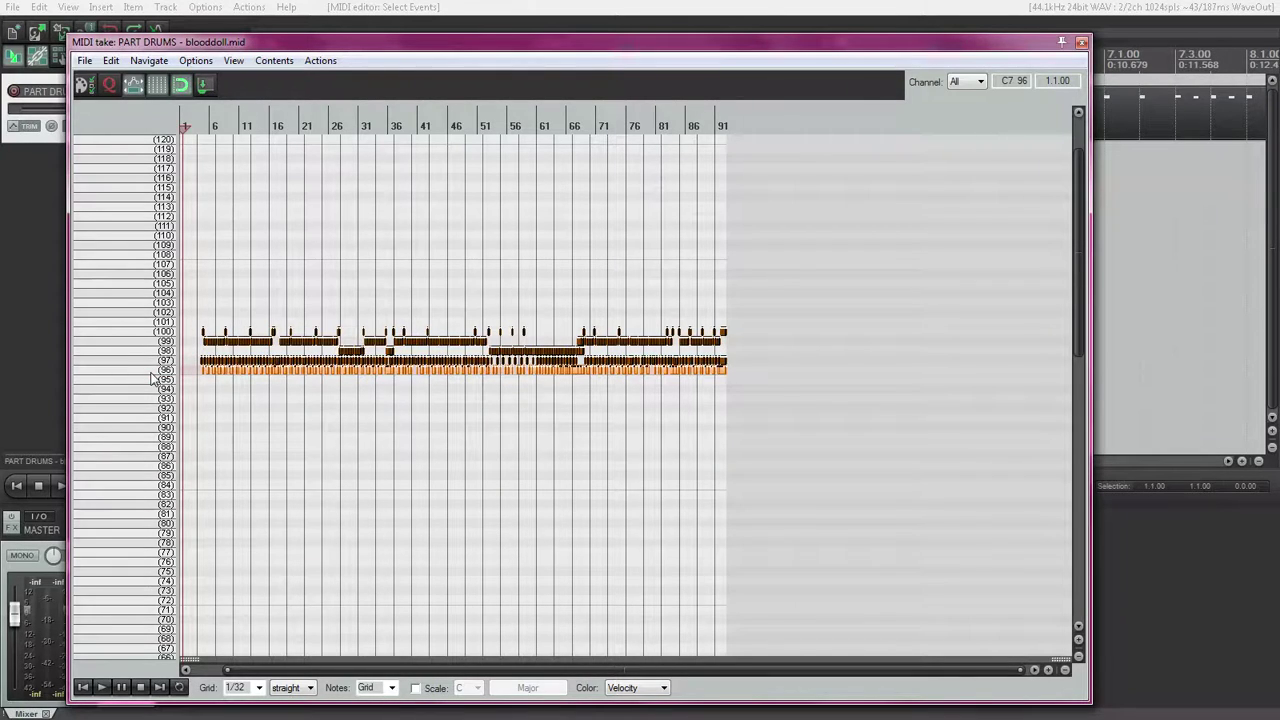
pyautogui.click(165, 333)
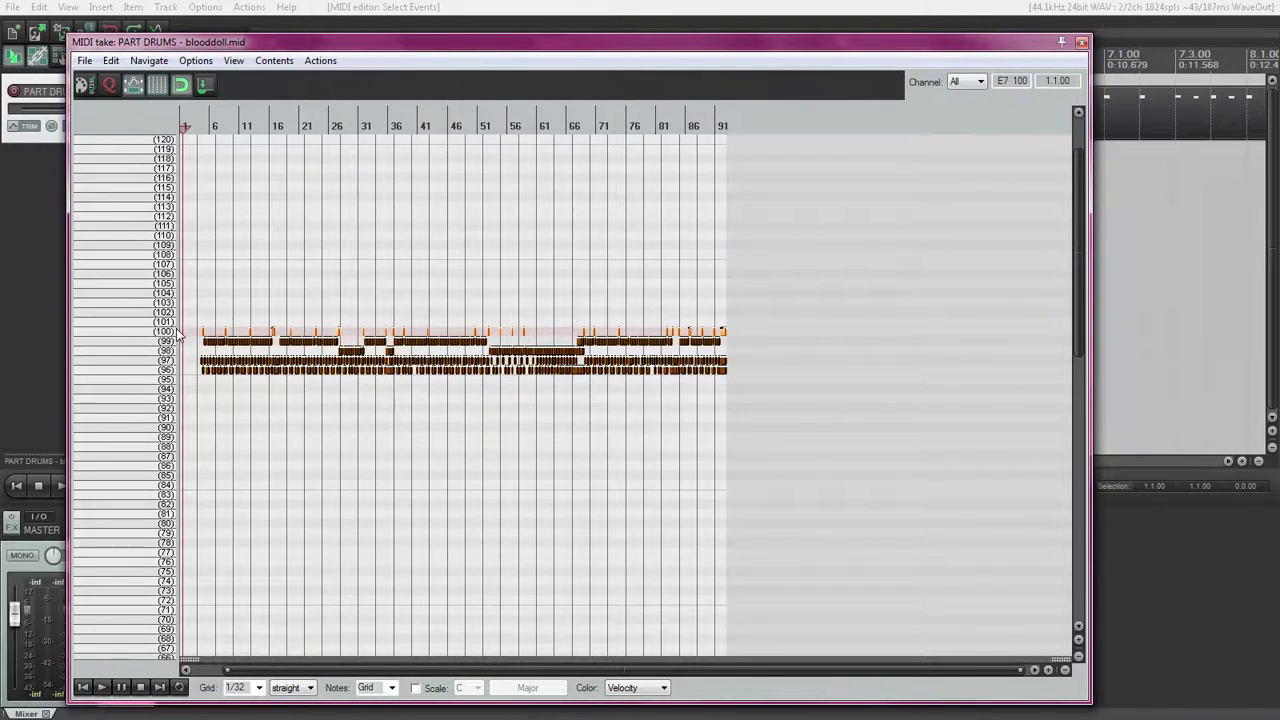
# - Open Note properties for the pitch 100 notes and change them to pitch 41
pyautogui.rightClick(187, 331)
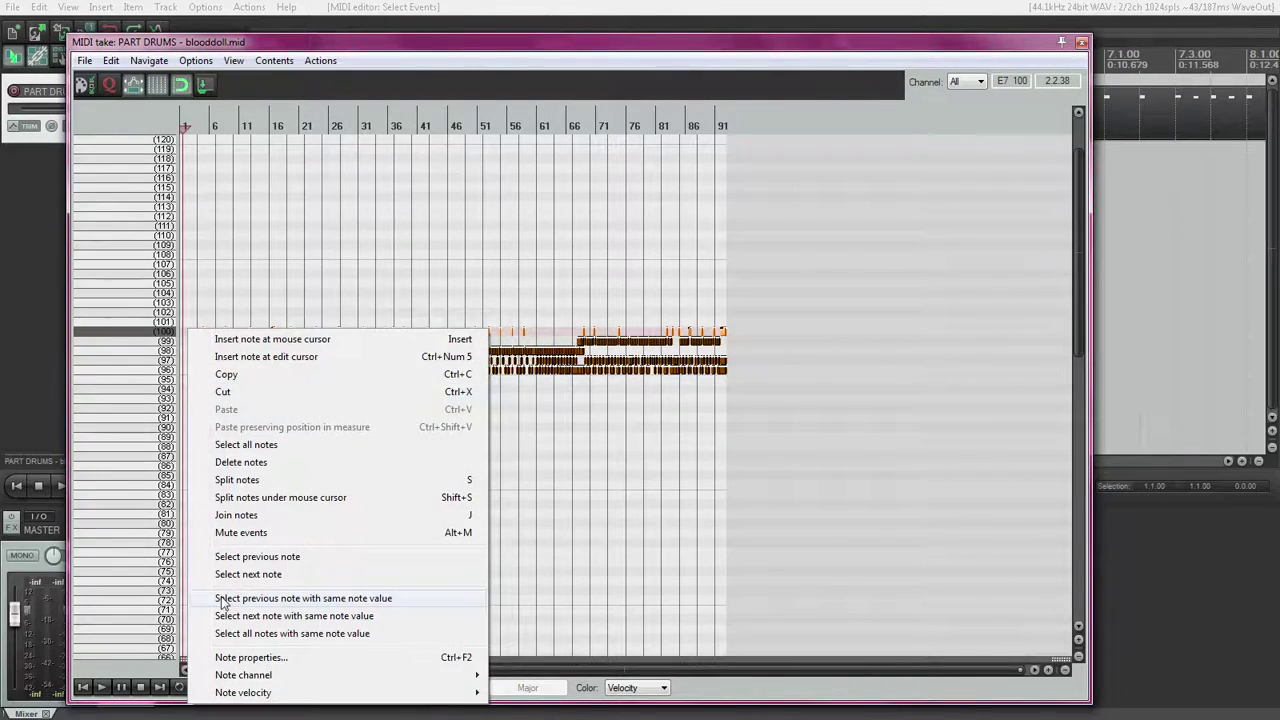
pyautogui.click(288, 661)
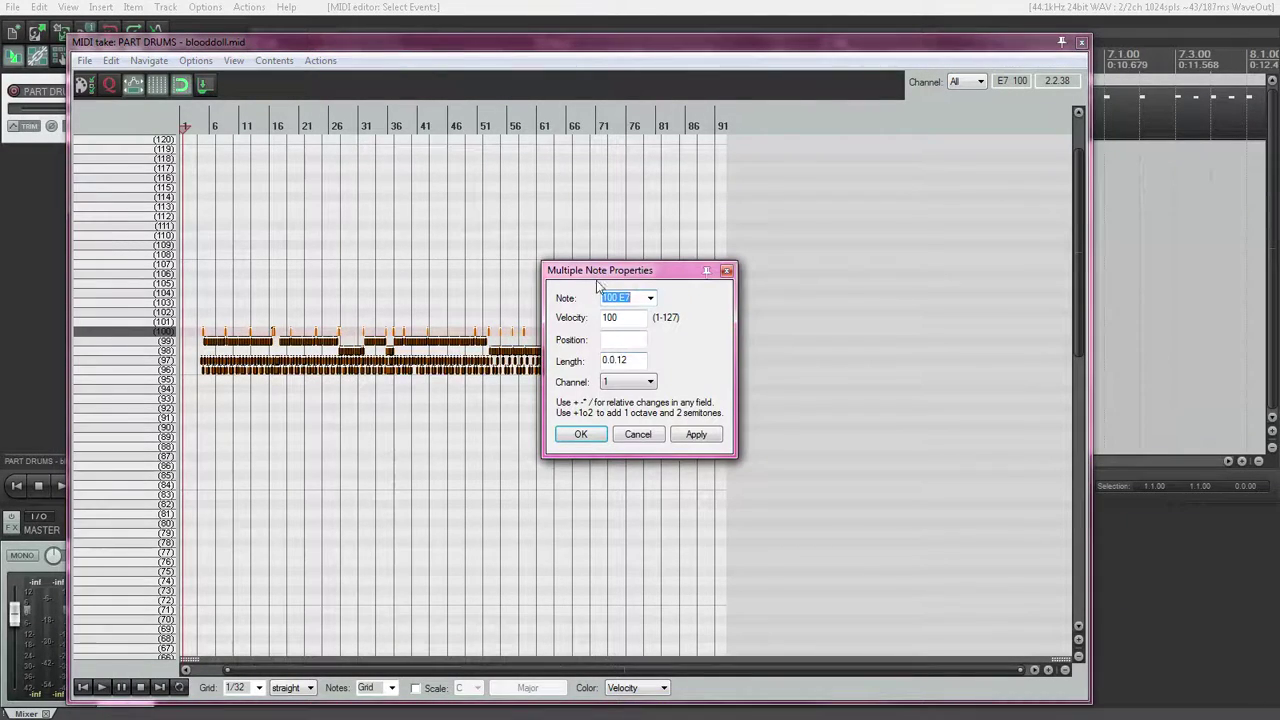
pyautogui.moveTo(608, 275); pyautogui.dragTo(830, 213)
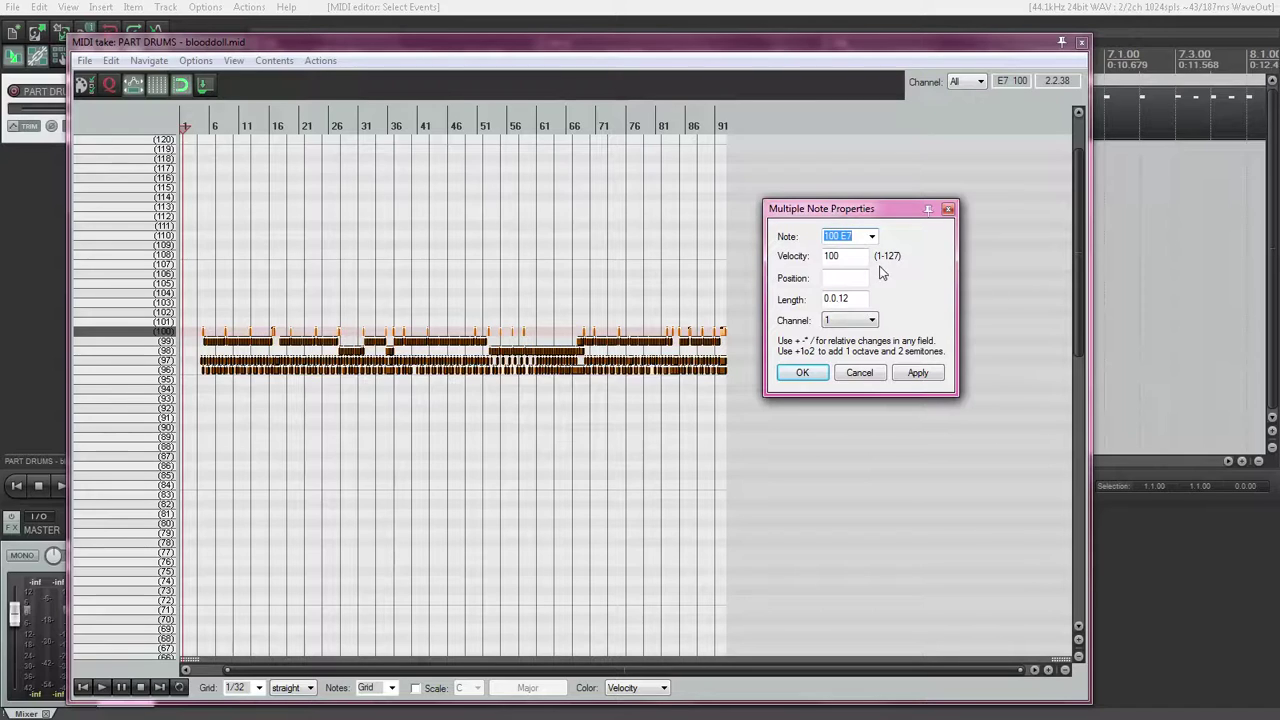
pyautogui.press('Tab')
pyautogui.click(857, 237)
pyautogui.write('41')
pyautogui.click(918, 373)
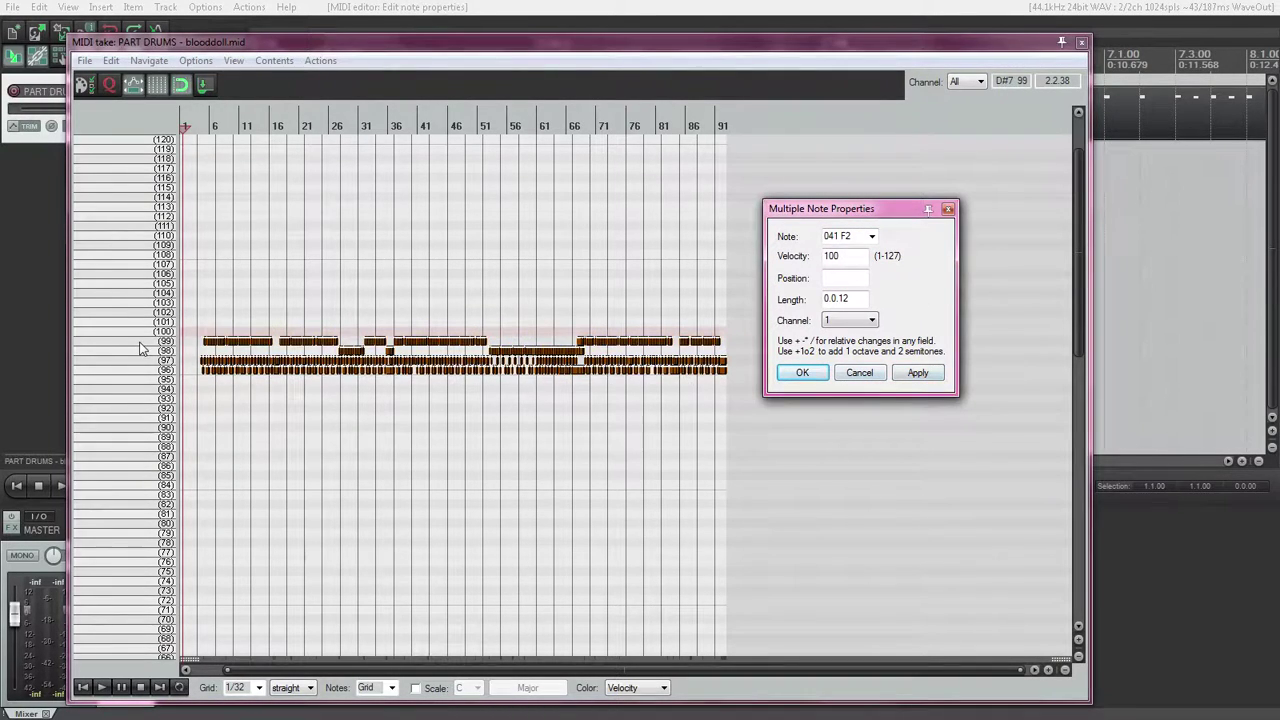
# - Remap the pitch 99 notes to 45 and the pitch 98 notes to 48
pyautogui.click(140, 348)
pyautogui.click(884, 284)
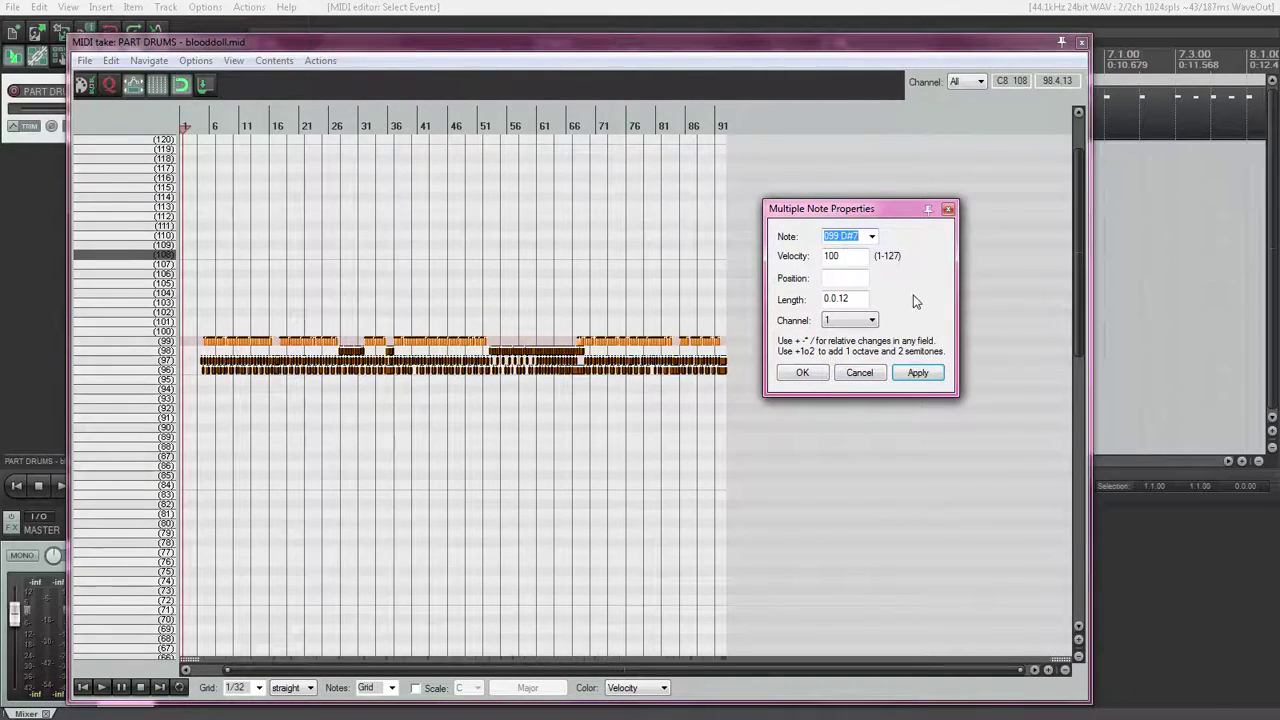
pyautogui.click(918, 372)
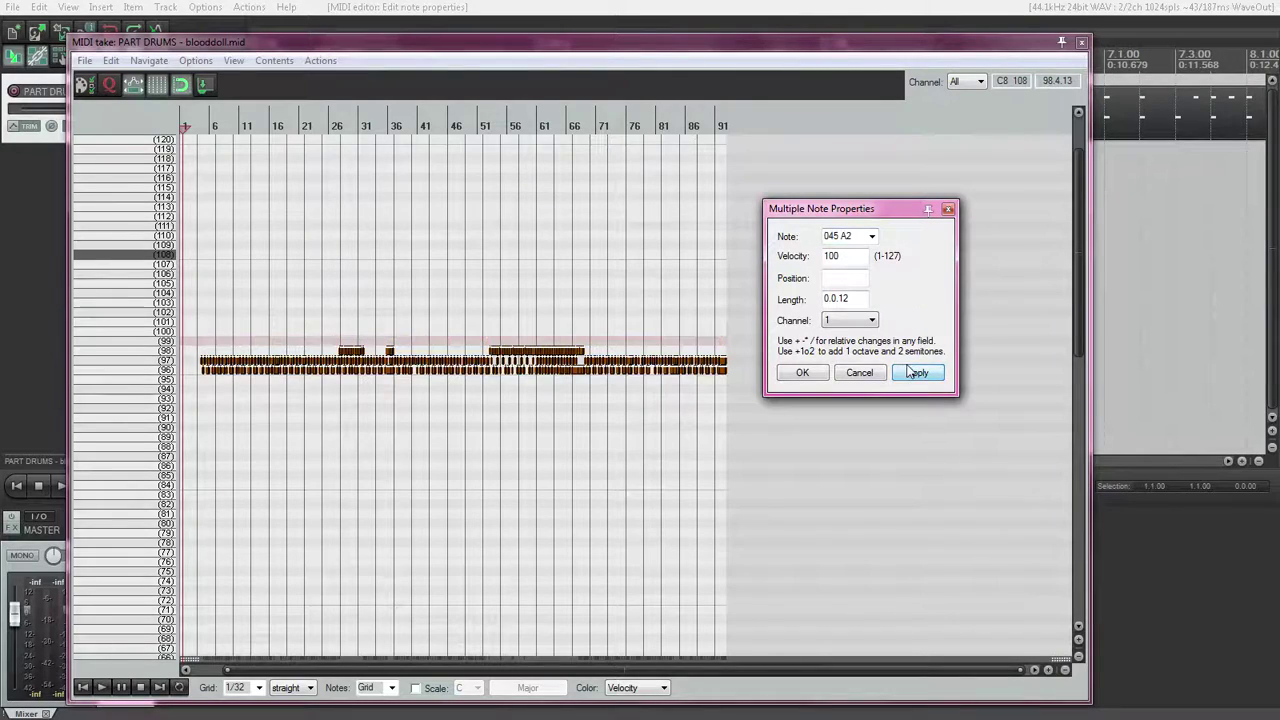
pyautogui.click(165, 352)
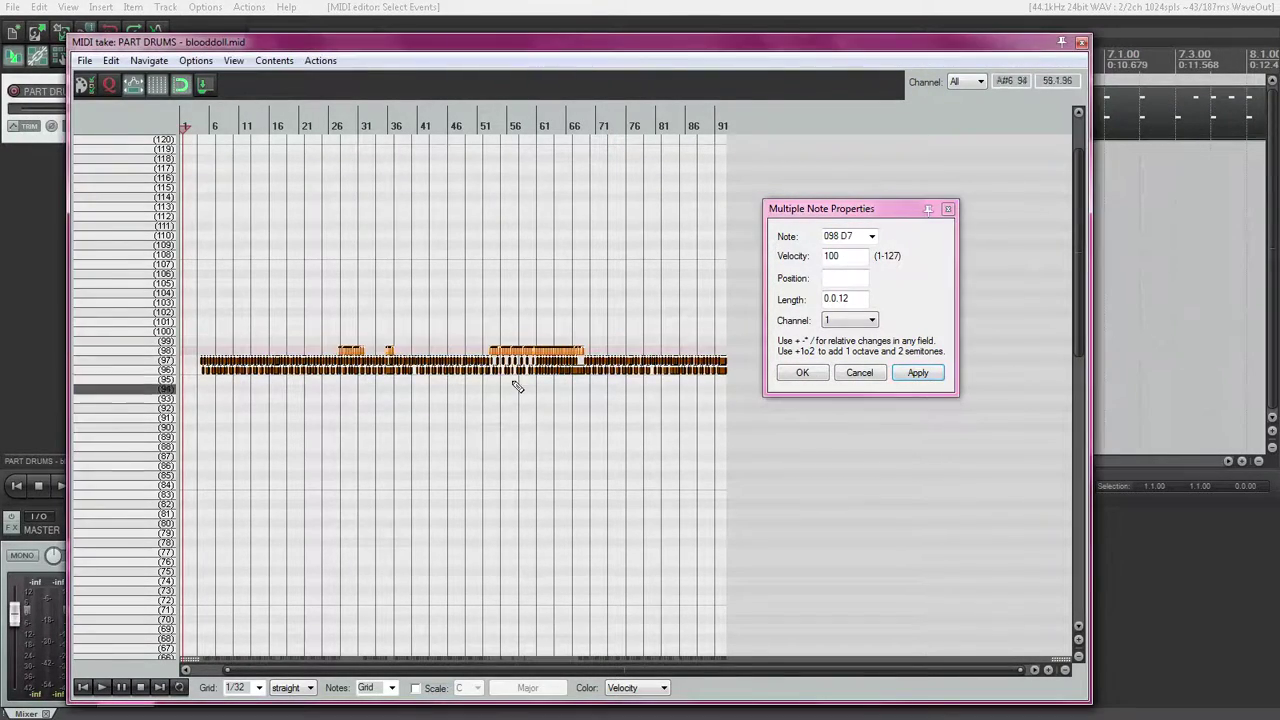
pyautogui.click(847, 242)
pyautogui.write('48')
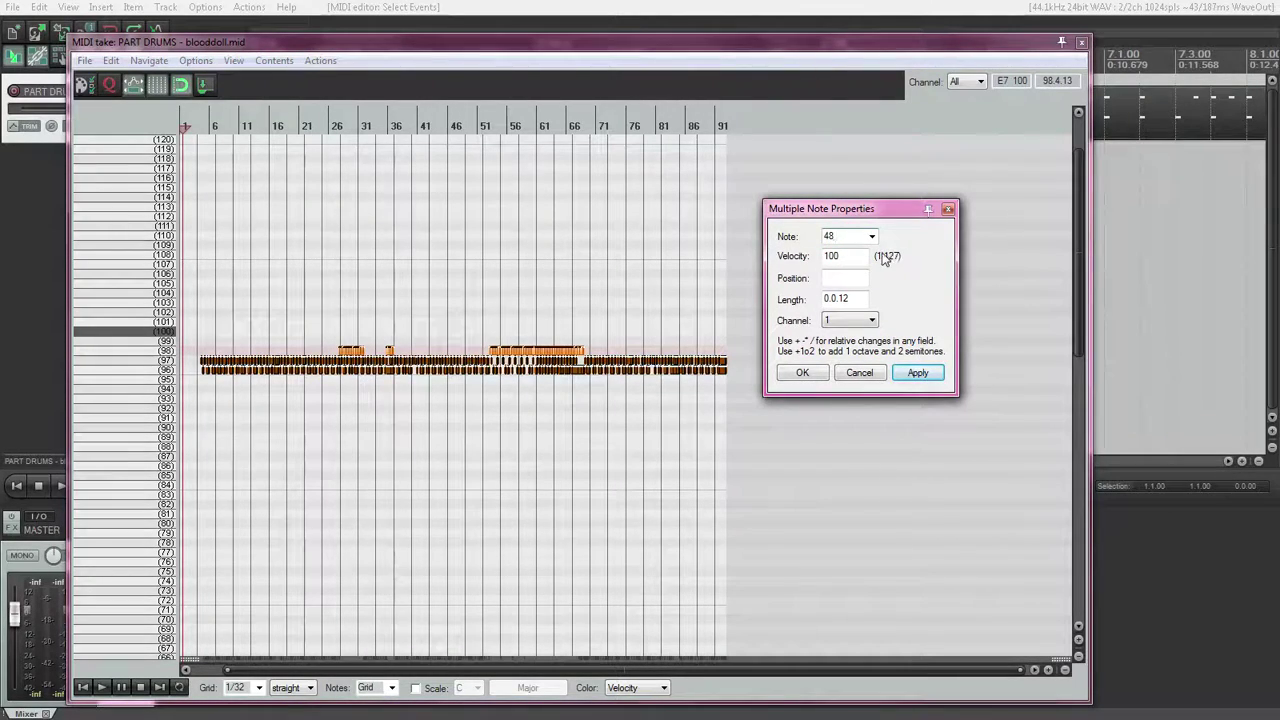
pyautogui.click(917, 372)
# - Remap the pitch 97 notes to 38 and the pitch 96 notes to 33
pyautogui.click(166, 360)
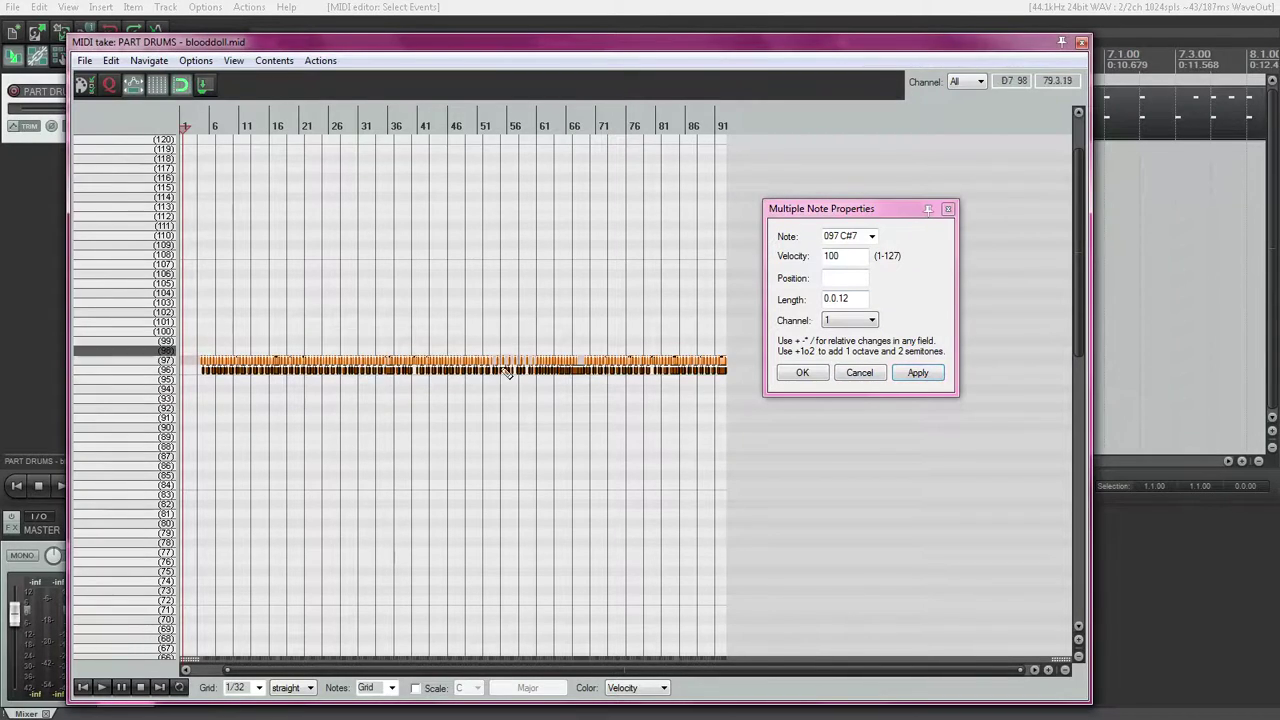
pyautogui.click(906, 290)
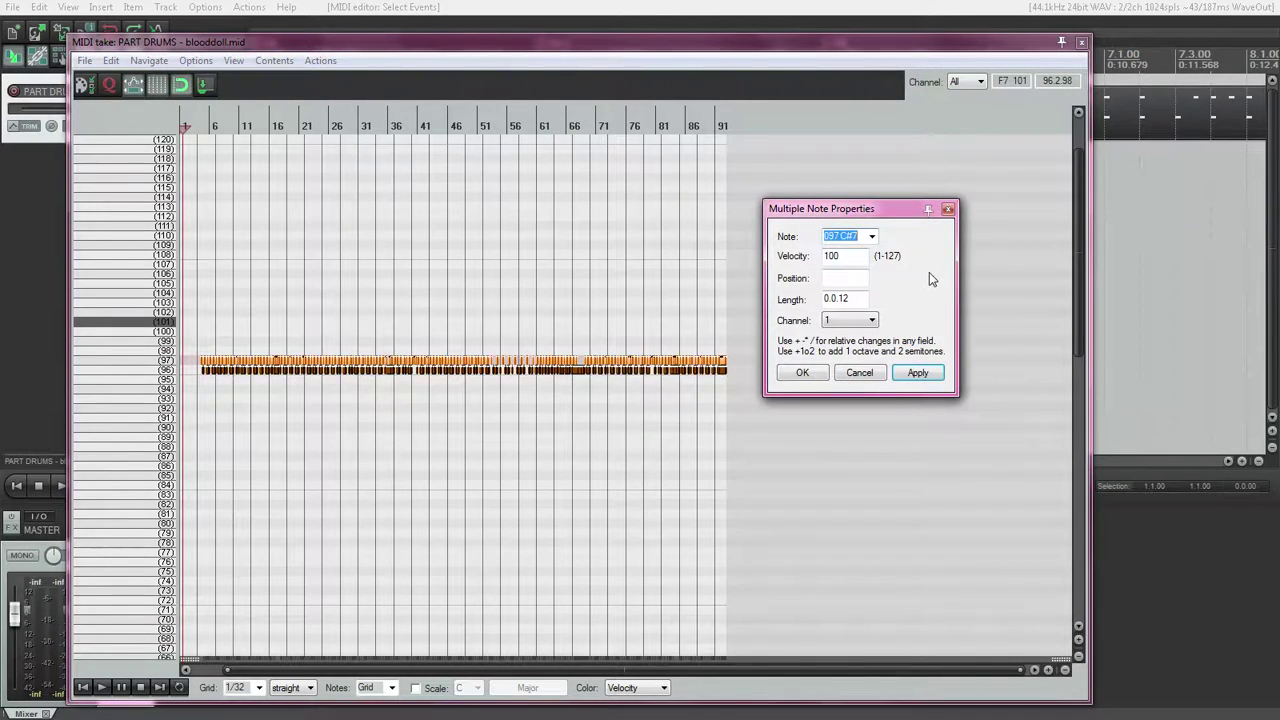
pyautogui.write('38')
pyautogui.click(925, 372)
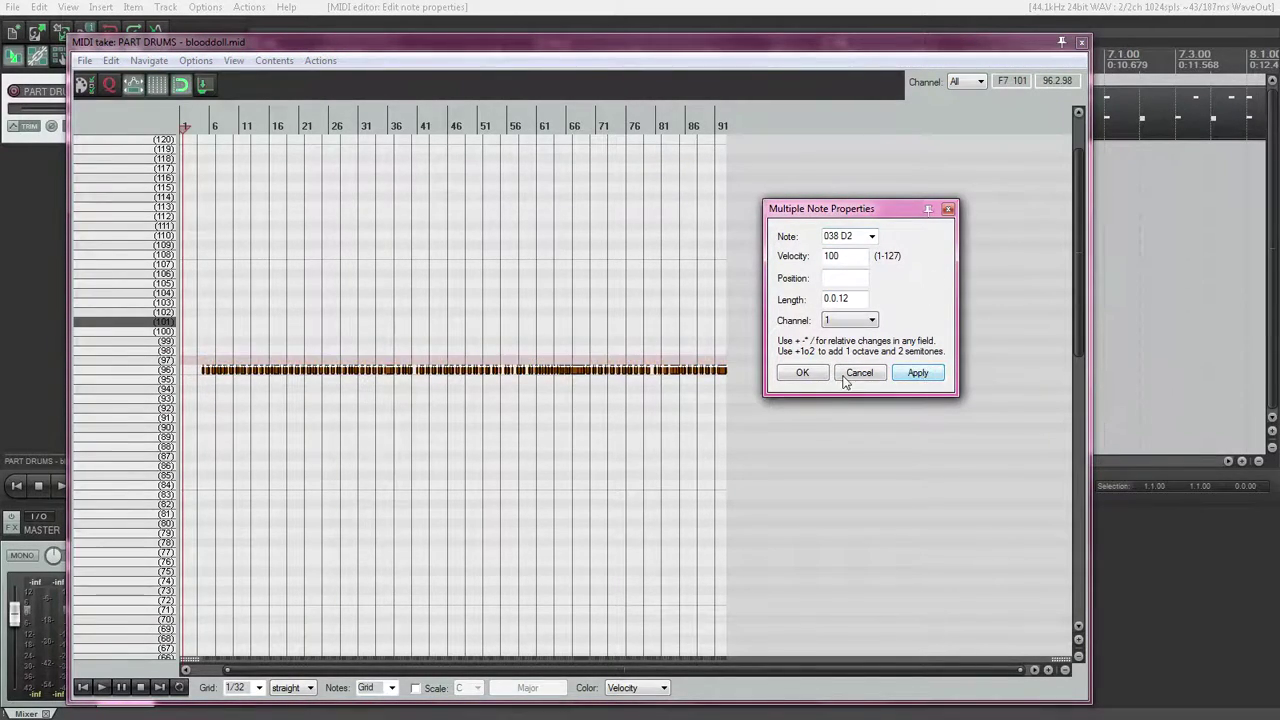
pyautogui.click(166, 372)
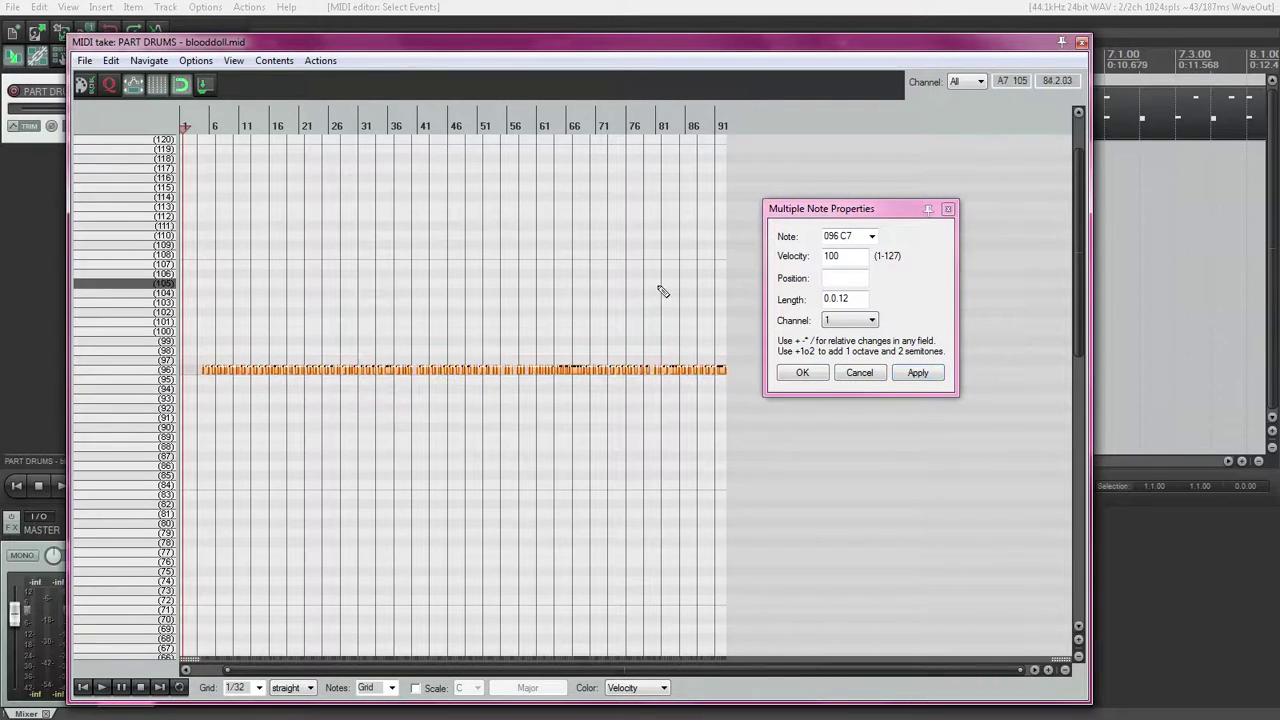
pyautogui.click(922, 302)
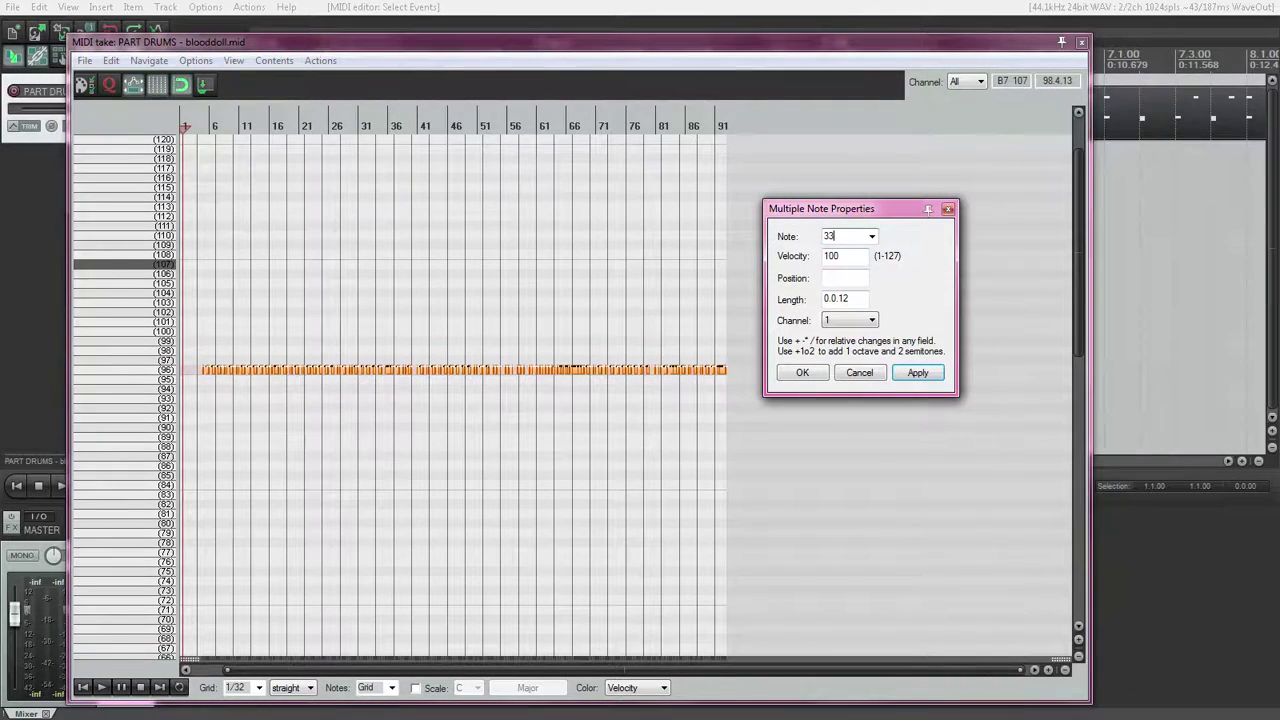
pyautogui.click(915, 372)
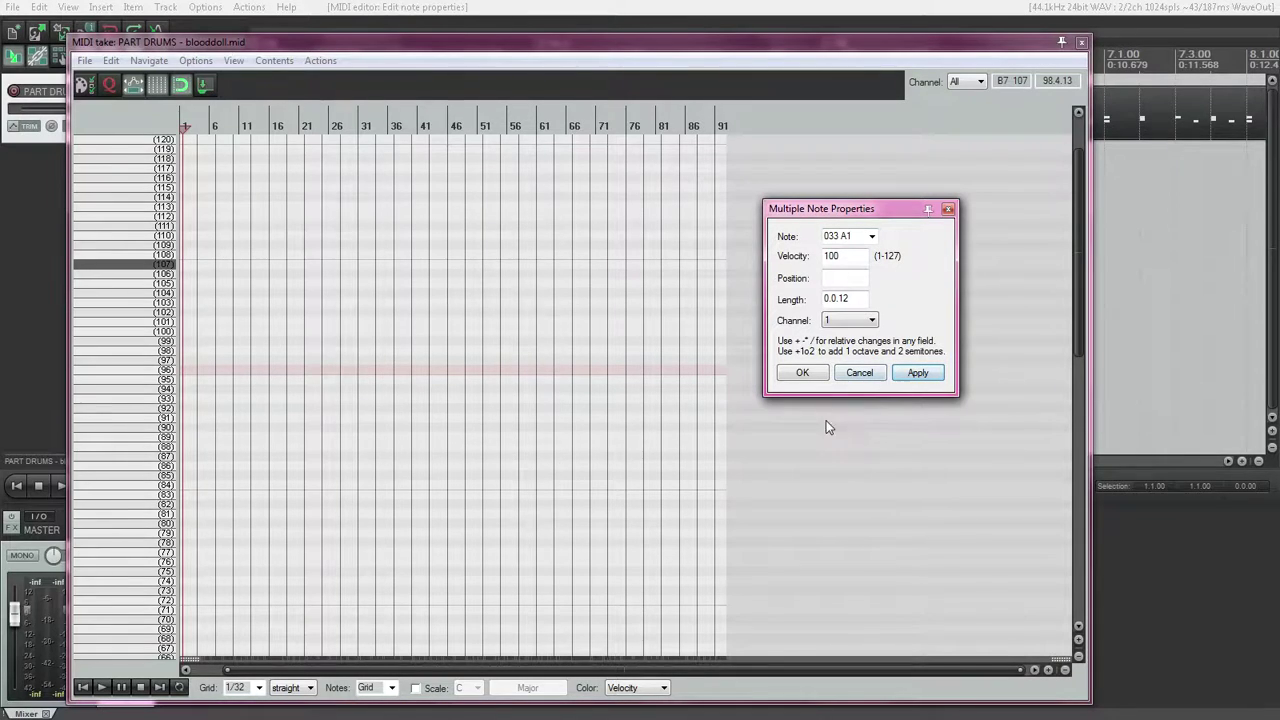
# - Confirm the note changes and close the note properties and MIDI editor
pyautogui.click(804, 372)
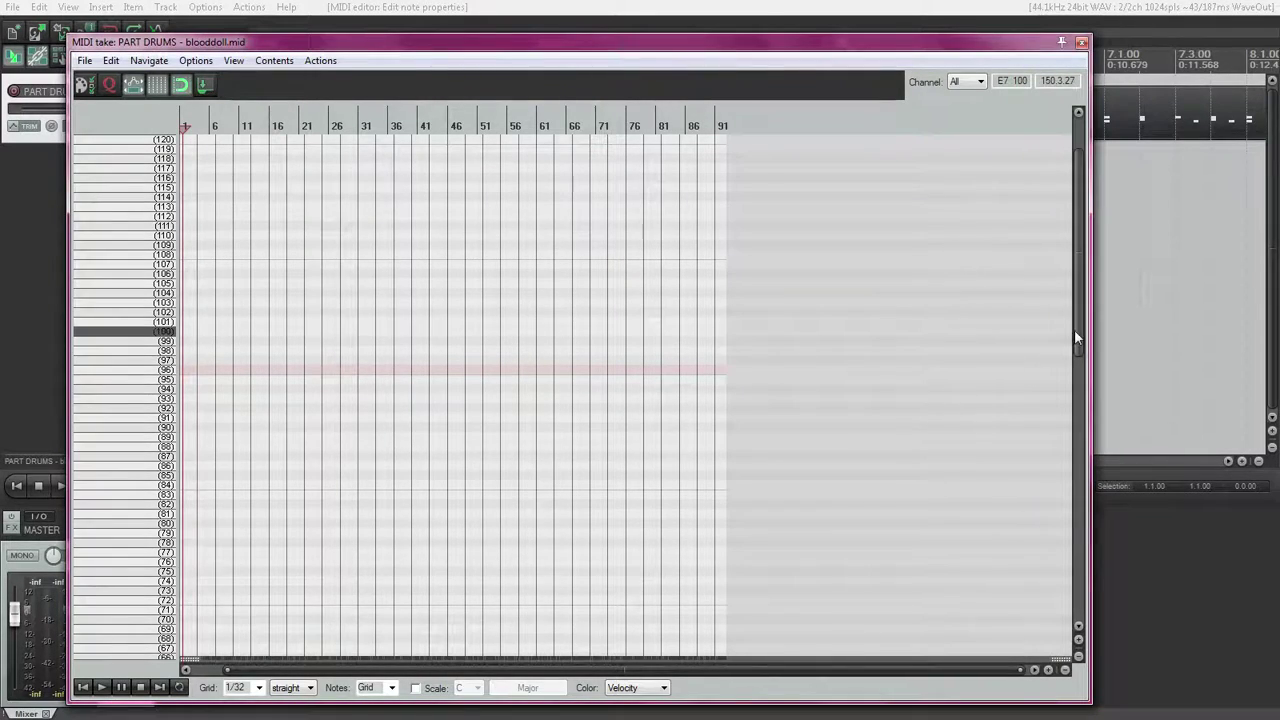
pyautogui.moveTo(1076, 338); pyautogui.dragTo(1091, 522)
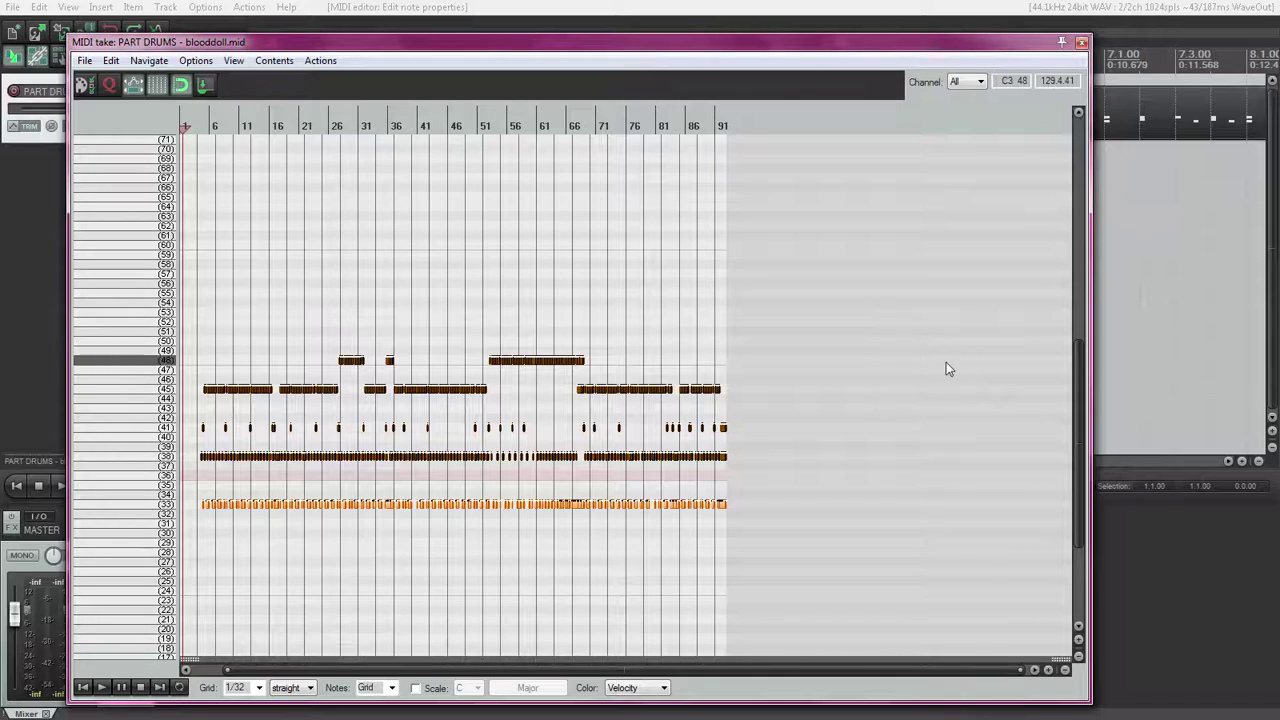
pyautogui.click(1082, 42)
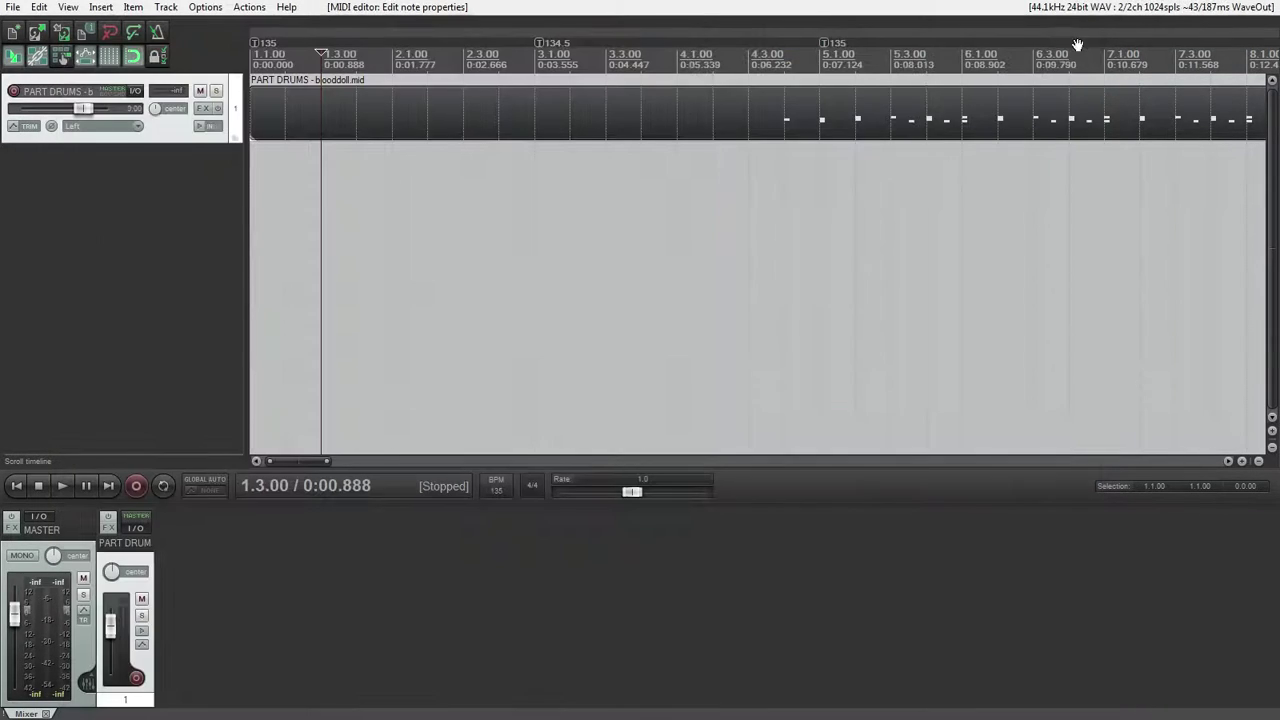
# - Save the project as 'Blood Doll RB Format' in MIDIs > Rock Band > Rock Band
pyautogui.click(15, 9)
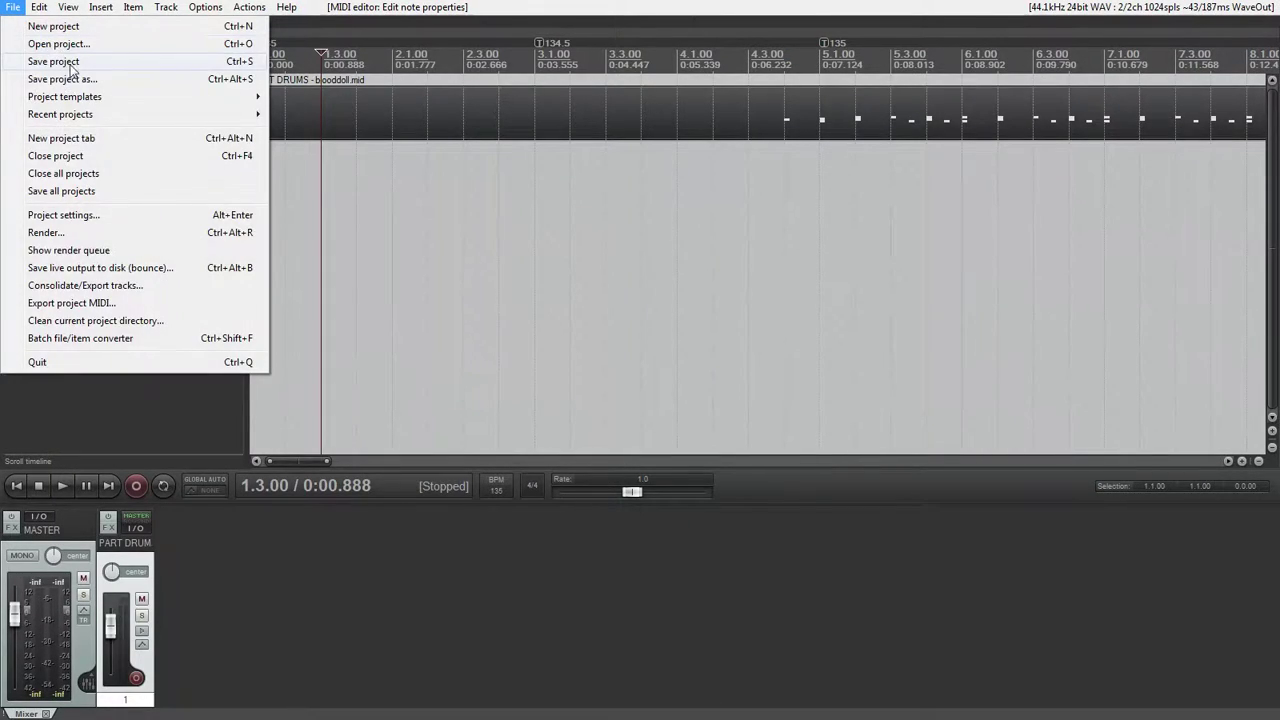
pyautogui.click(833, 228)
pyautogui.hotkey('ctrl', 's')
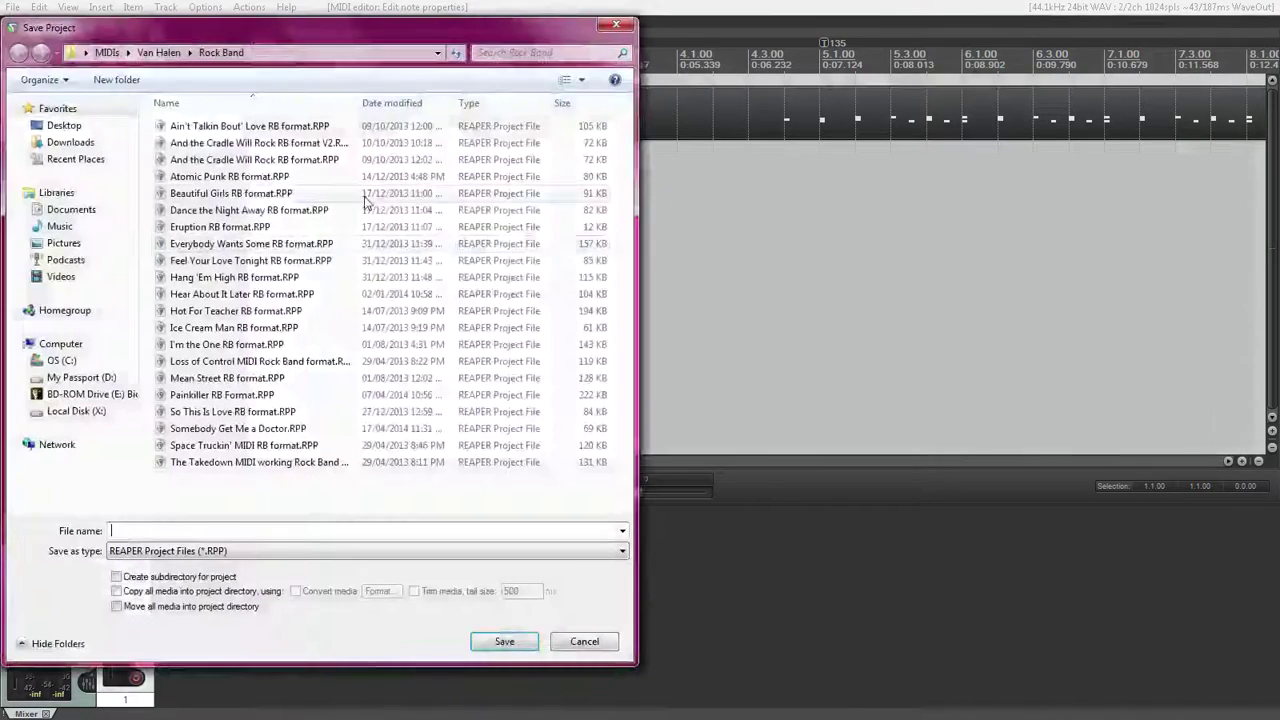
pyautogui.click(155, 52)
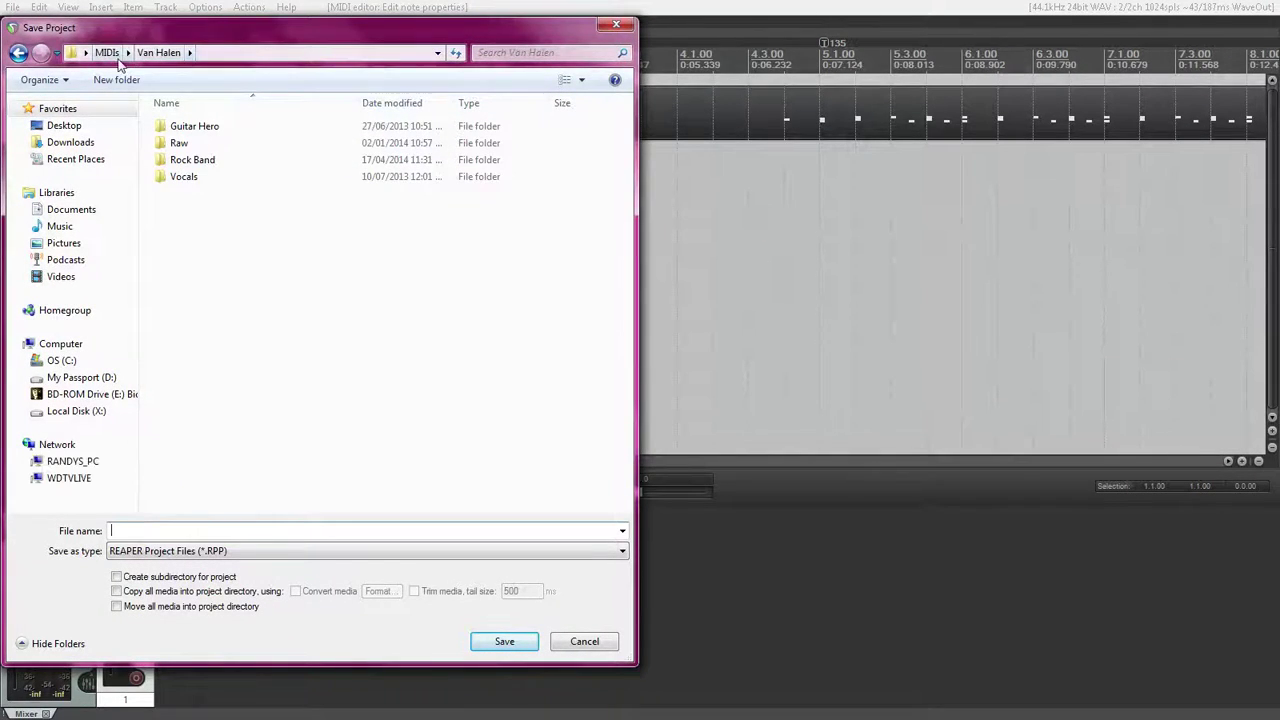
pyautogui.click(107, 52)
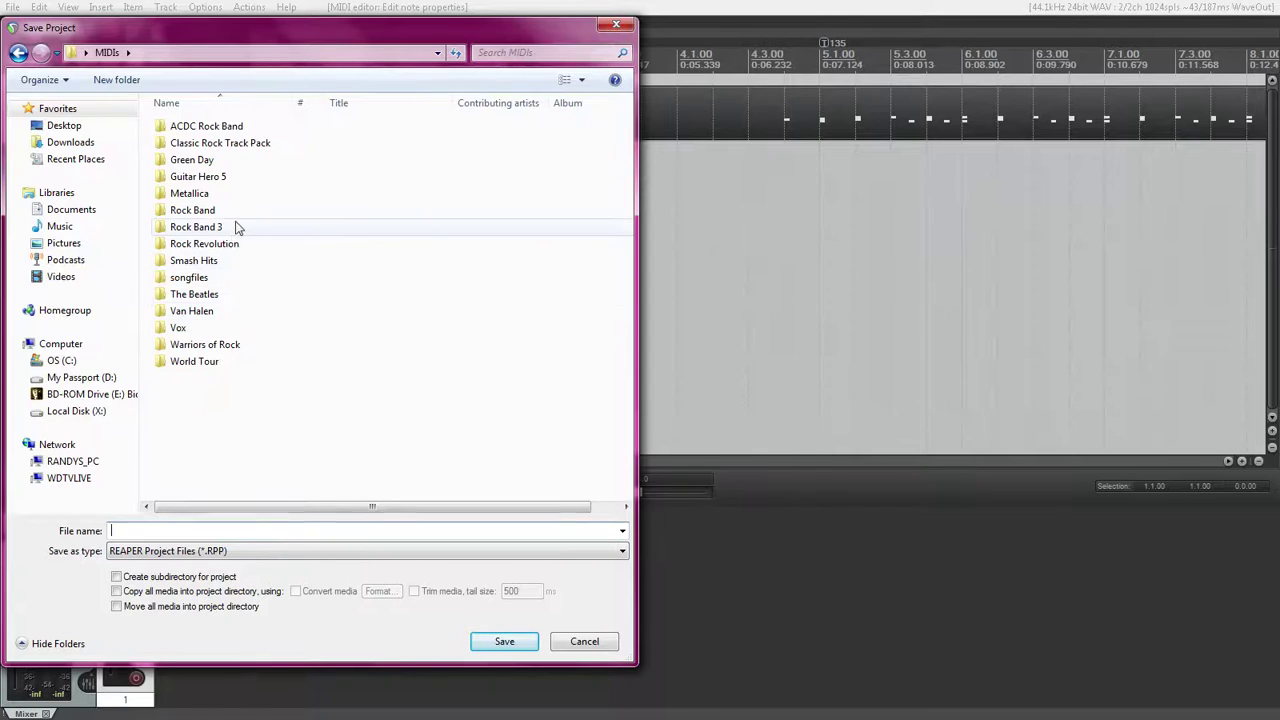
pyautogui.doubleClick(237, 213)
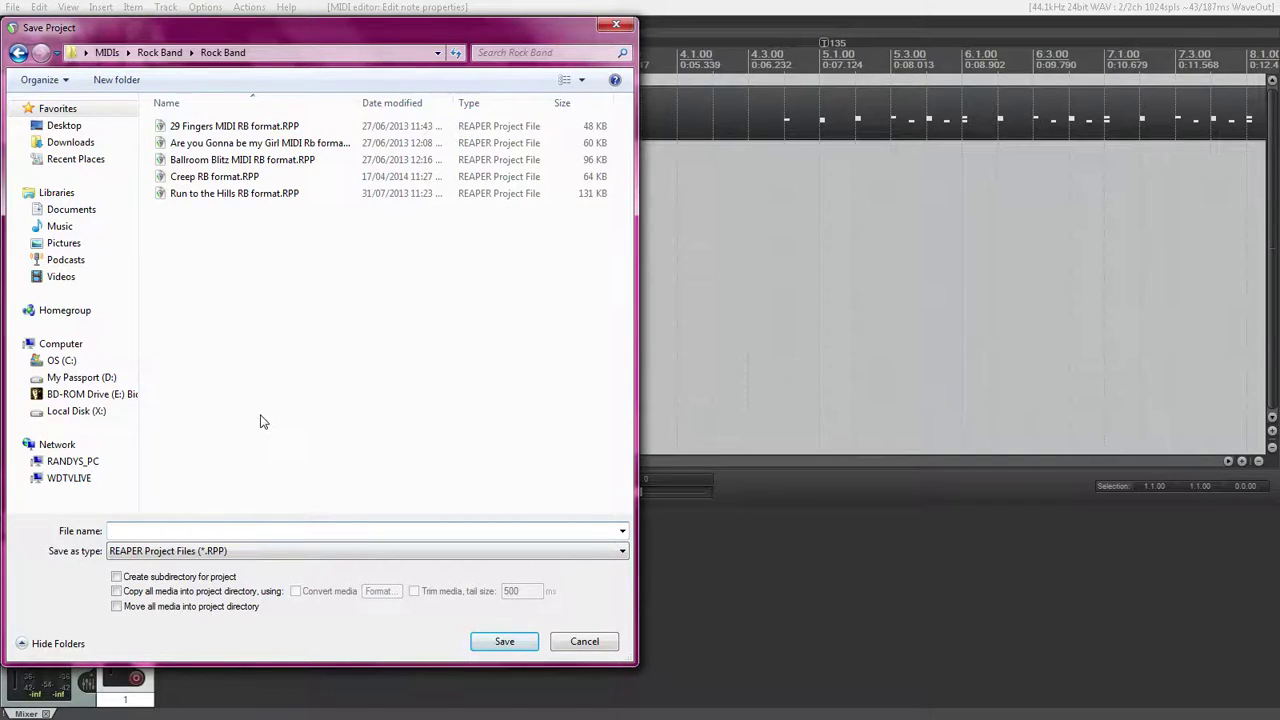
pyautogui.write('Blood Doll RB Format')
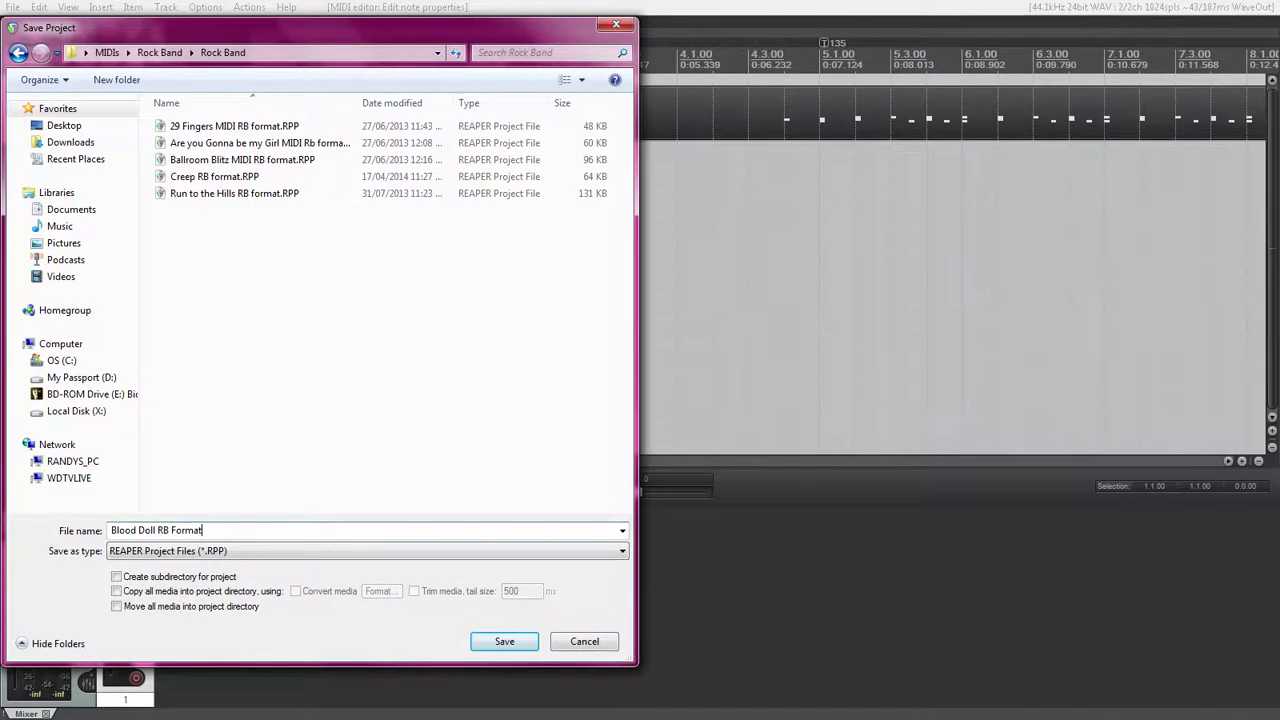
pyautogui.press('Return')
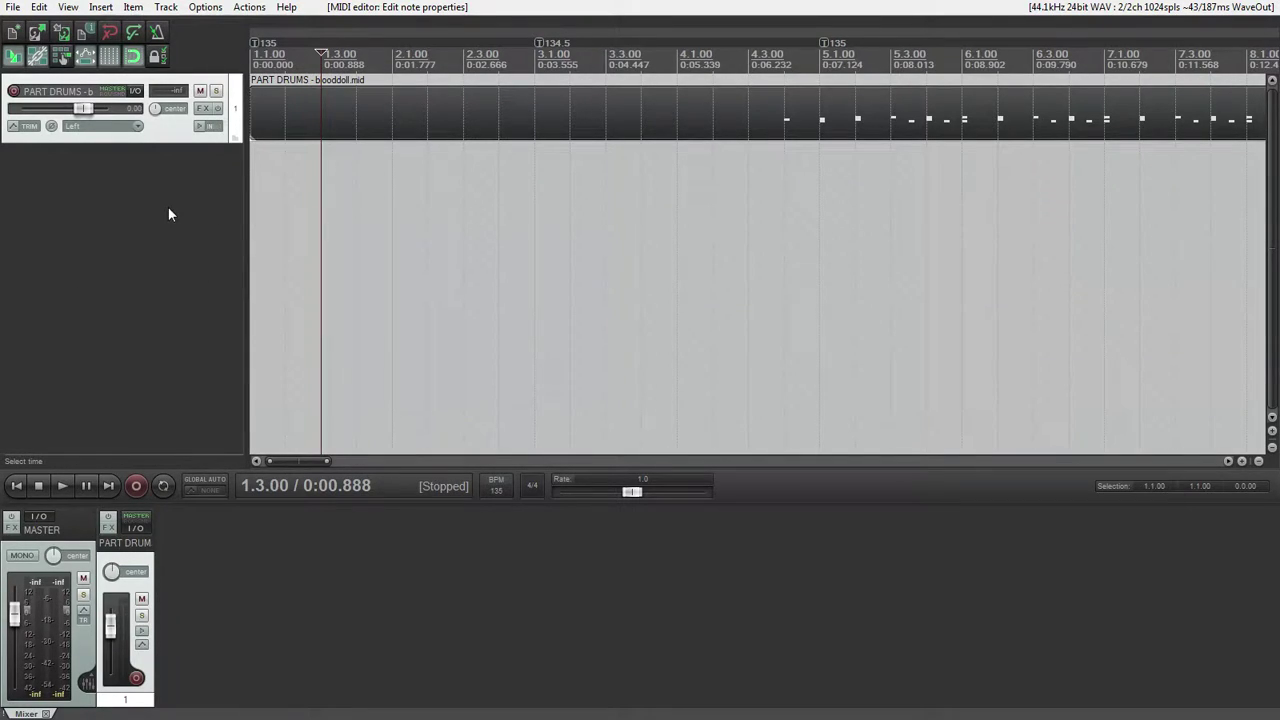
# - Start a new project and import Intruder (Oh) Pretty Woman's notes.mid, split into separate tracks
pyautogui.click(13, 8)
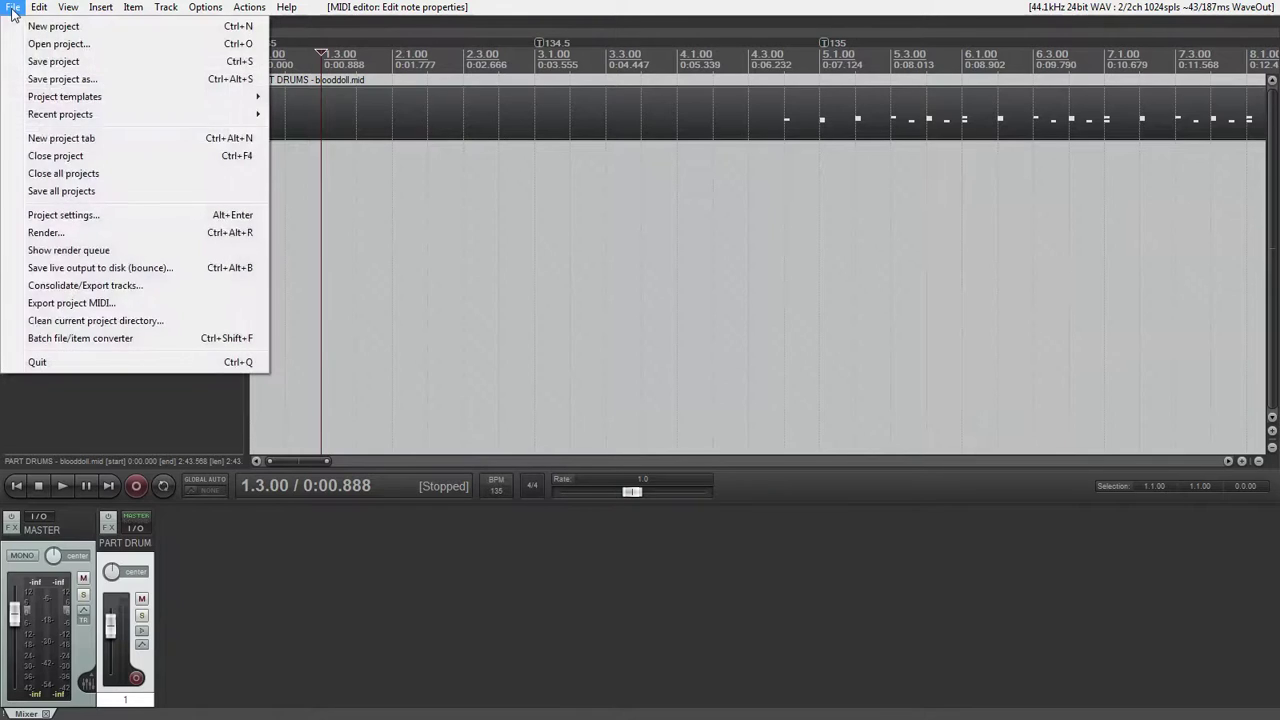
pyautogui.click(45, 25)
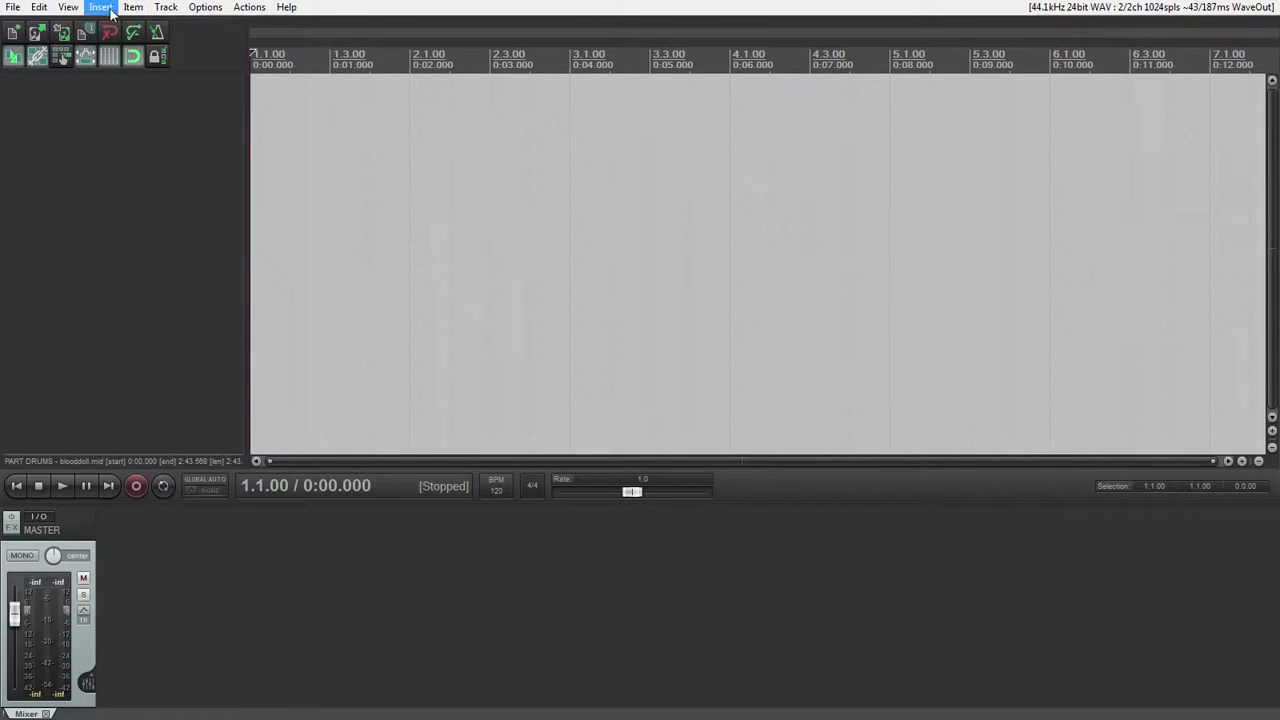
pyautogui.click(101, 8)
pyautogui.click(45, 26)
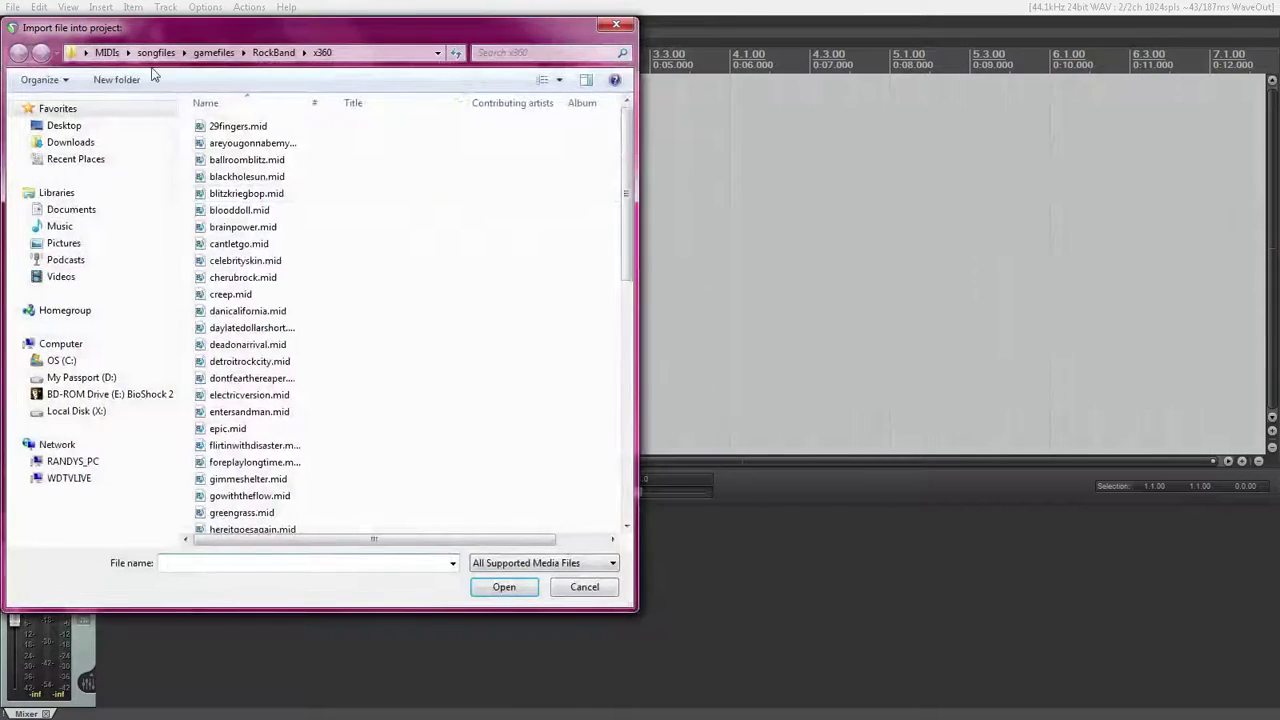
pyautogui.click(214, 52)
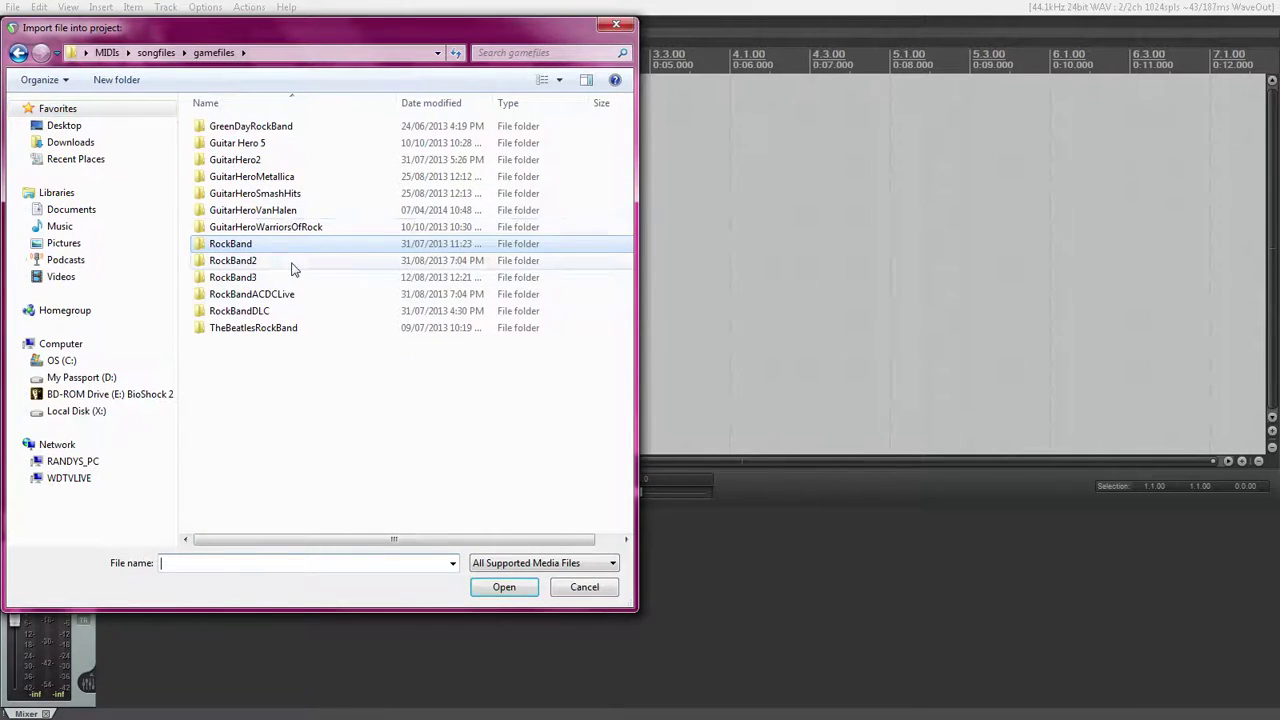
pyautogui.doubleClick(287, 211)
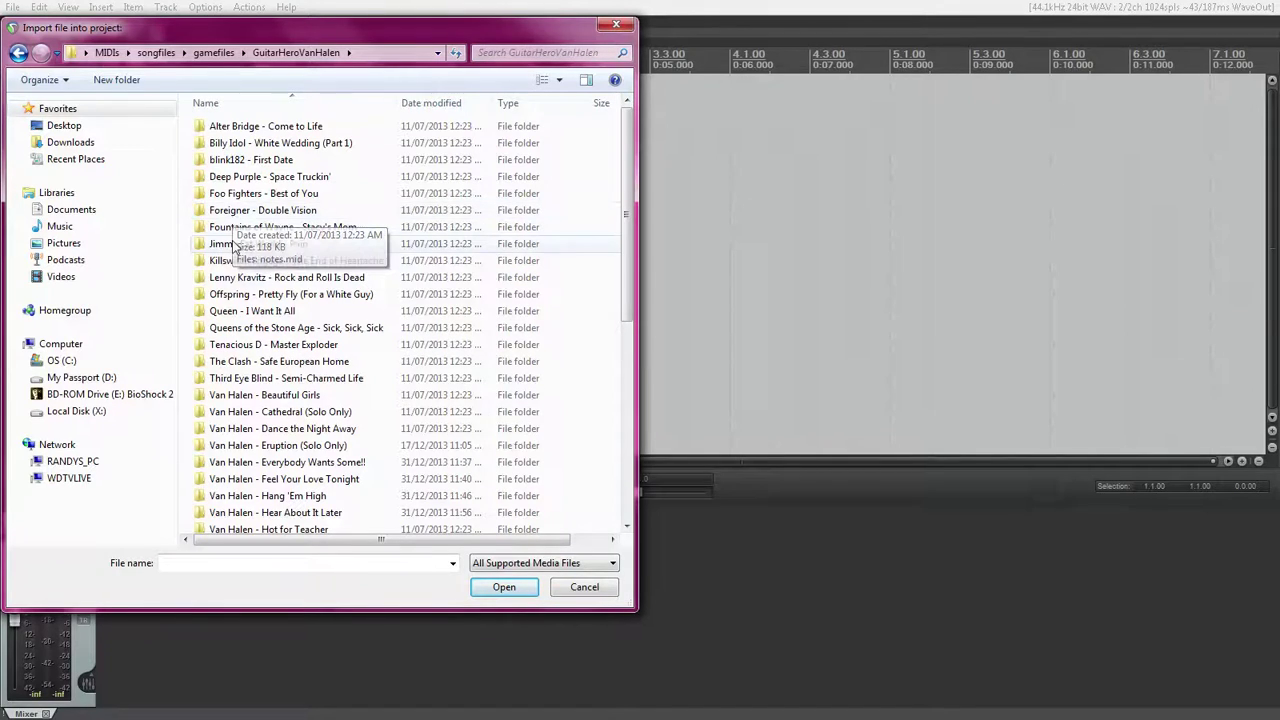
pyautogui.scroll(-2, 300, 405)
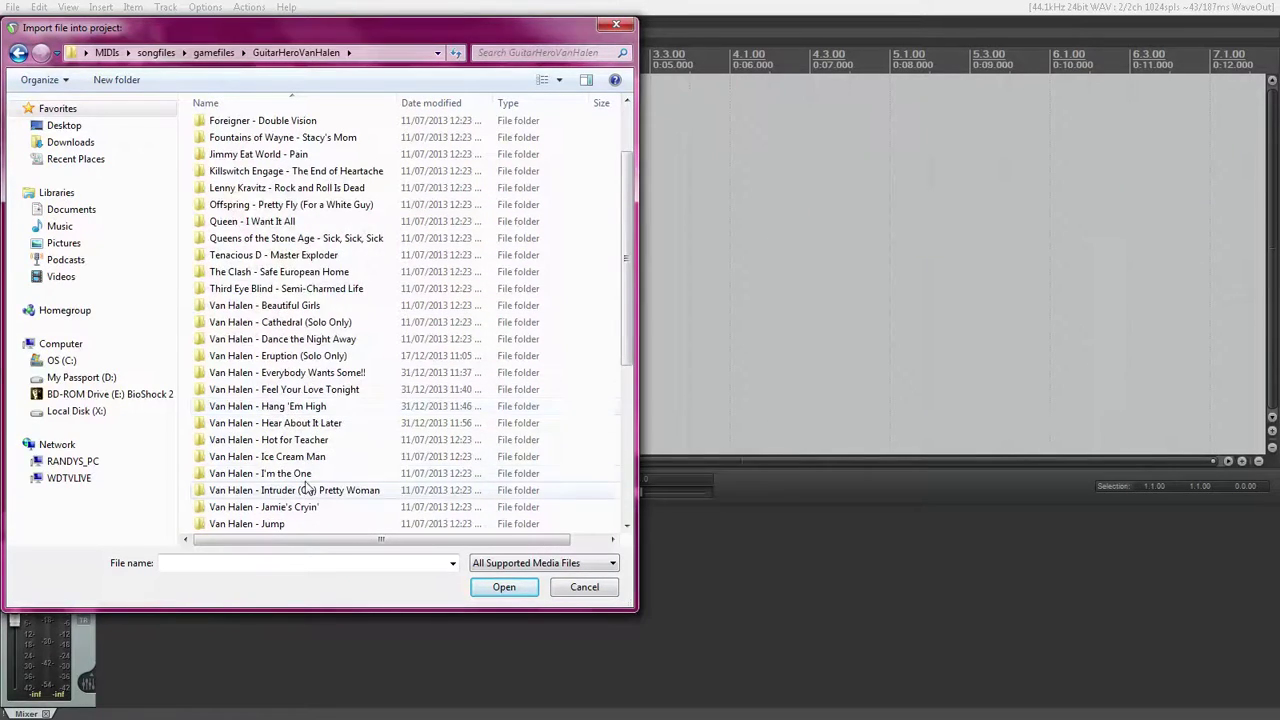
pyautogui.doubleClick(305, 490)
pyautogui.click(240, 130)
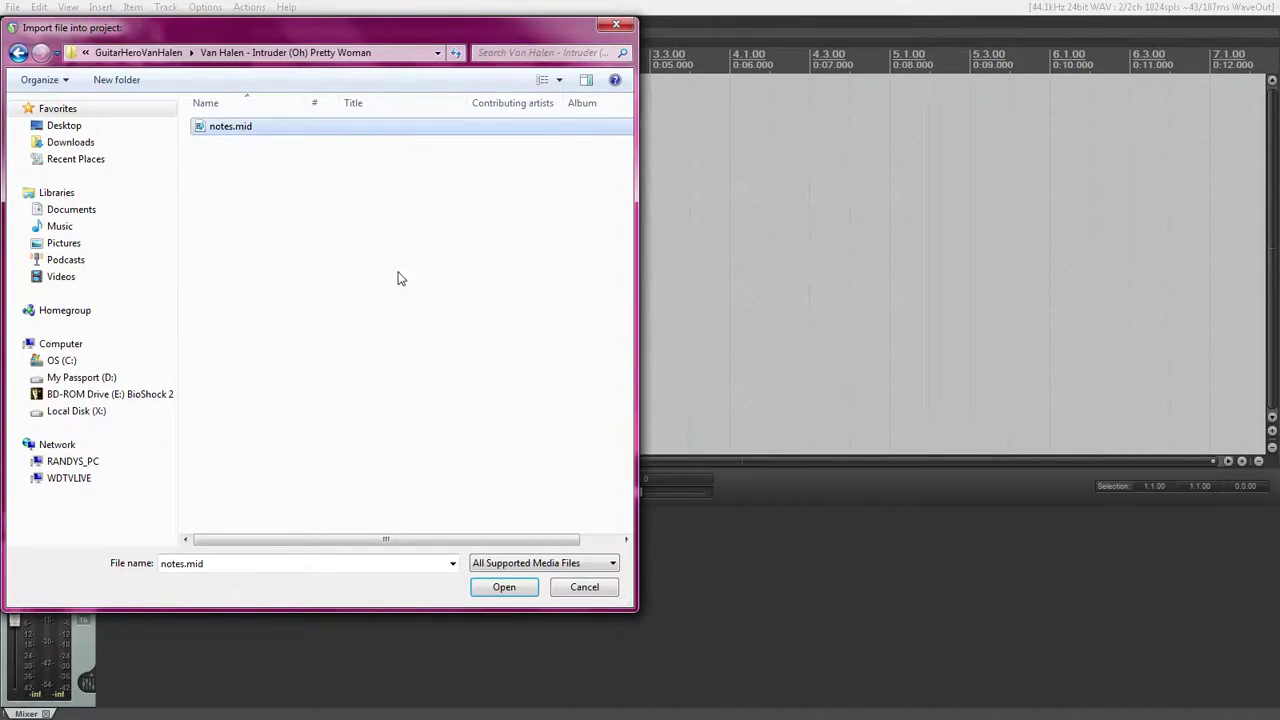
pyautogui.click(504, 587)
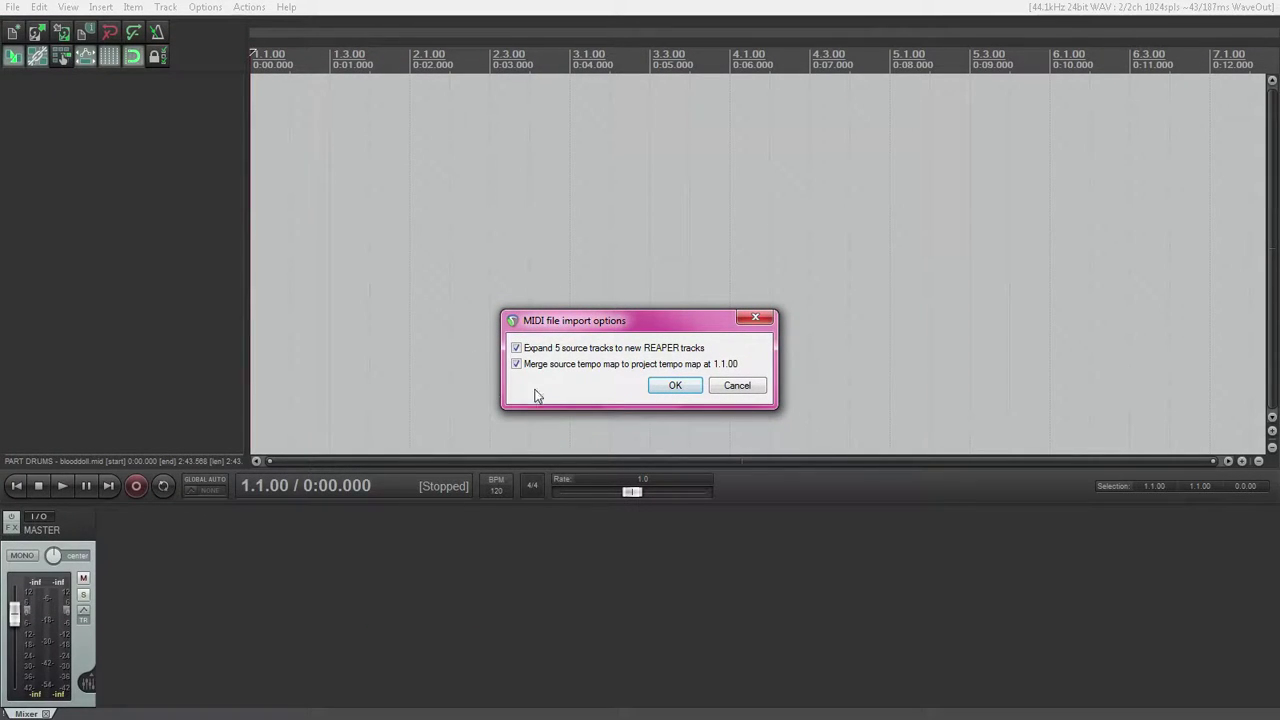
pyautogui.click(675, 385)
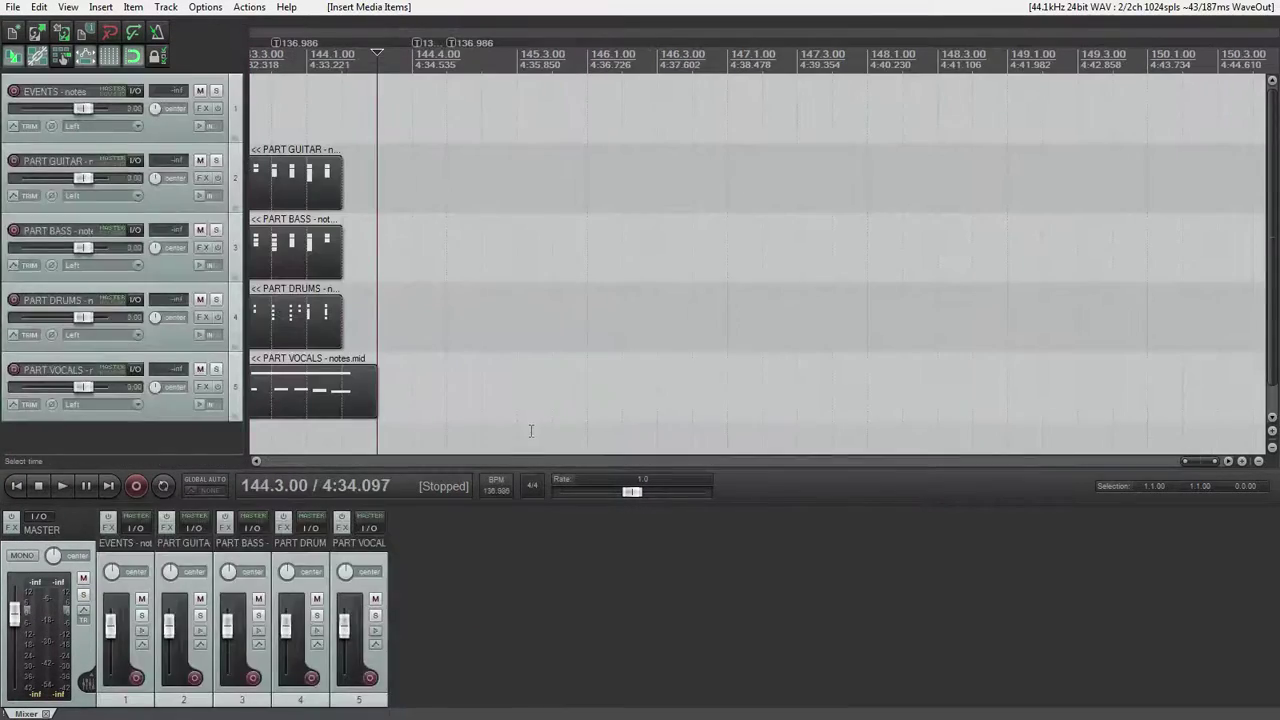
# - Delete the EVENTS and the other three non-drum tracks, leaving only PART DRUMS
pyautogui.click(16, 485)
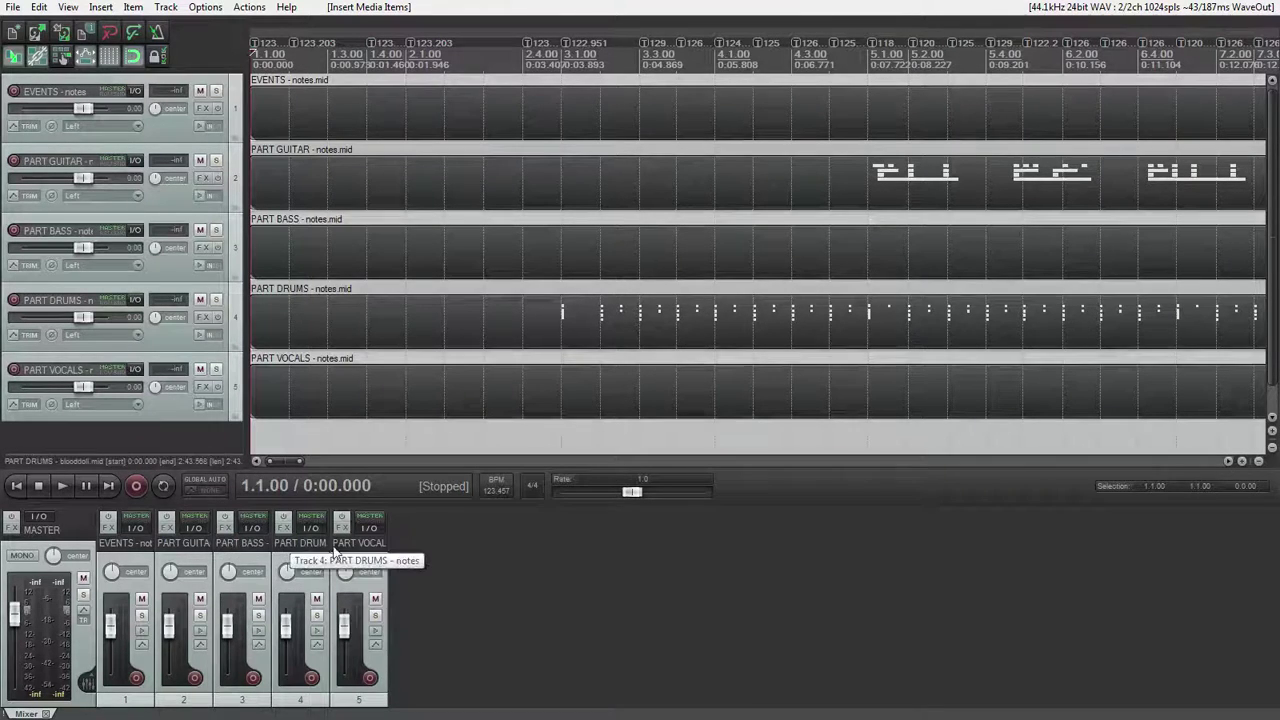
pyautogui.click(133, 585)
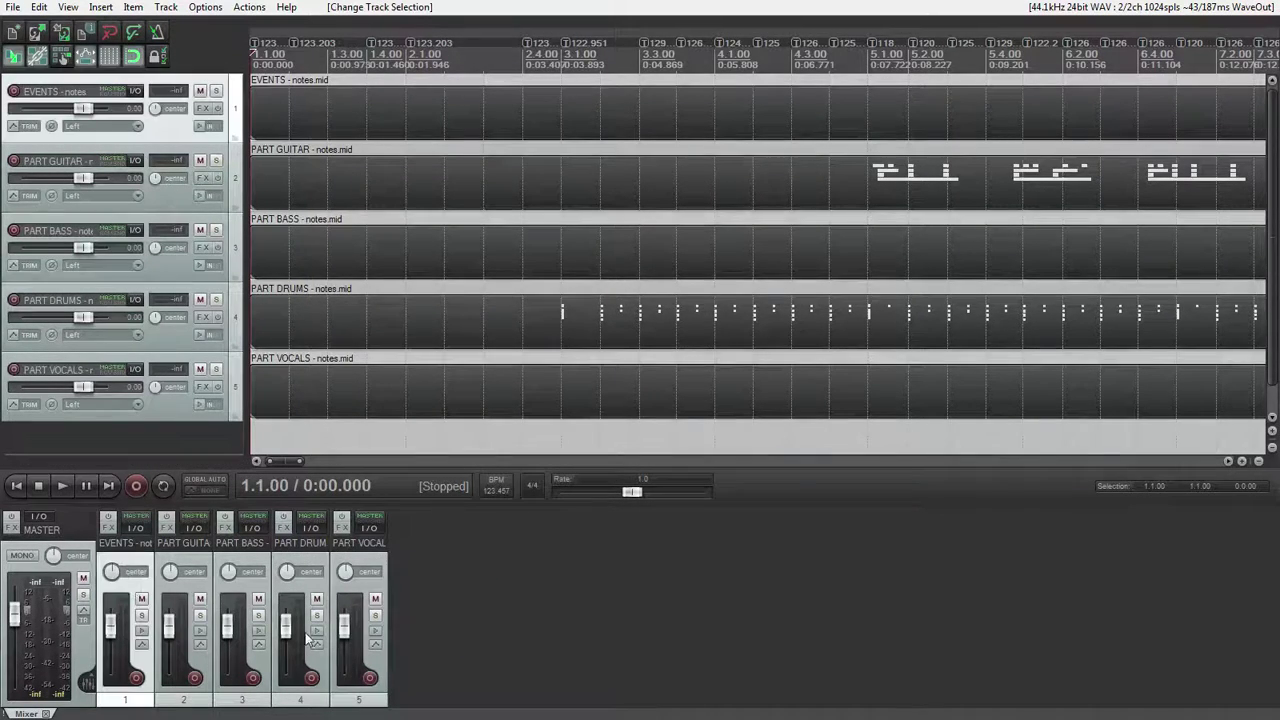
pyautogui.keyDown('shift'); pyautogui.click(346, 583); pyautogui.keyUp('shift')
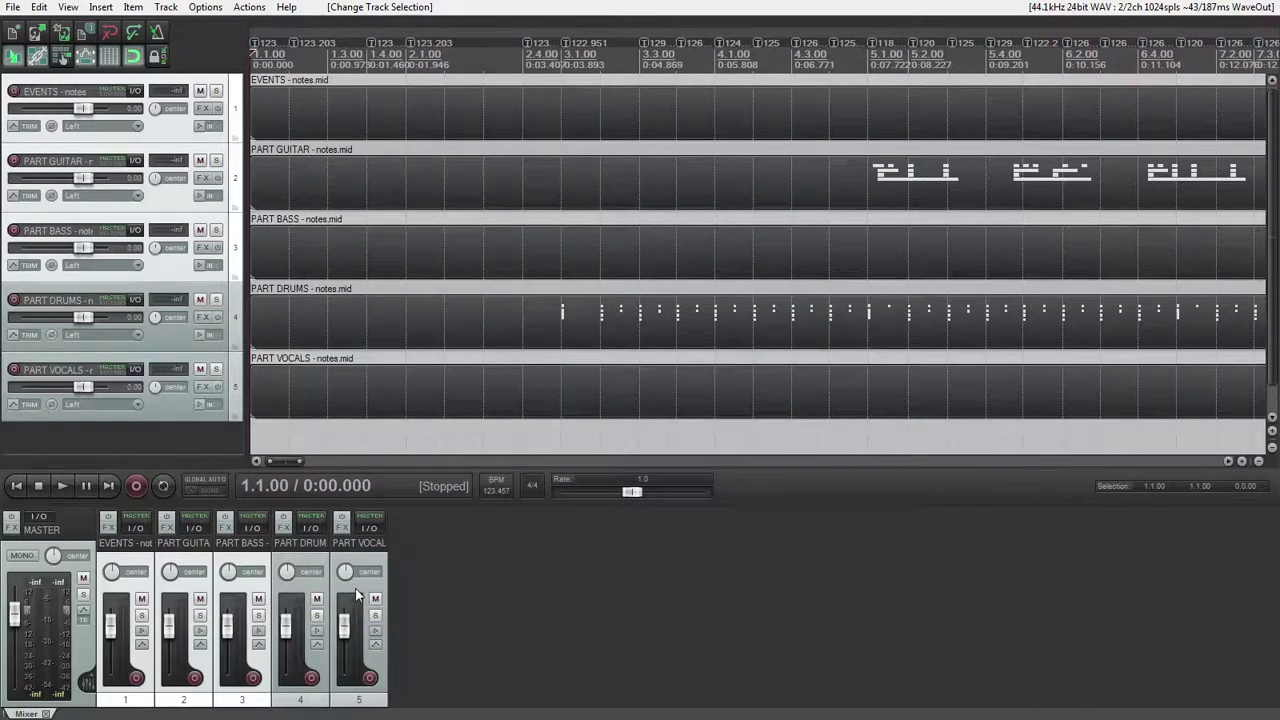
pyautogui.press('Delete')
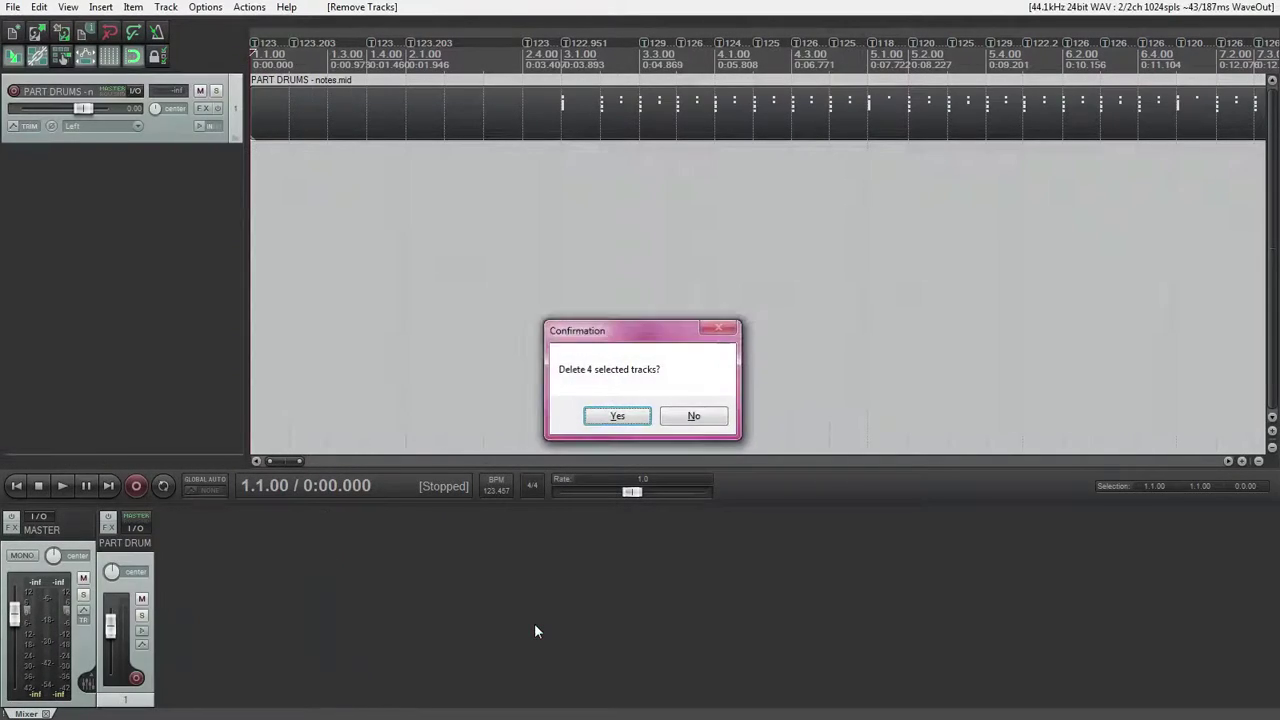
pyautogui.press('Return')
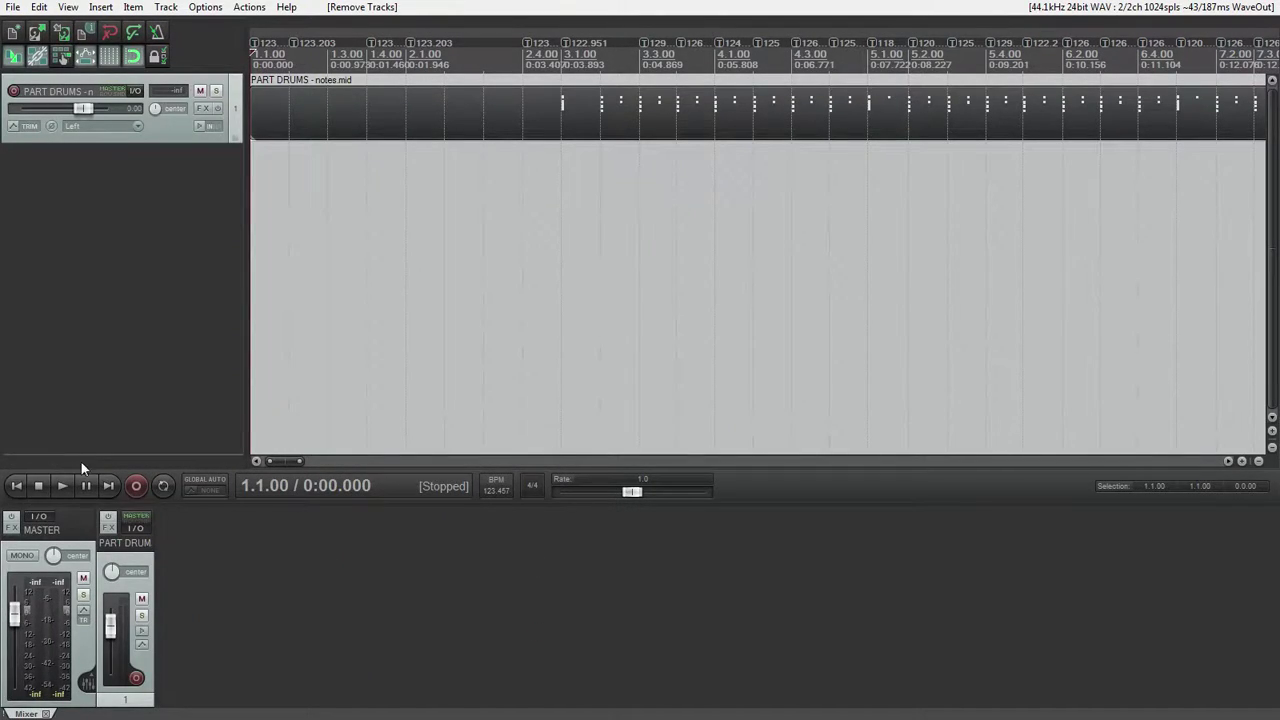
# - Open the PART DRUMS take in the MIDI editor and delete the pitch-116 notes
pyautogui.doubleClick(342, 117)
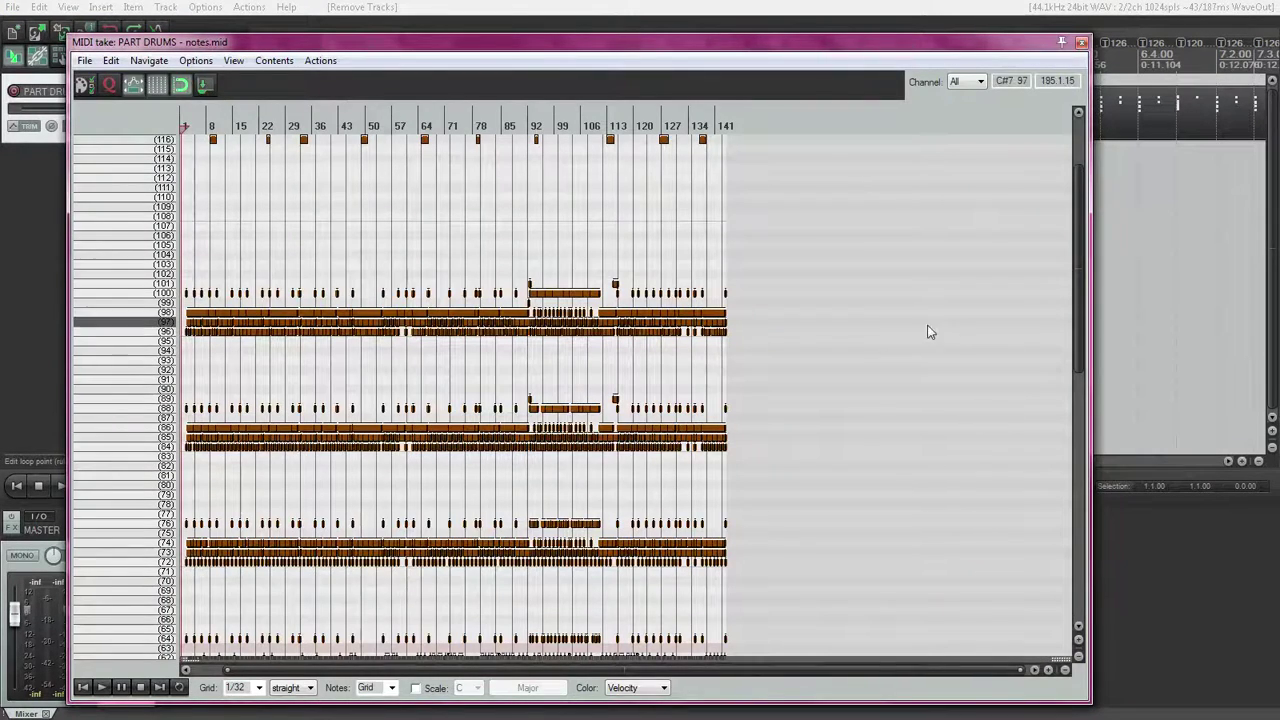
pyautogui.moveTo(1081, 232); pyautogui.dragTo(1052, 201)
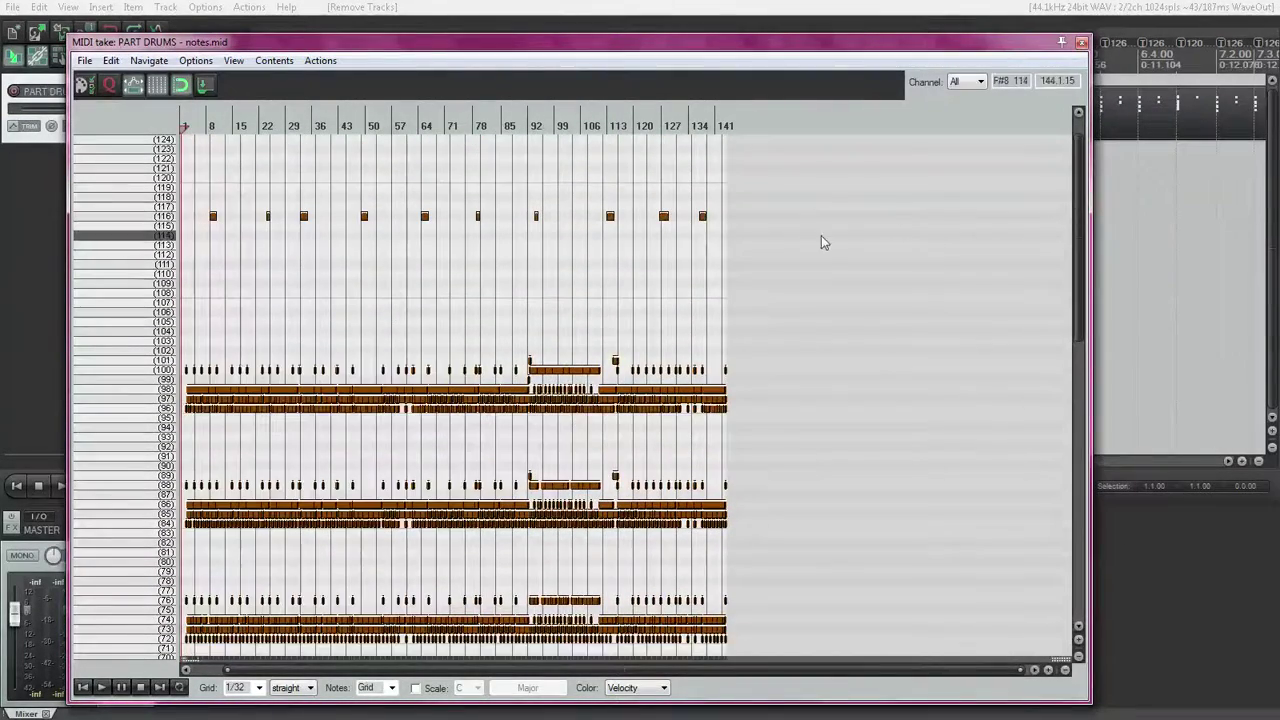
pyautogui.click(160, 366)
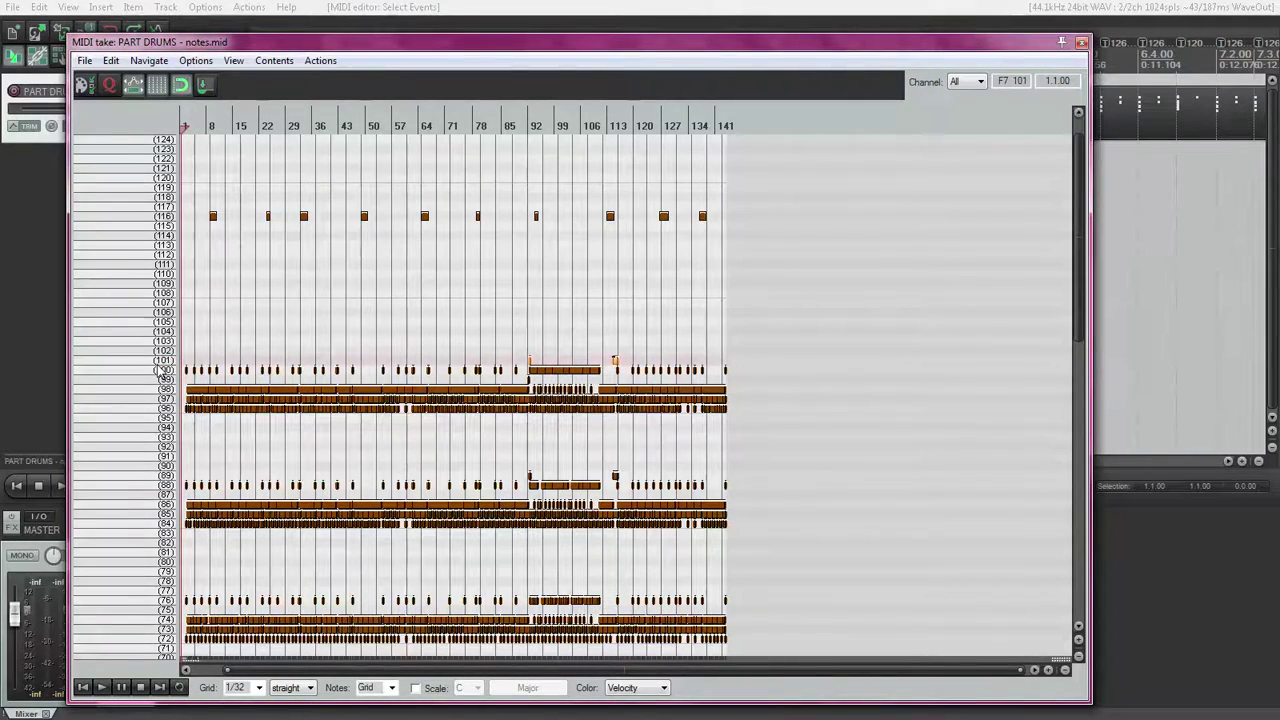
pyautogui.click(148, 427)
pyautogui.click(153, 419)
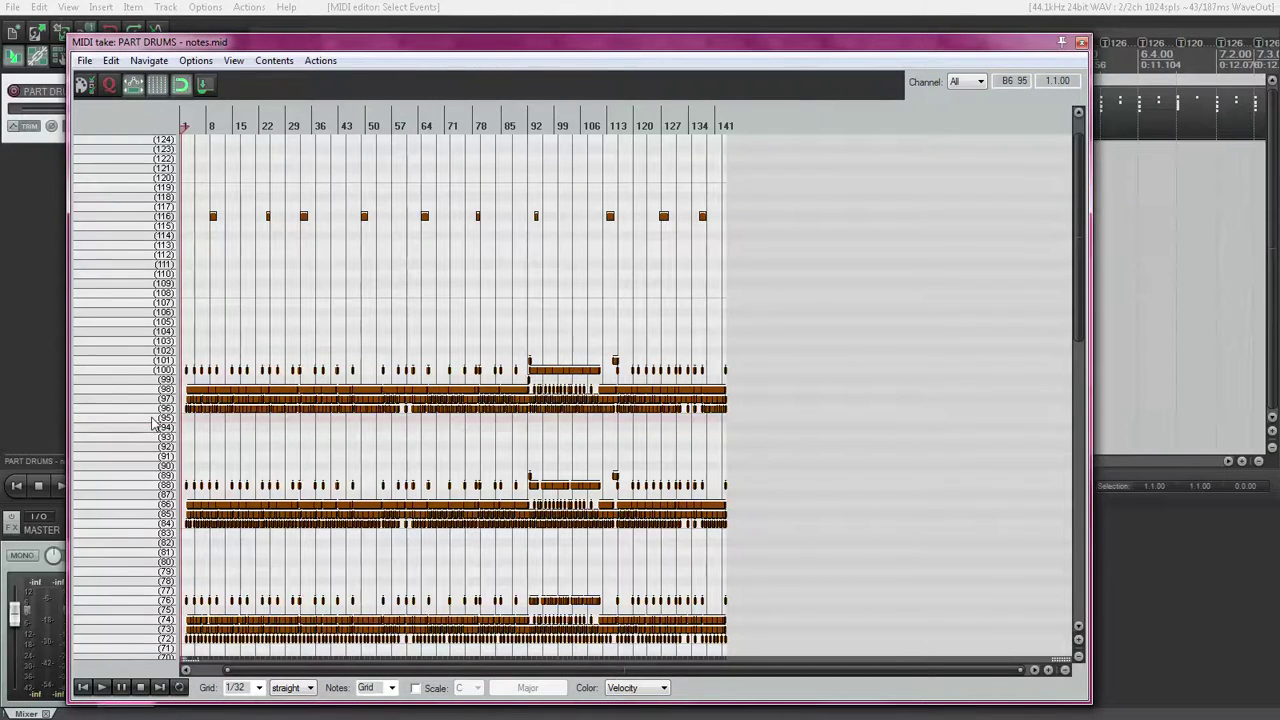
pyautogui.click(162, 217)
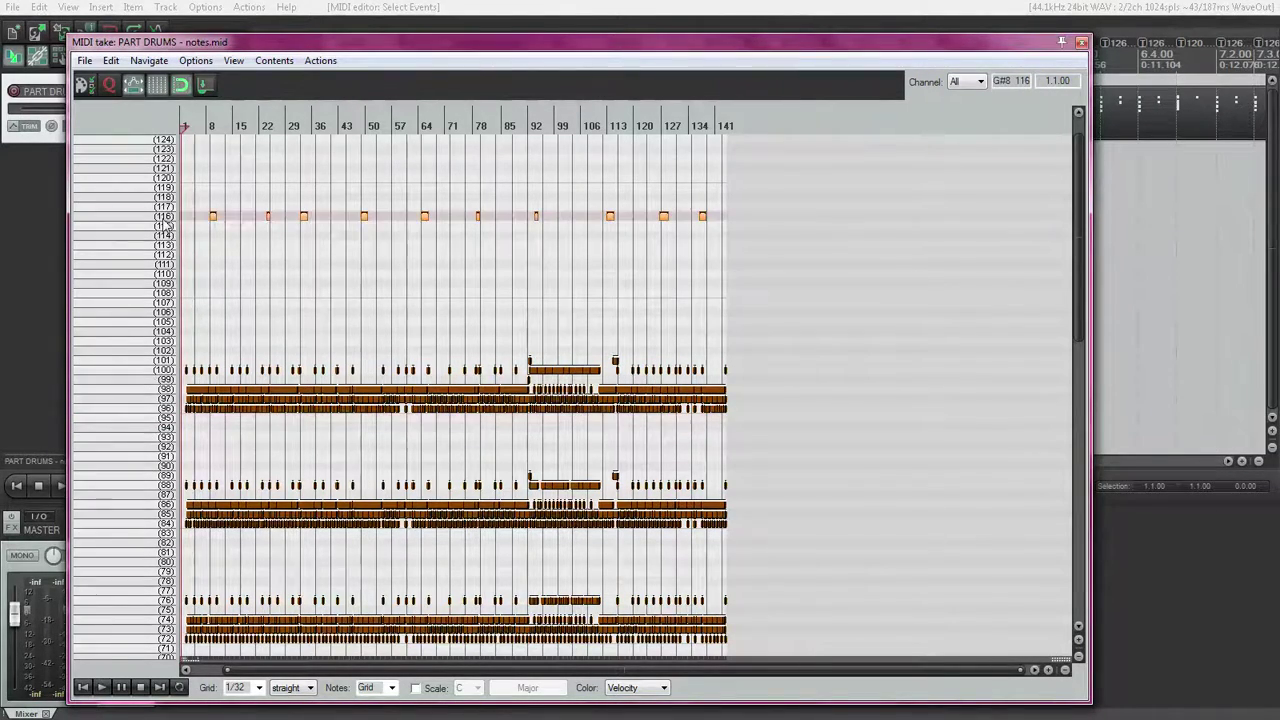
pyautogui.press('Delete')
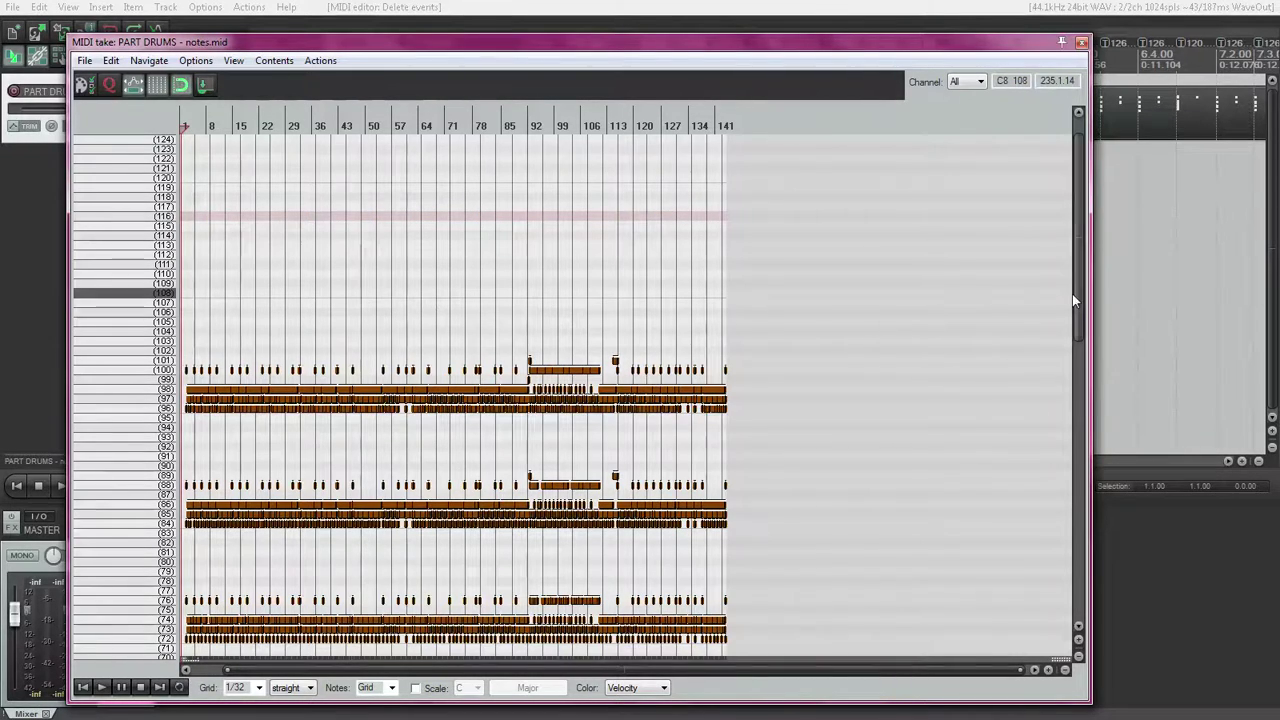
# - Delete the note rows on pitches 88 and 86, and from 76 downward
pyautogui.moveTo(1077, 294); pyautogui.dragTo(1083, 368)
pyautogui.click(160, 375)
pyautogui.press('Delete')
pyautogui.click(160, 408)
pyautogui.press('Delete')
pyautogui.click(157, 399)
pyautogui.press('Delete')
pyautogui.click(157, 392)
pyautogui.press('Delete')
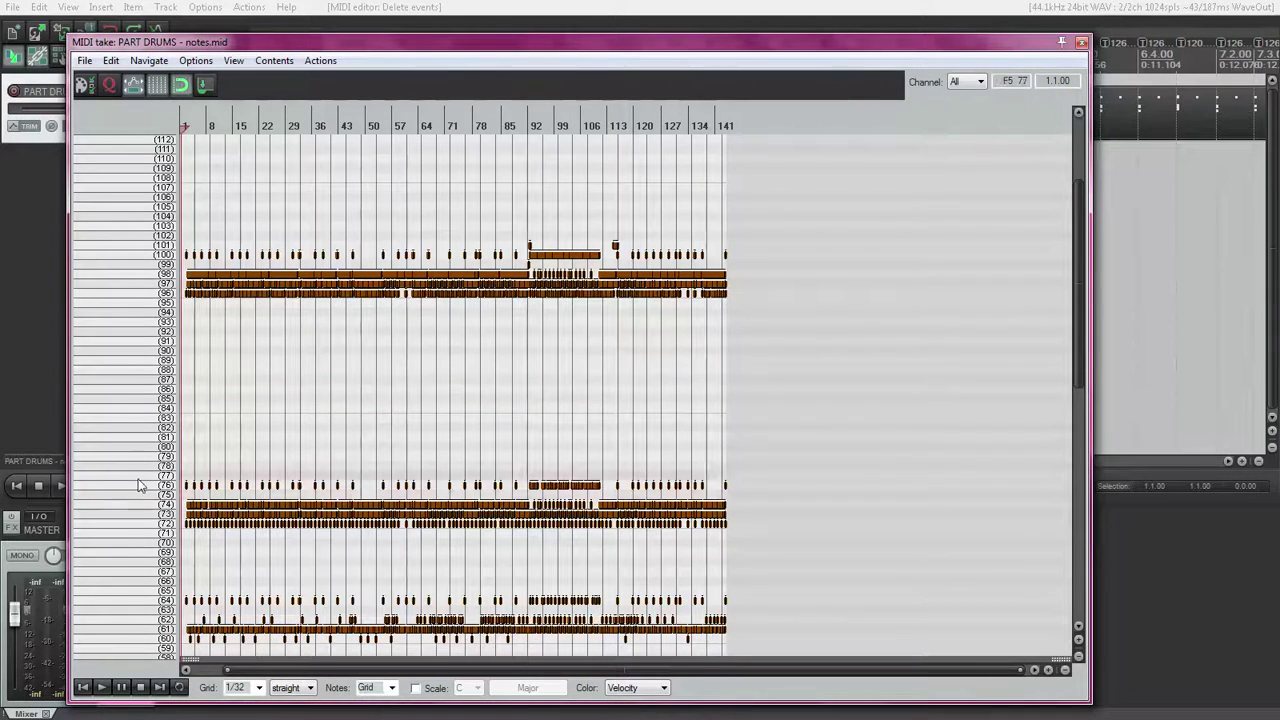
pyautogui.click(142, 487)
pyautogui.press('Delete')
pyautogui.click(150, 504)
pyautogui.press('Delete')
pyautogui.click(149, 515)
pyautogui.press('Delete')
pyautogui.click(149, 523)
# - Delete the remaining low note rows on pitches 64 and 62
pyautogui.press('Delete')
pyautogui.moveTo(1077, 375); pyautogui.dragTo(1066, 451)
pyautogui.click(160, 408)
pyautogui.press('Delete')
pyautogui.click(158, 428)
pyautogui.press('Delete')
pyautogui.press('Delete')
pyautogui.click(160, 447)
pyautogui.press('Delete')
pyautogui.scroll(10, 1036, 621)
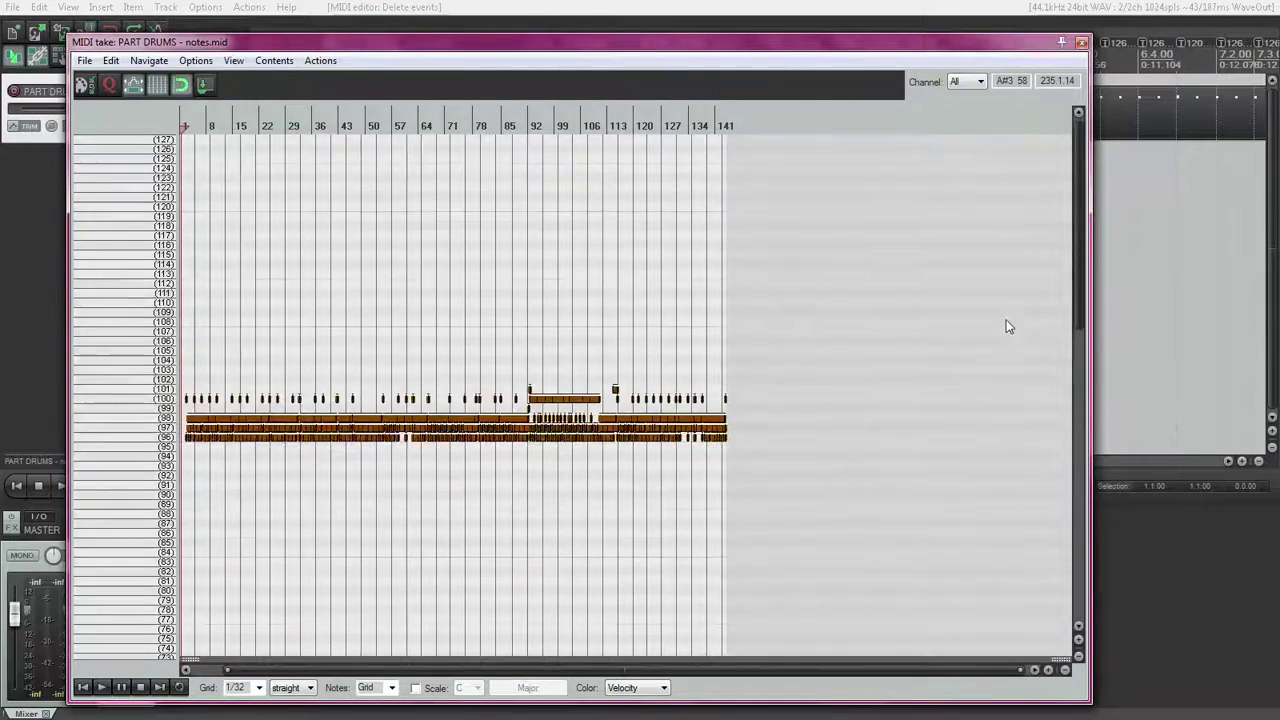
# - Select every pitch-101 (F7) drum note and open Note properties for them
pyautogui.scroll(3, 385, 497)
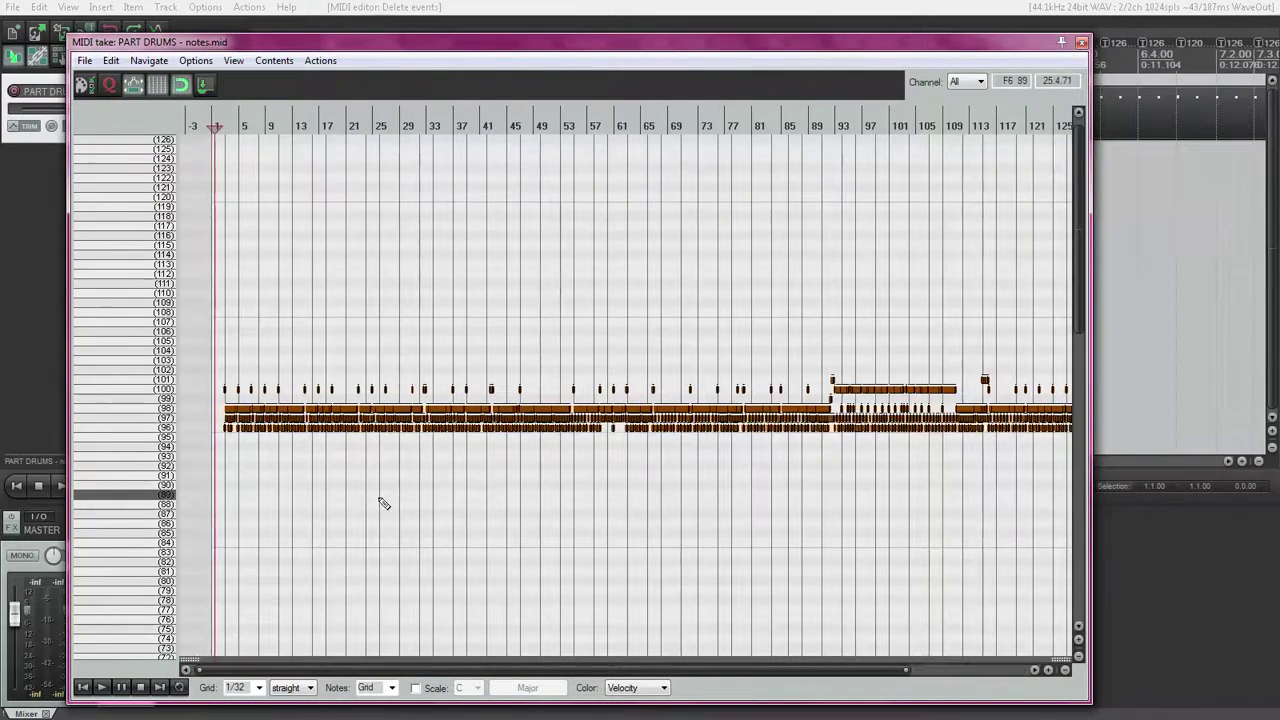
pyautogui.click(160, 380)
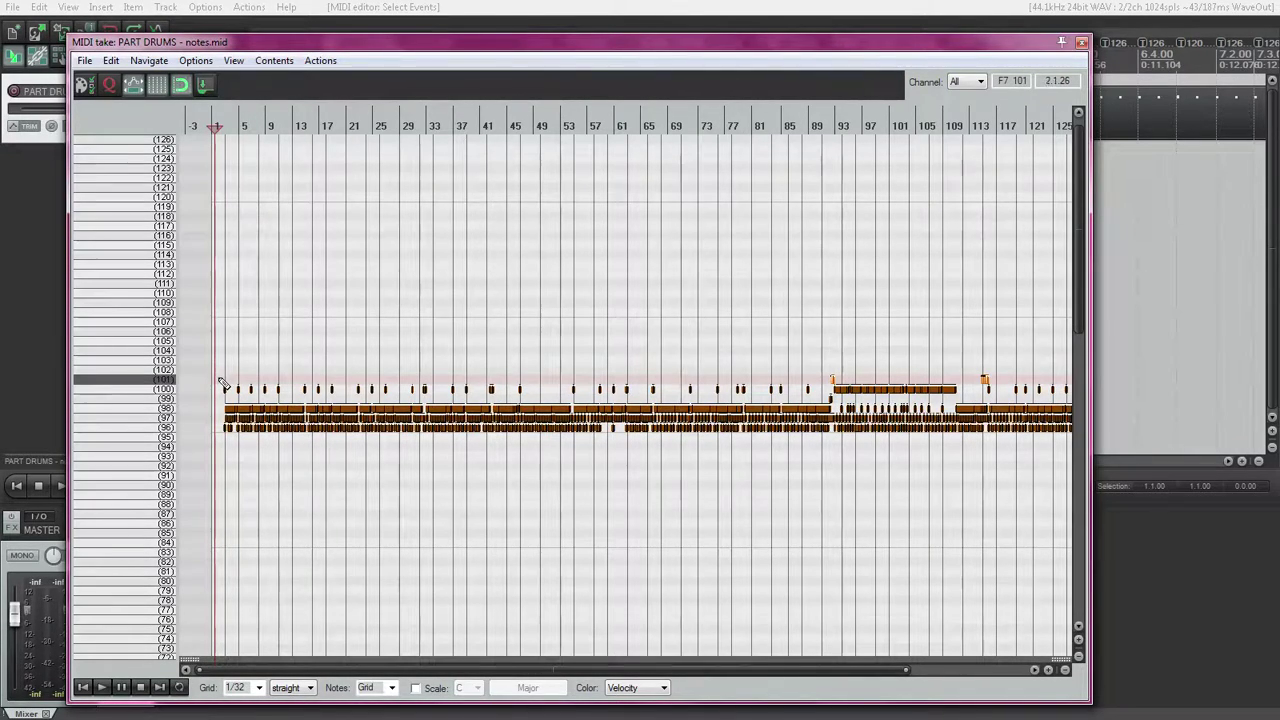
pyautogui.rightClick(220, 385)
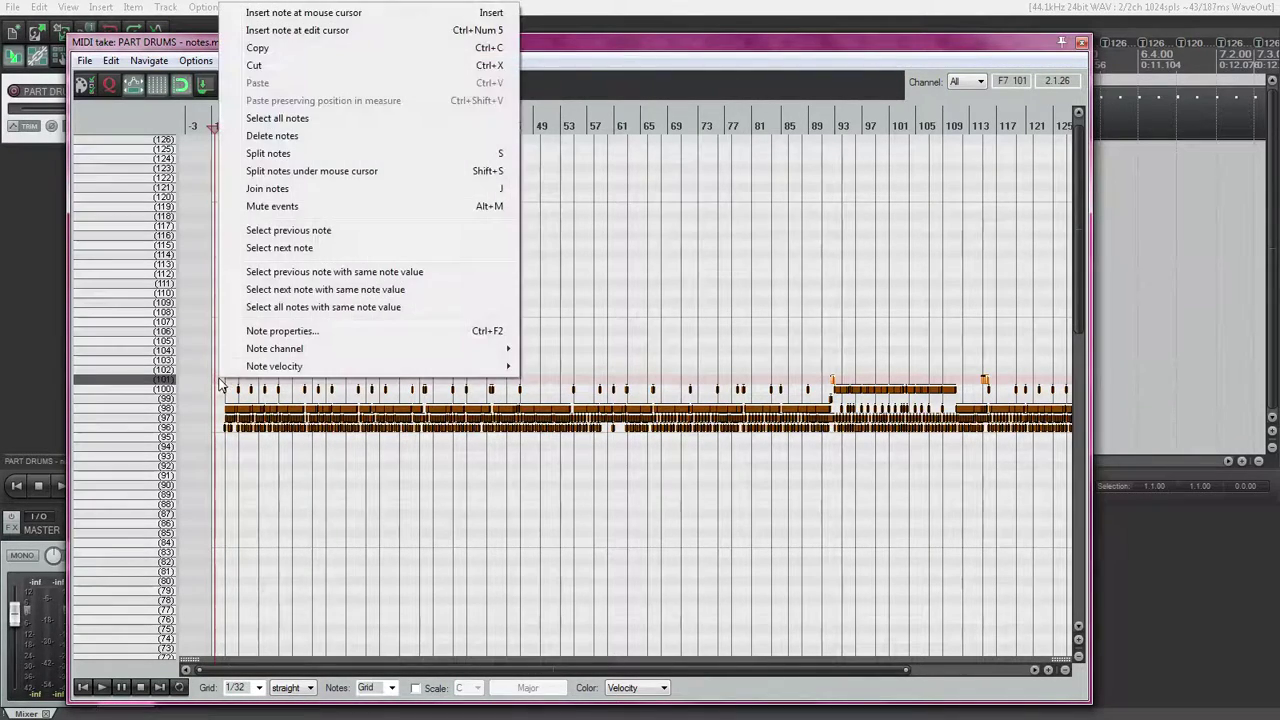
pyautogui.click(268, 331)
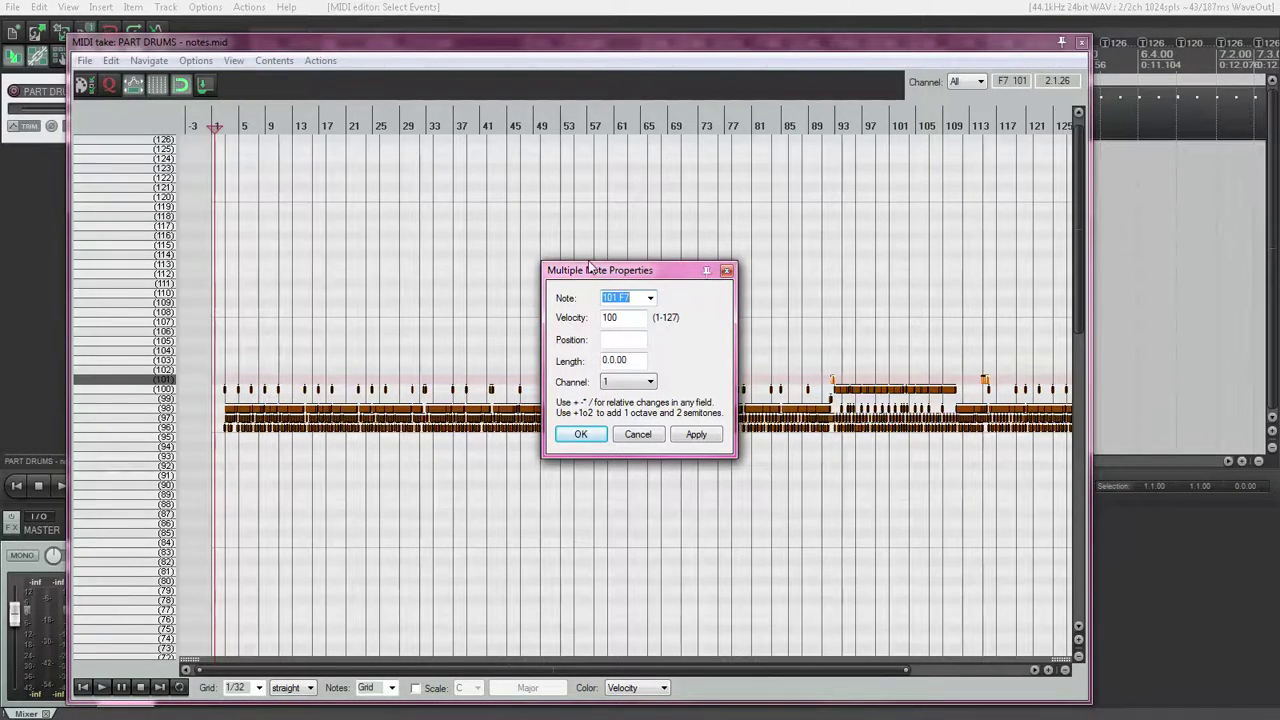
pyautogui.moveTo(602, 268); pyautogui.dragTo(826, 139)
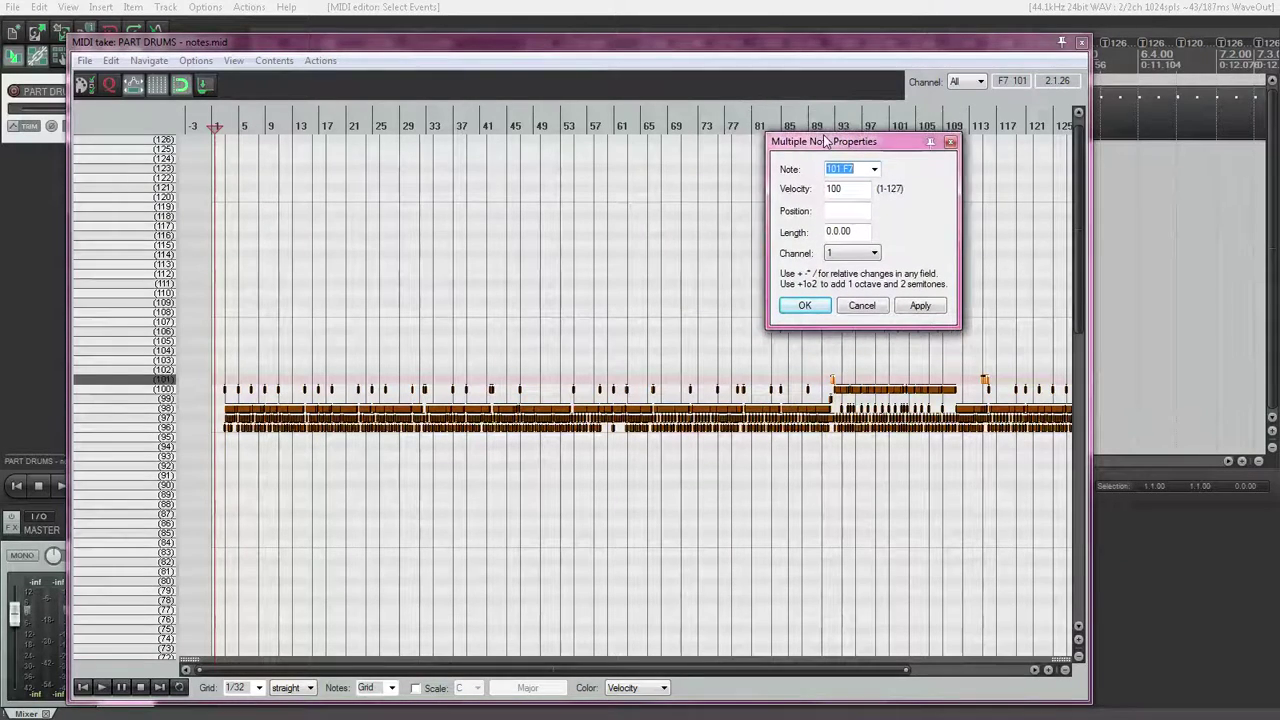
pyautogui.click(172, 397)
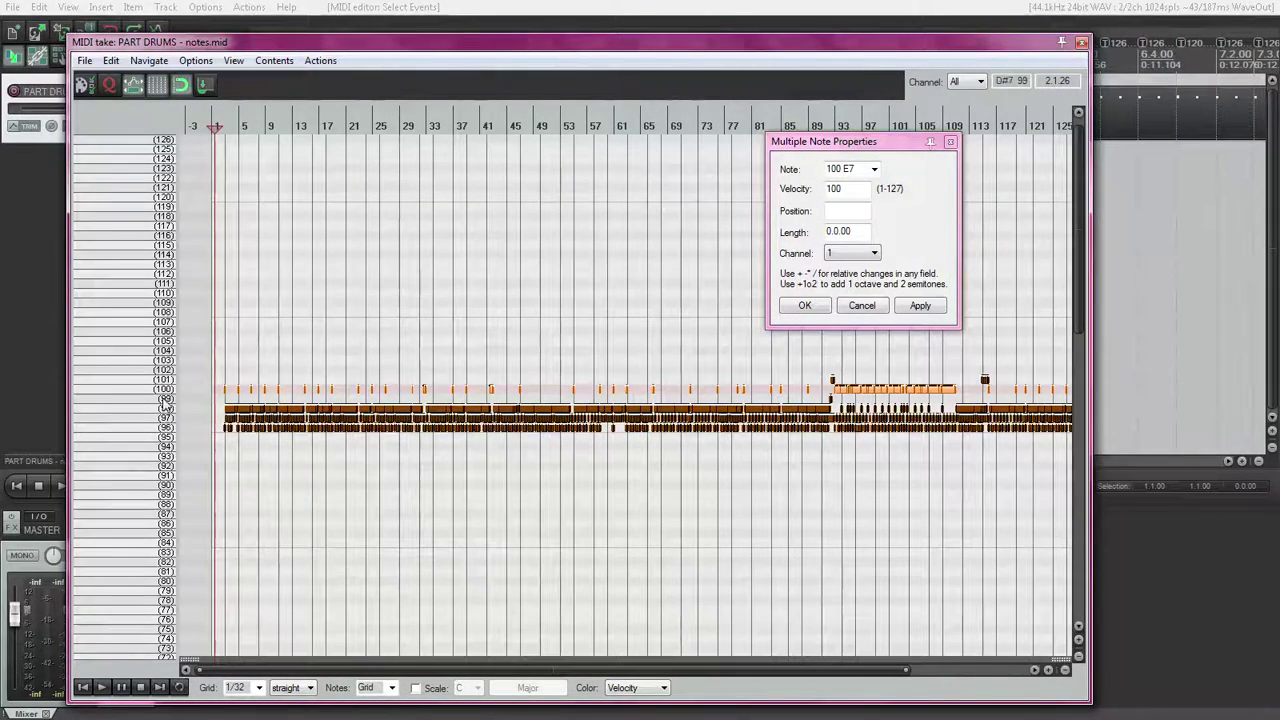
pyautogui.press('Down')
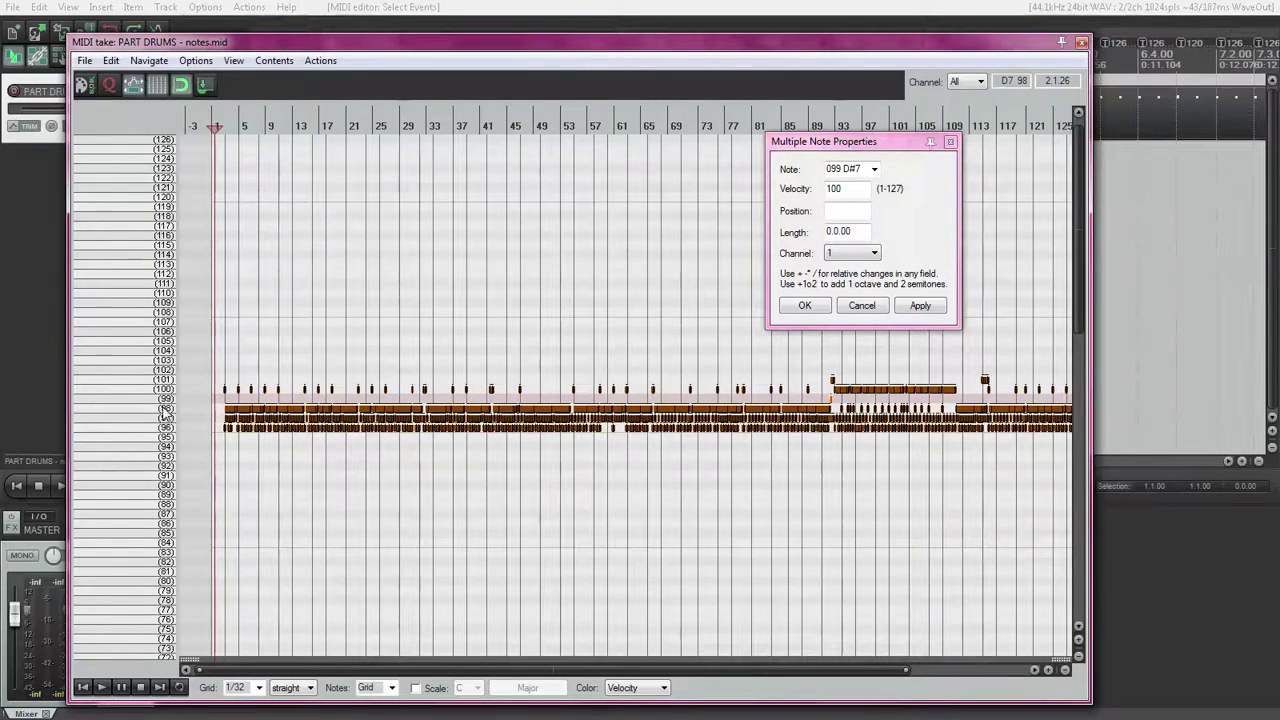
pyautogui.press('Down')
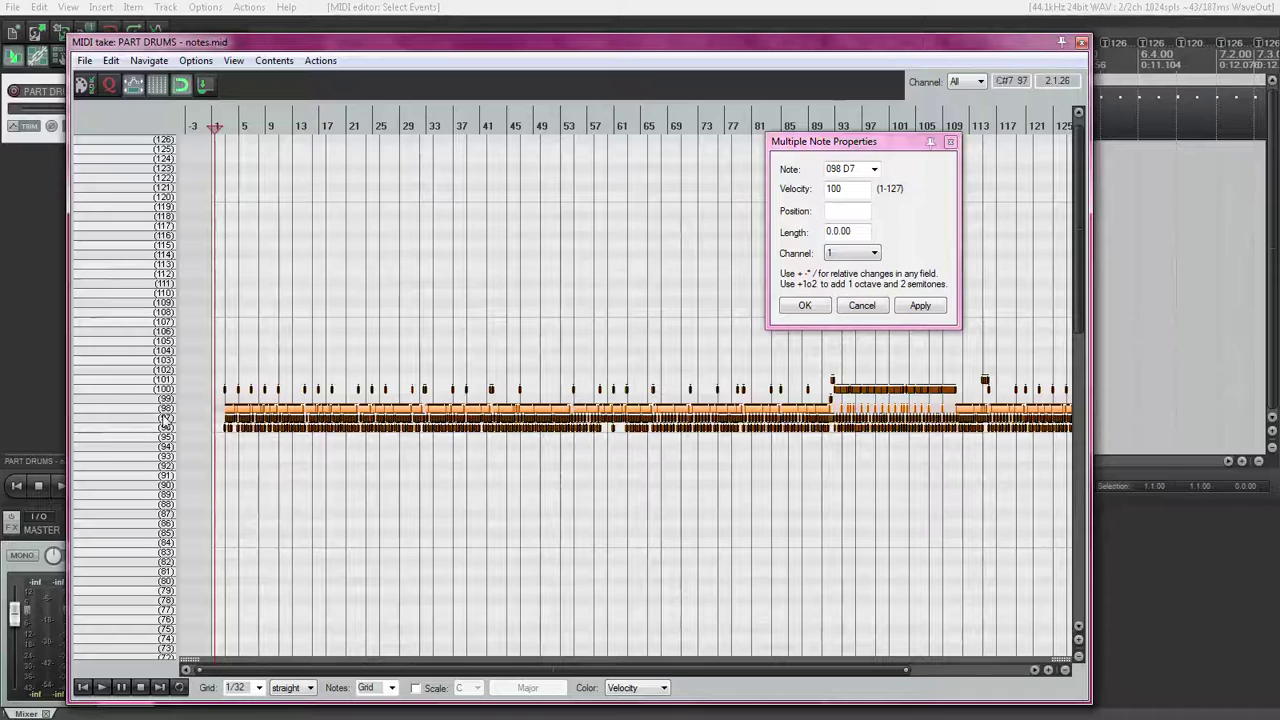
pyautogui.press('Down')
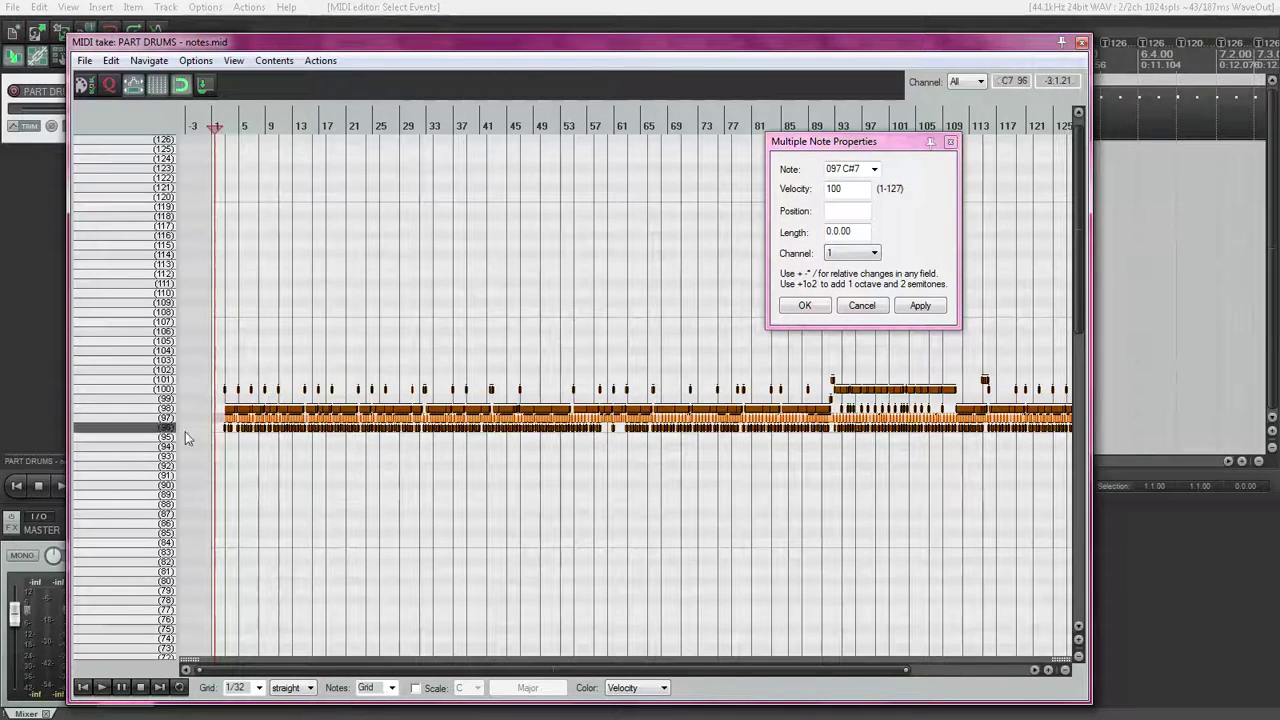
pyautogui.press('Down')
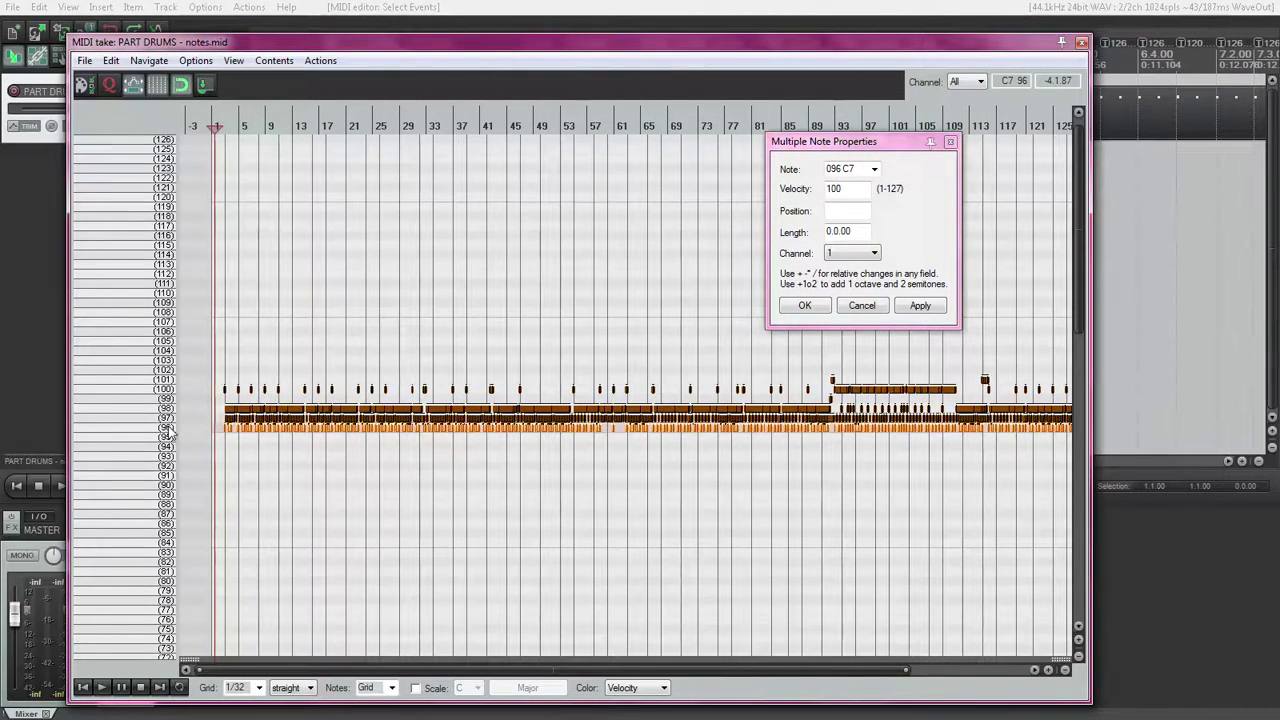
pyautogui.press('Escape')
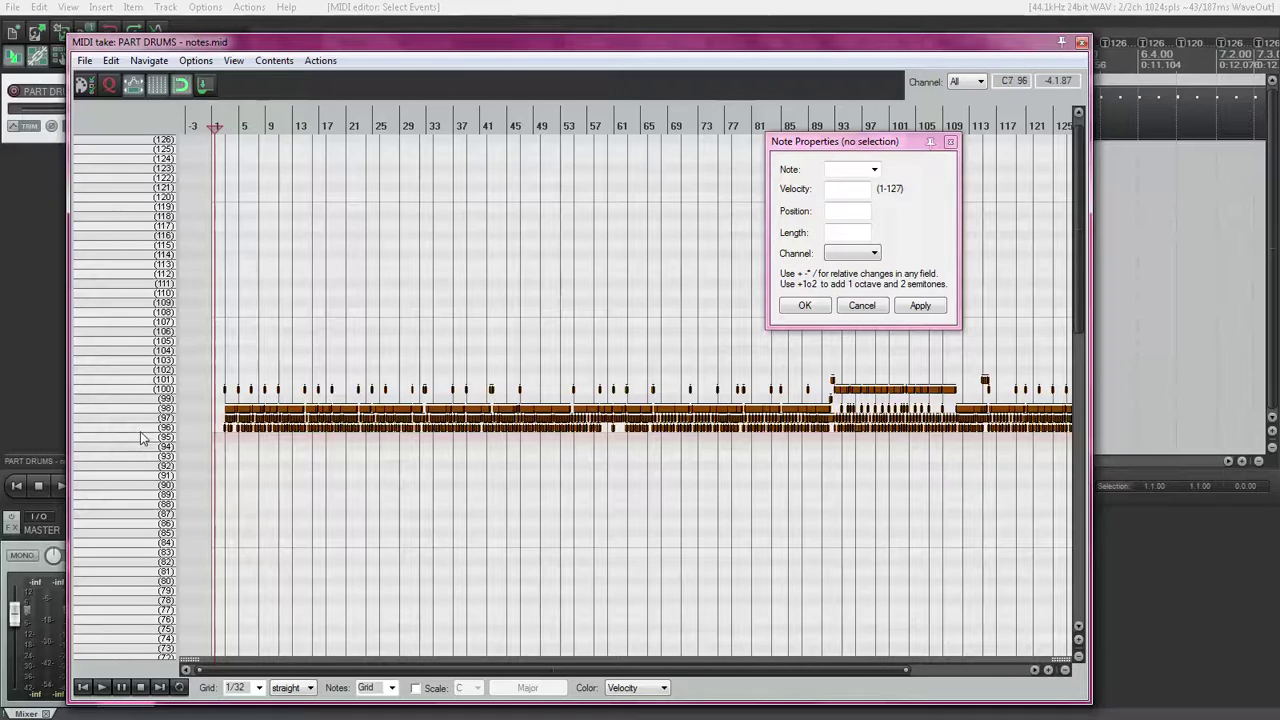
# - Move pitch-101 notes to 41, and pitch-100 and pitch-99 notes to 45
pyautogui.click(172, 381)
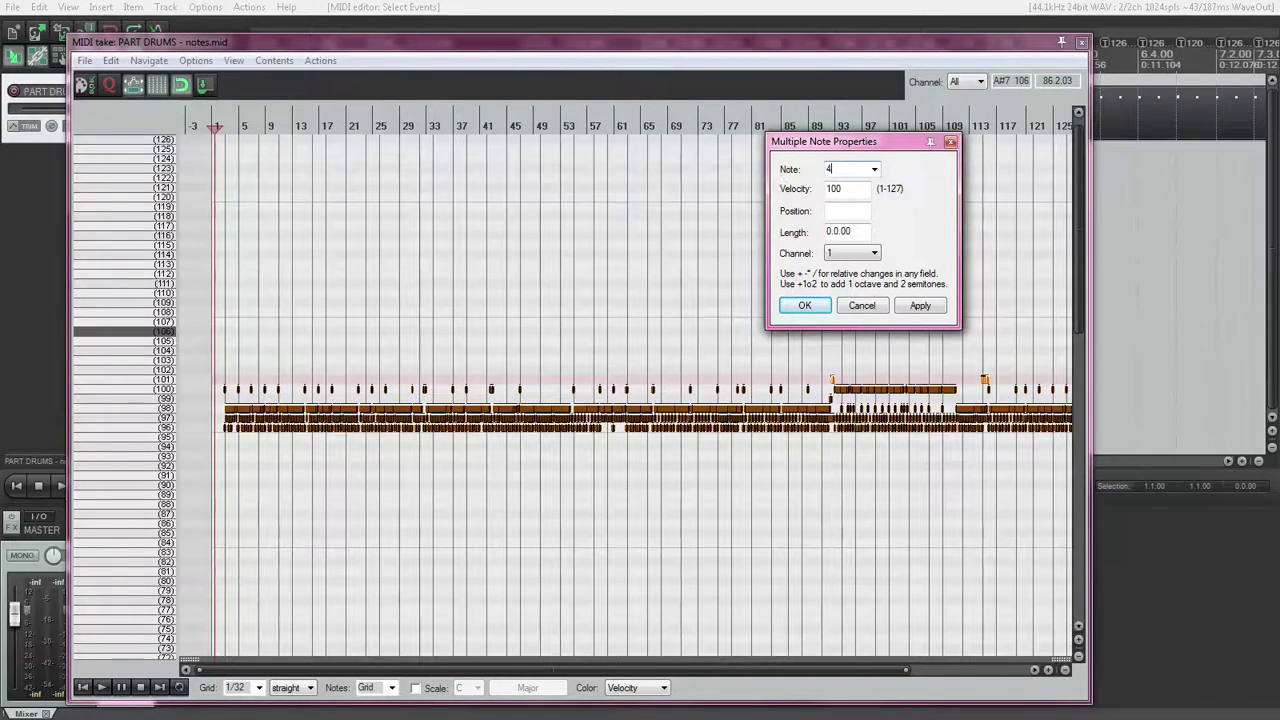
pyautogui.click(920, 305)
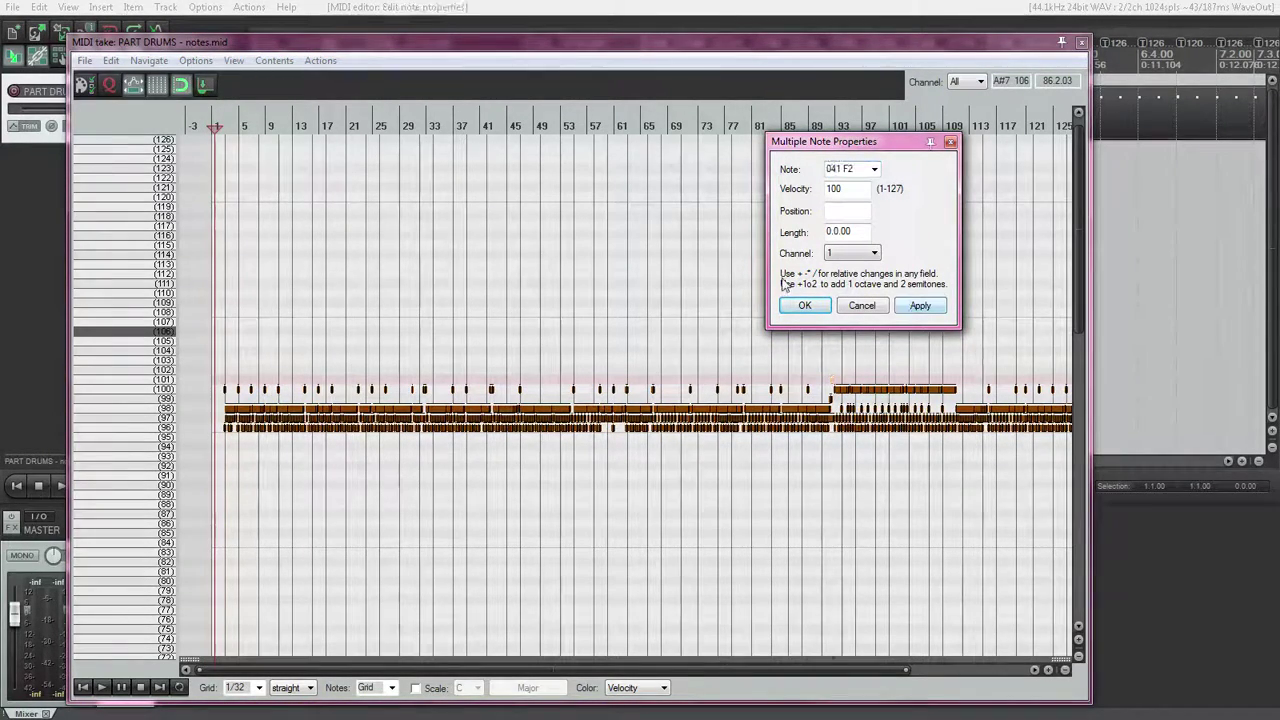
pyautogui.click(165, 390)
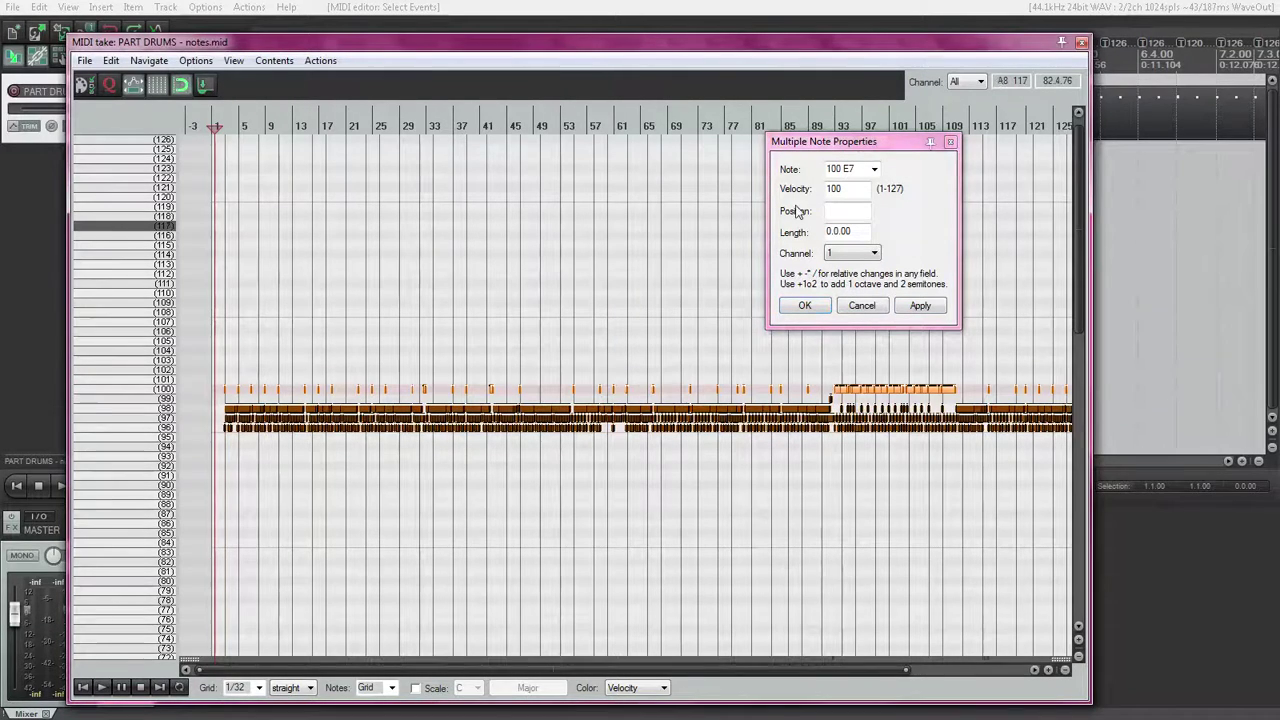
pyautogui.click(836, 170)
pyautogui.write('4')
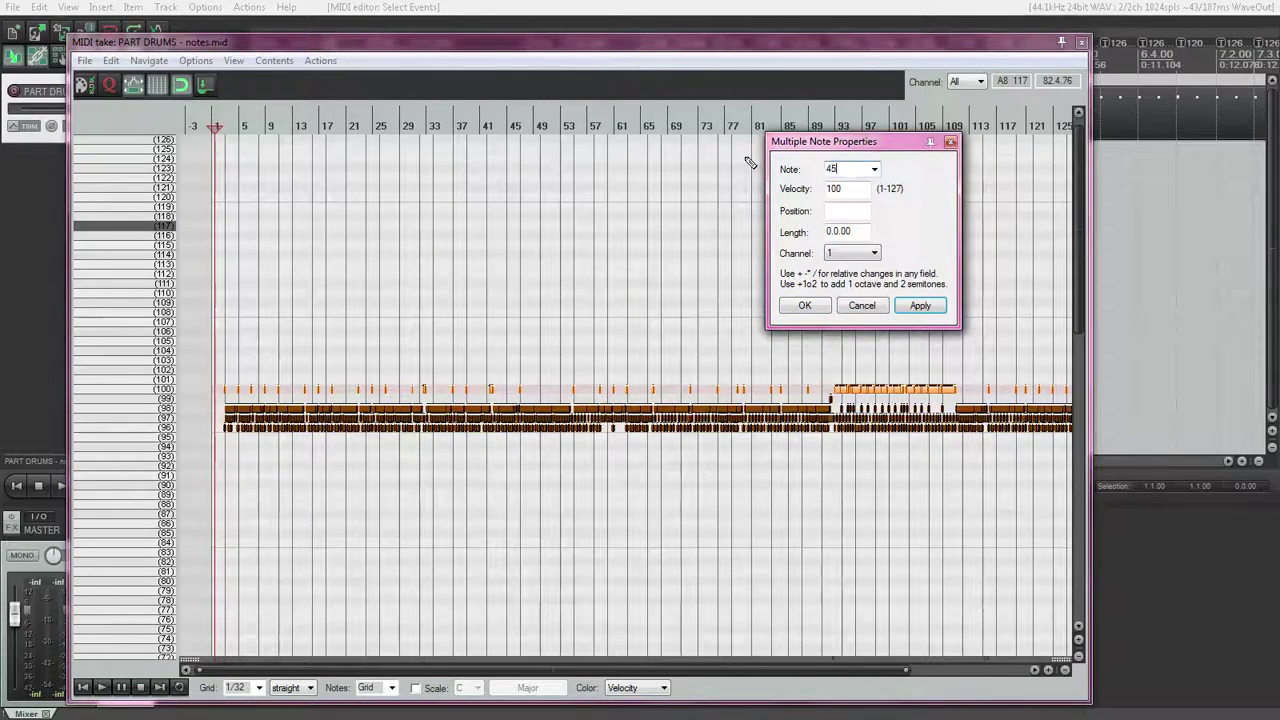
pyautogui.write('5')
pyautogui.click(918, 305)
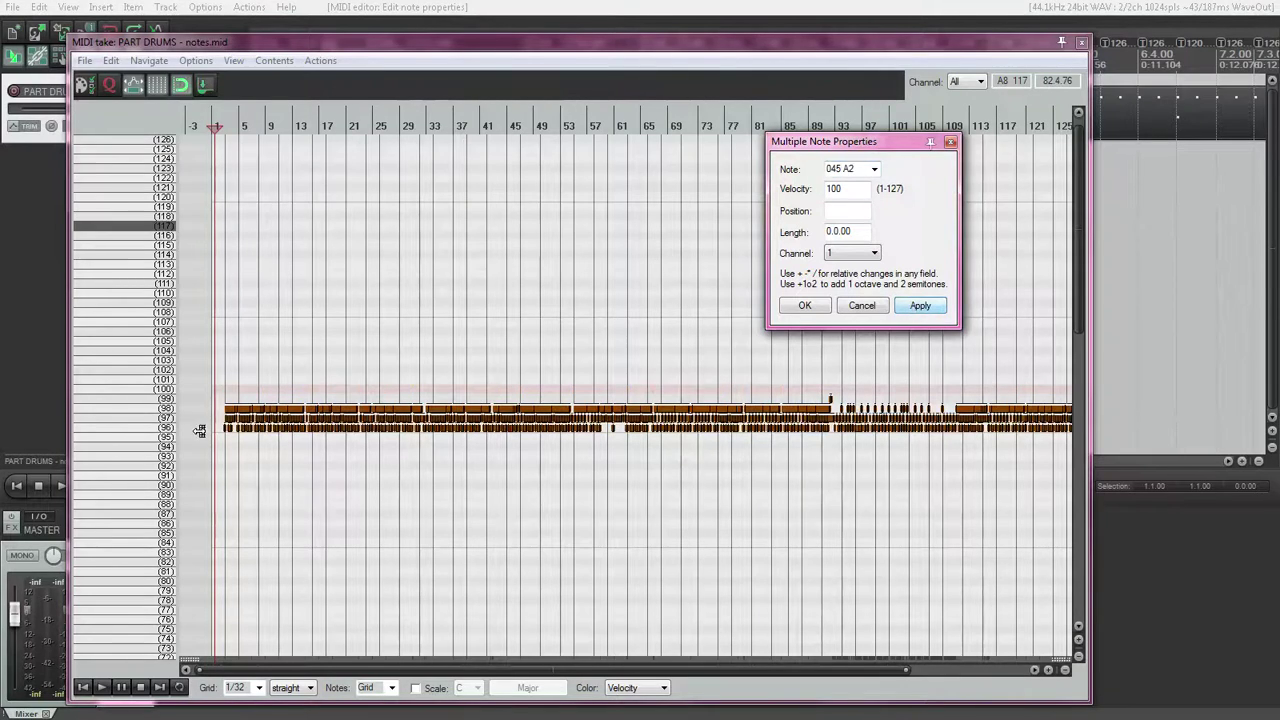
pyautogui.click(162, 399)
pyautogui.click(832, 168)
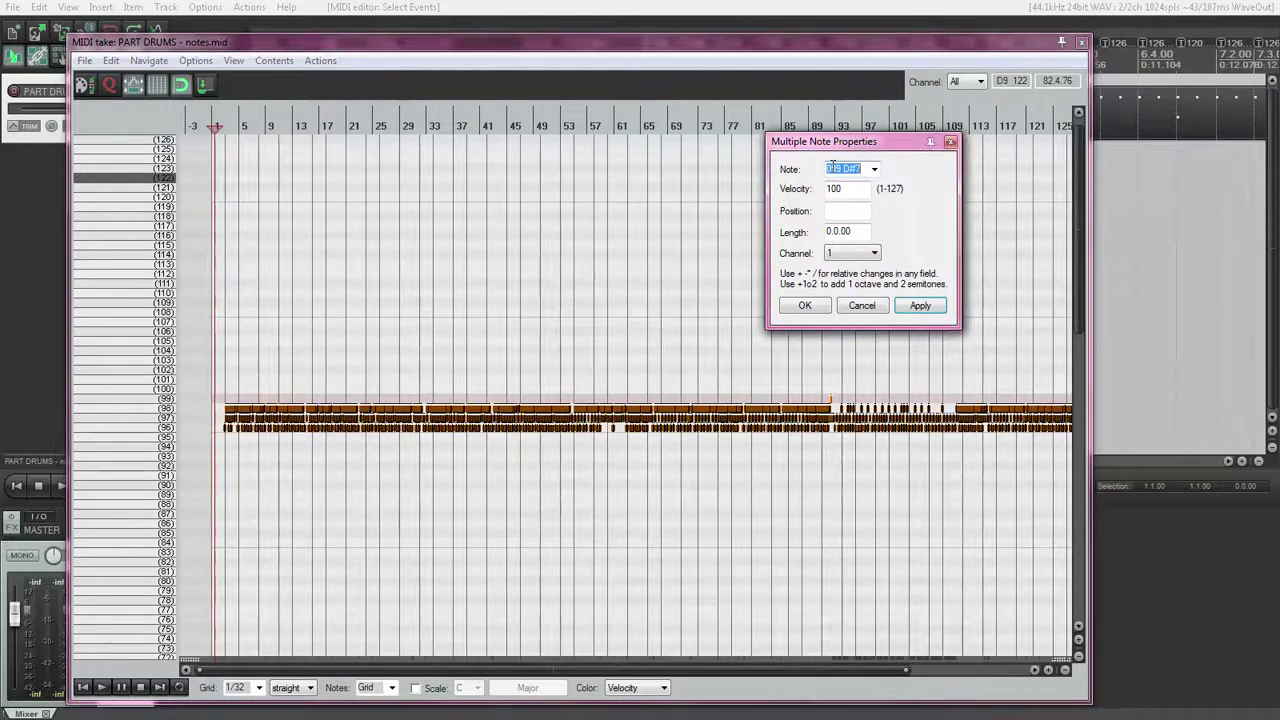
pyautogui.write('45')
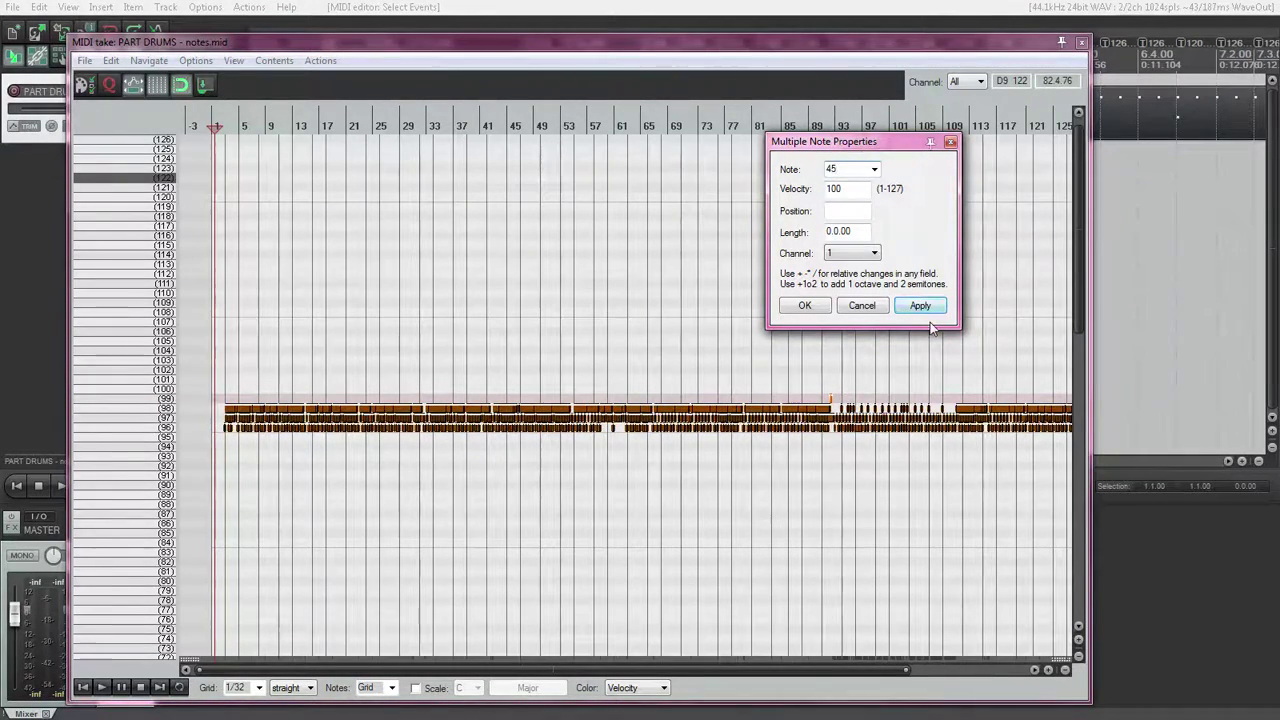
pyautogui.click(920, 305)
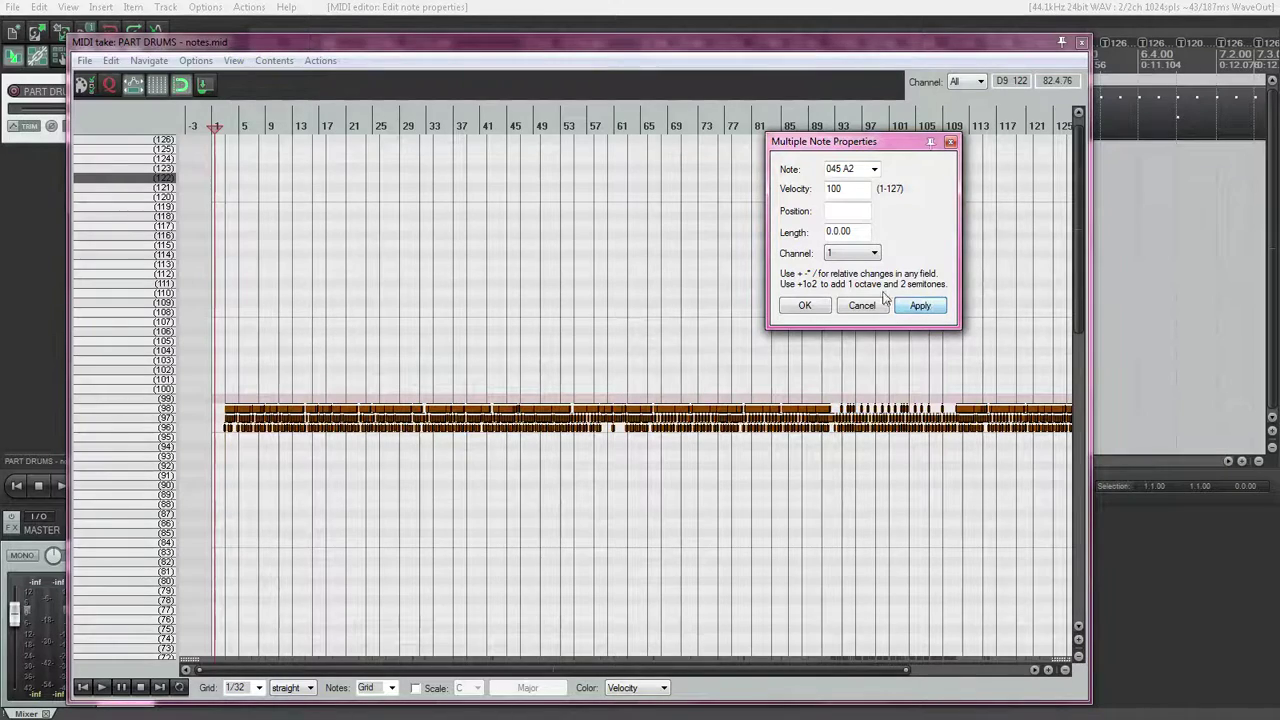
# - Move pitch-98 notes to 48, pitch-97 to 38, and pitch-96 to 33
pyautogui.click(162, 409)
pyautogui.click(800, 203)
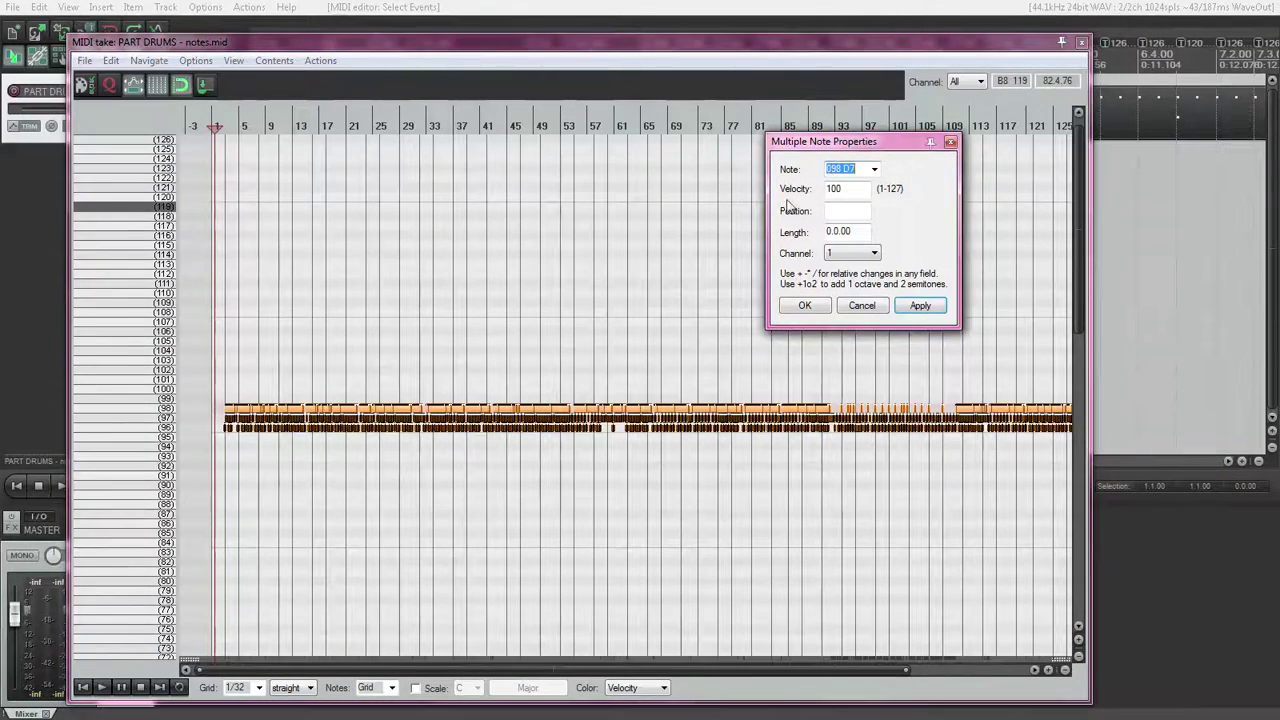
pyautogui.write('48')
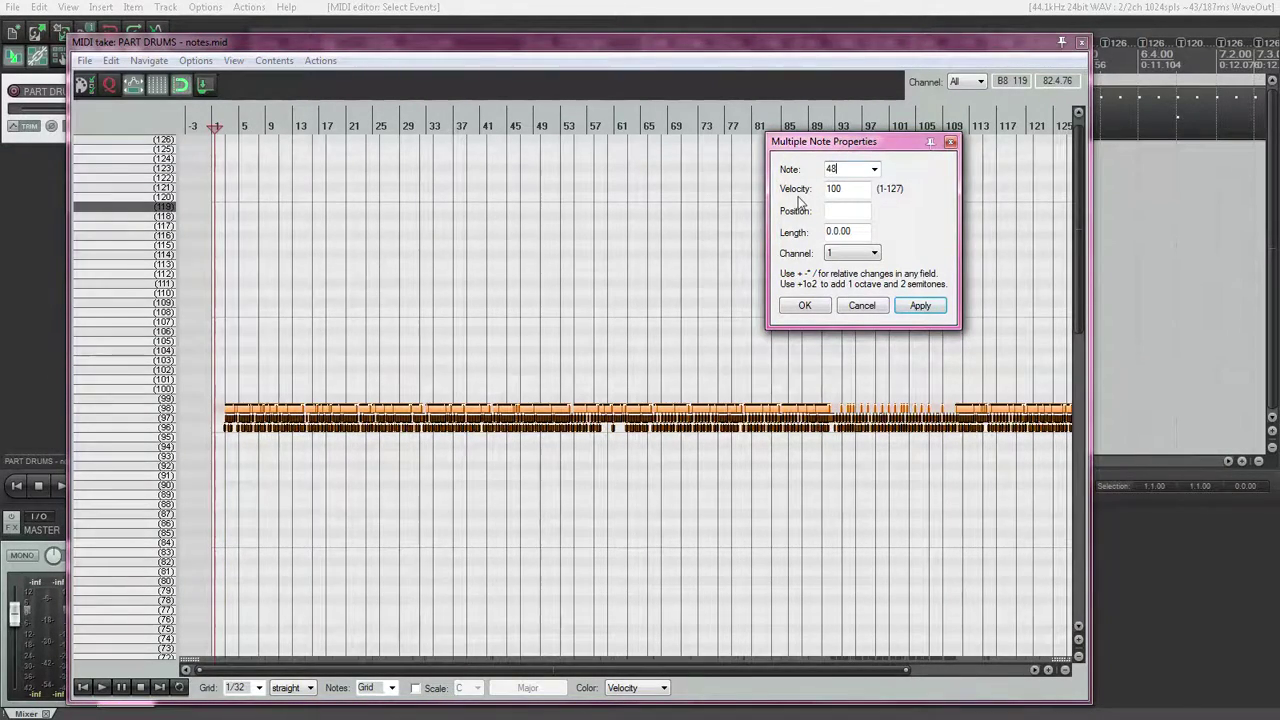
pyautogui.click(912, 305)
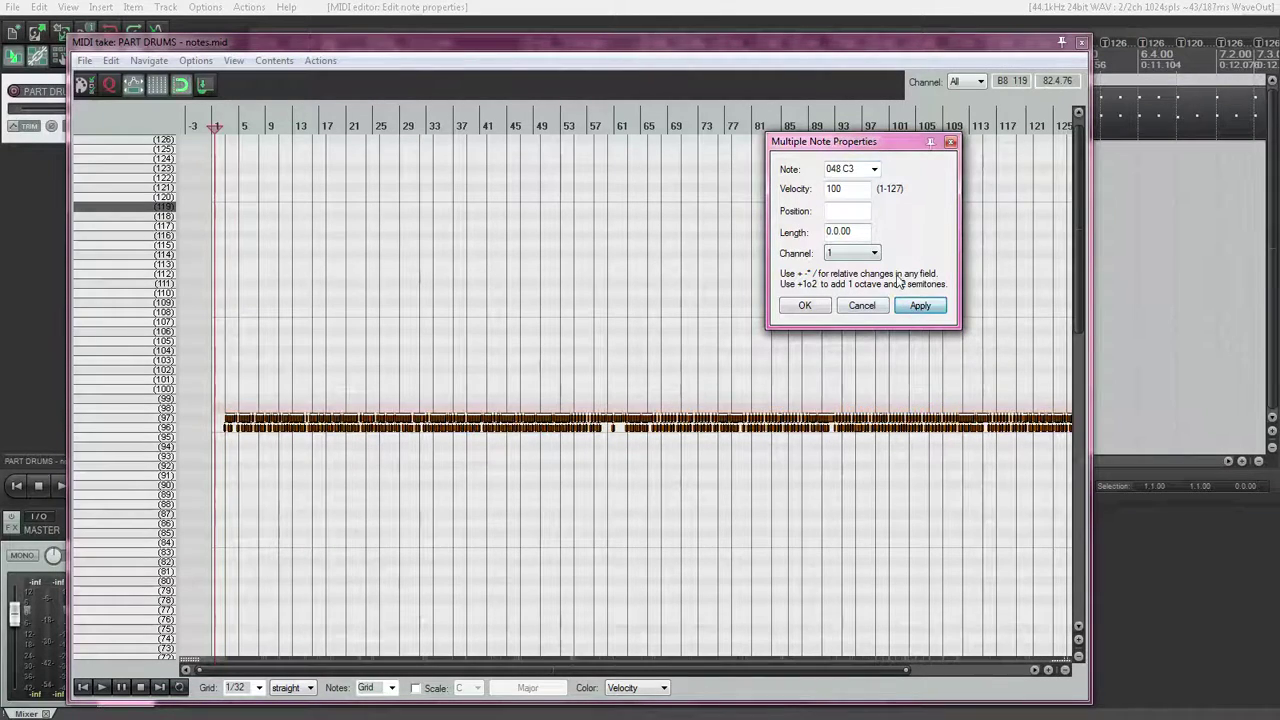
pyautogui.click(157, 420)
pyautogui.click(832, 168)
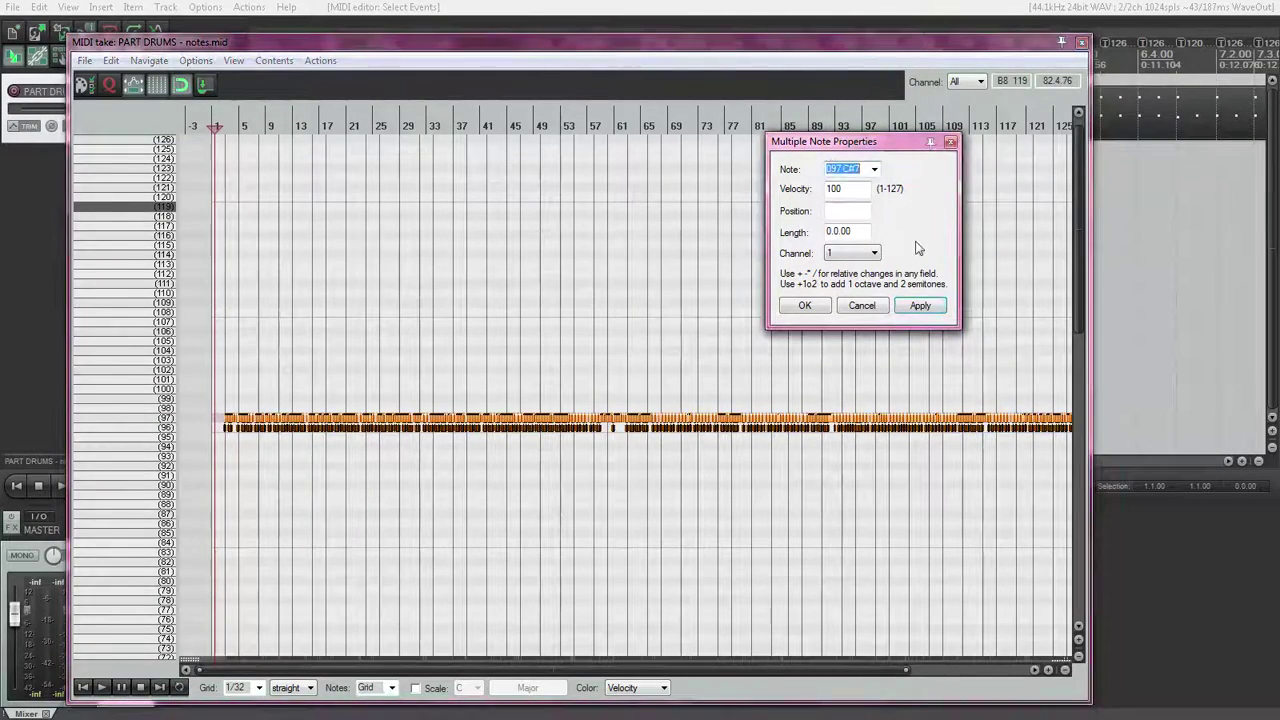
pyautogui.write('38')
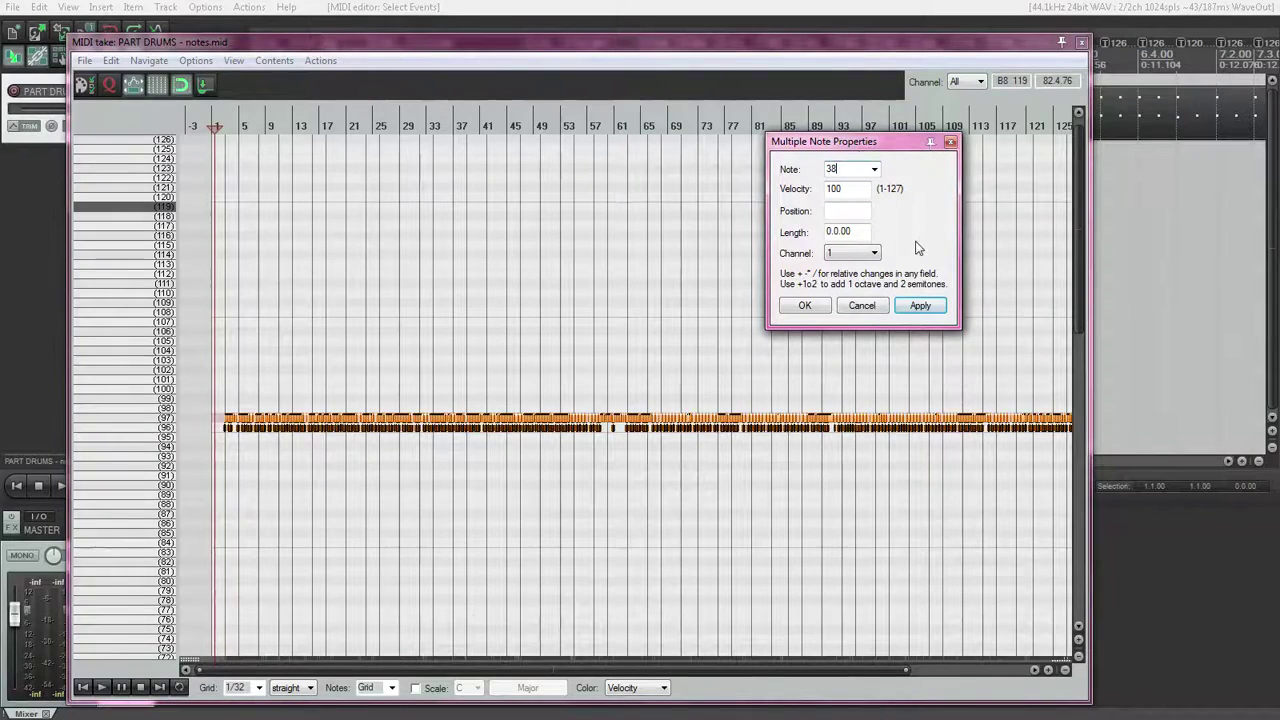
pyautogui.click(922, 309)
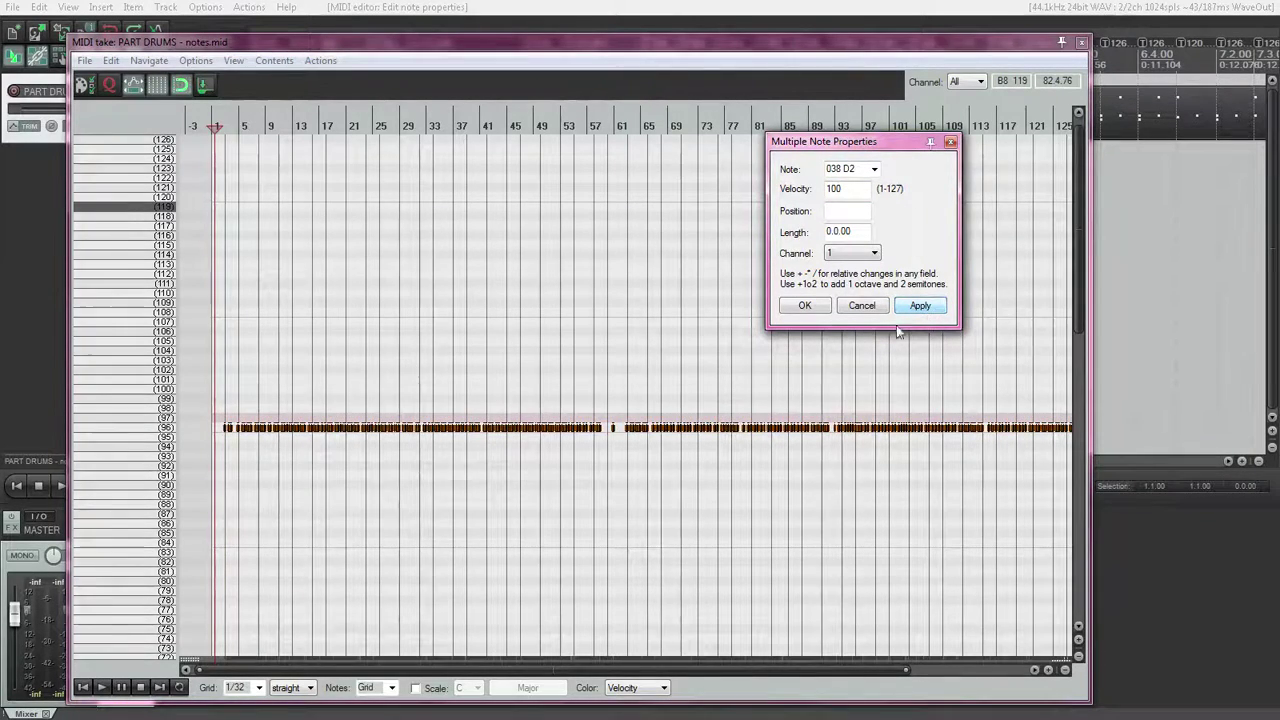
pyautogui.click(167, 430)
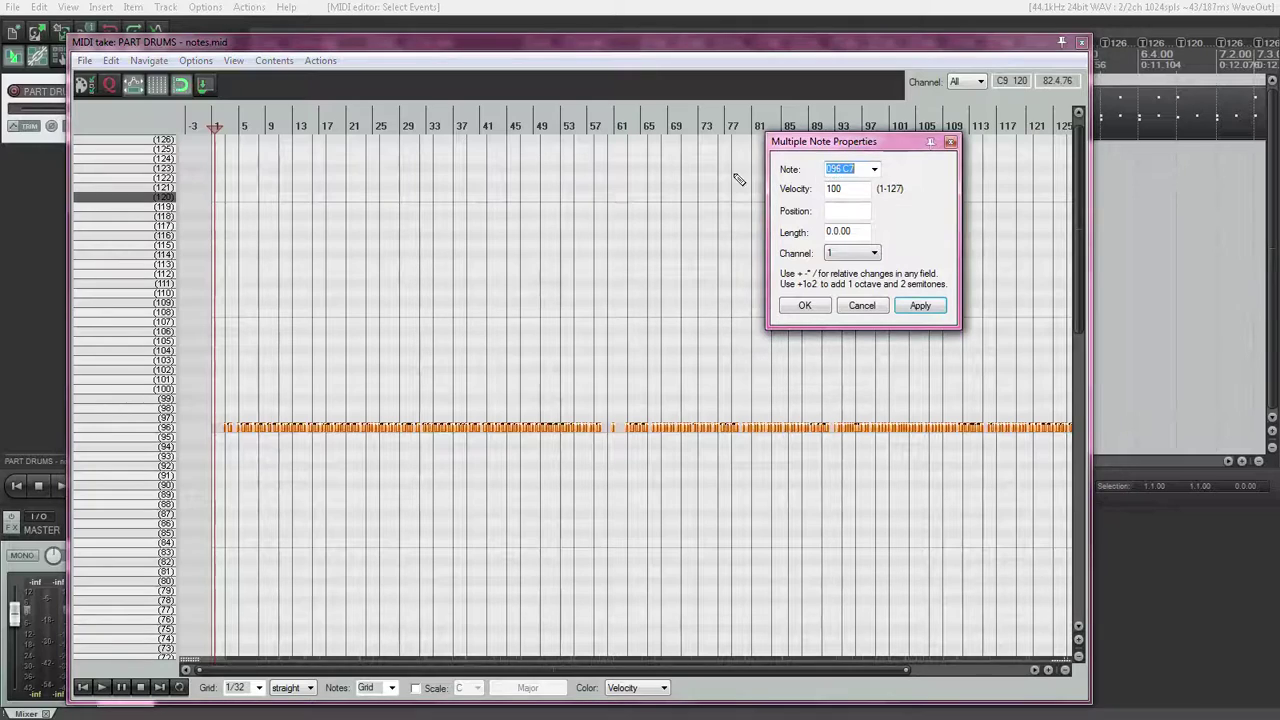
pyautogui.click(922, 307)
# - Clear the selection, confirm the note property changes, and check the remapped notes
pyautogui.click(159, 441)
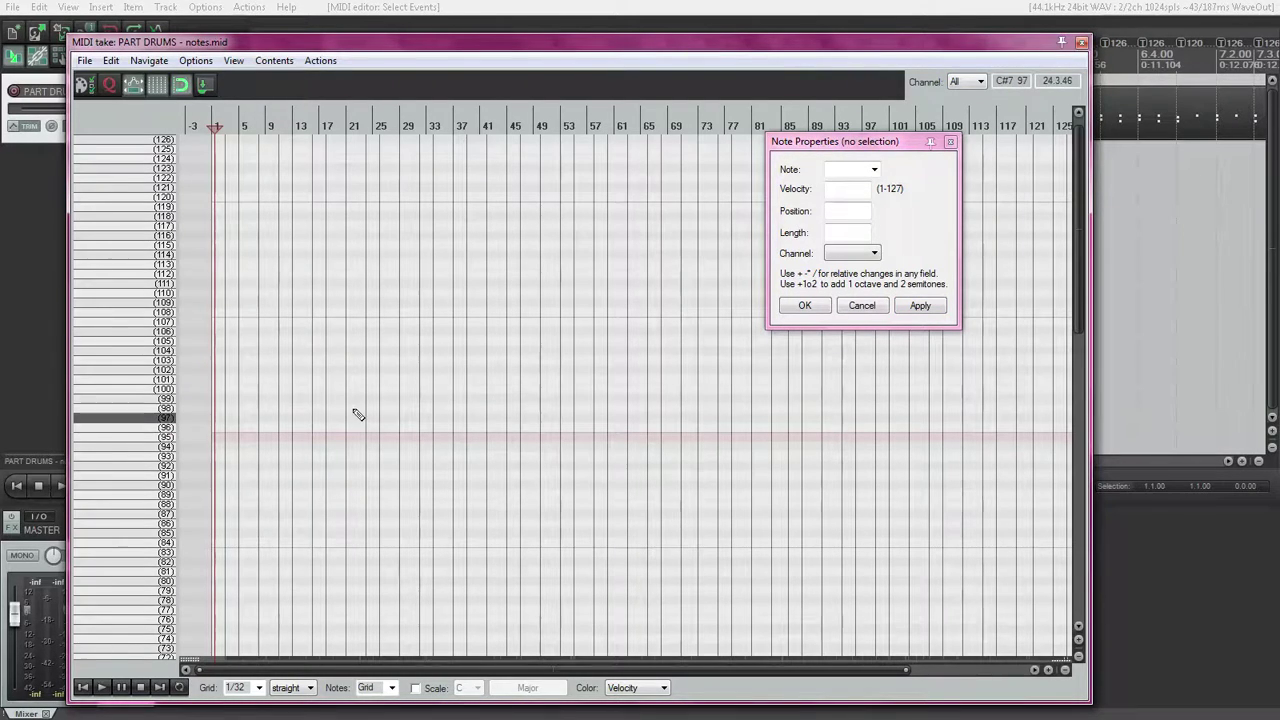
pyautogui.click(800, 309)
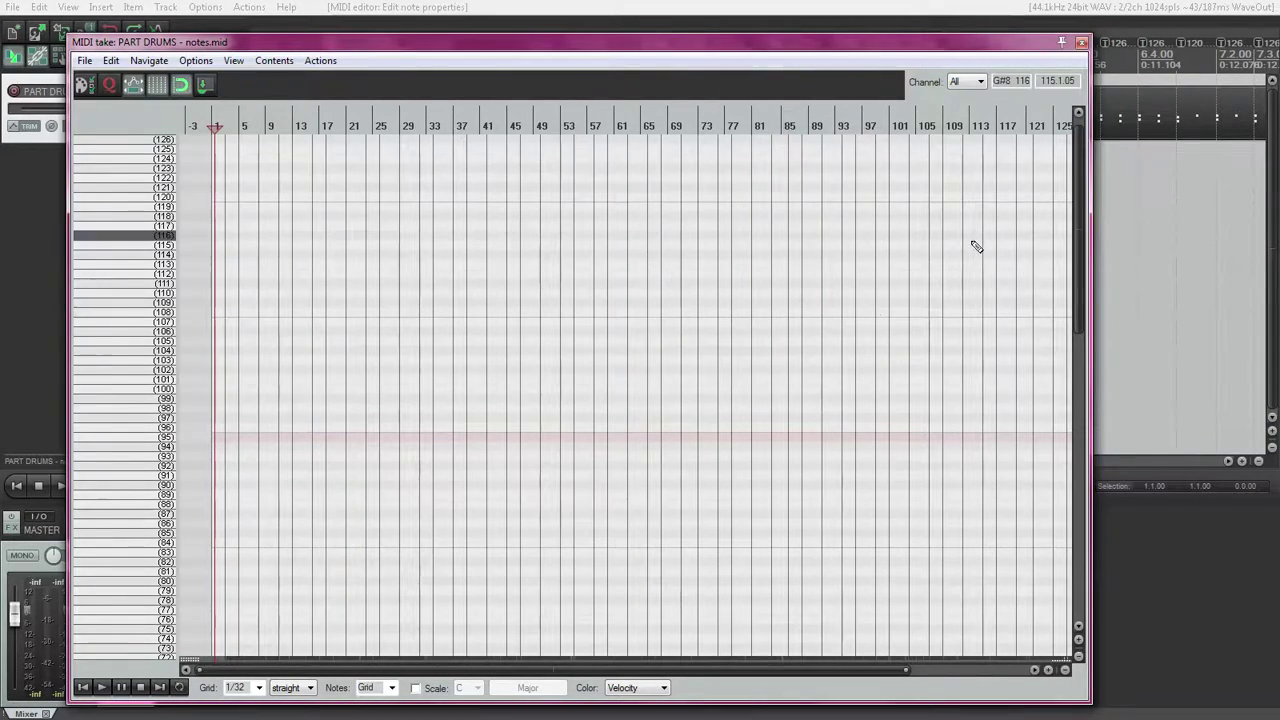
pyautogui.moveTo(1077, 180); pyautogui.dragTo(1082, 428)
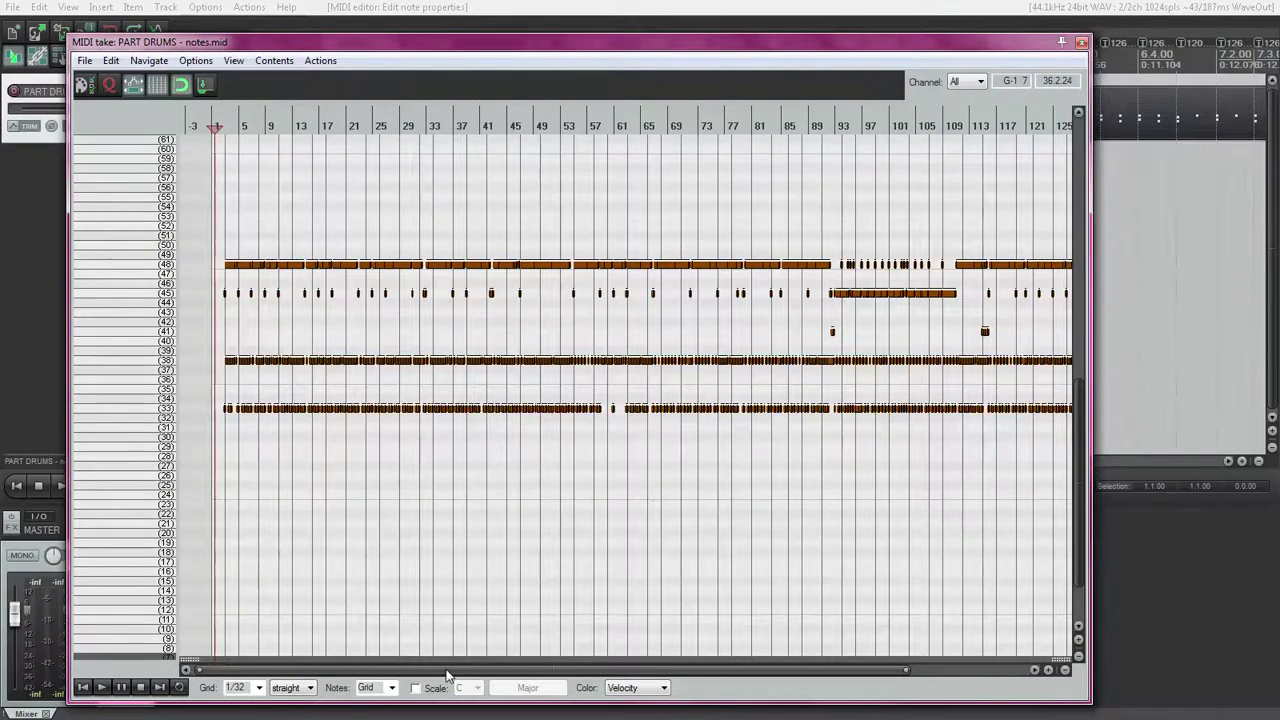
pyautogui.moveTo(500, 669); pyautogui.dragTo(437, 661)
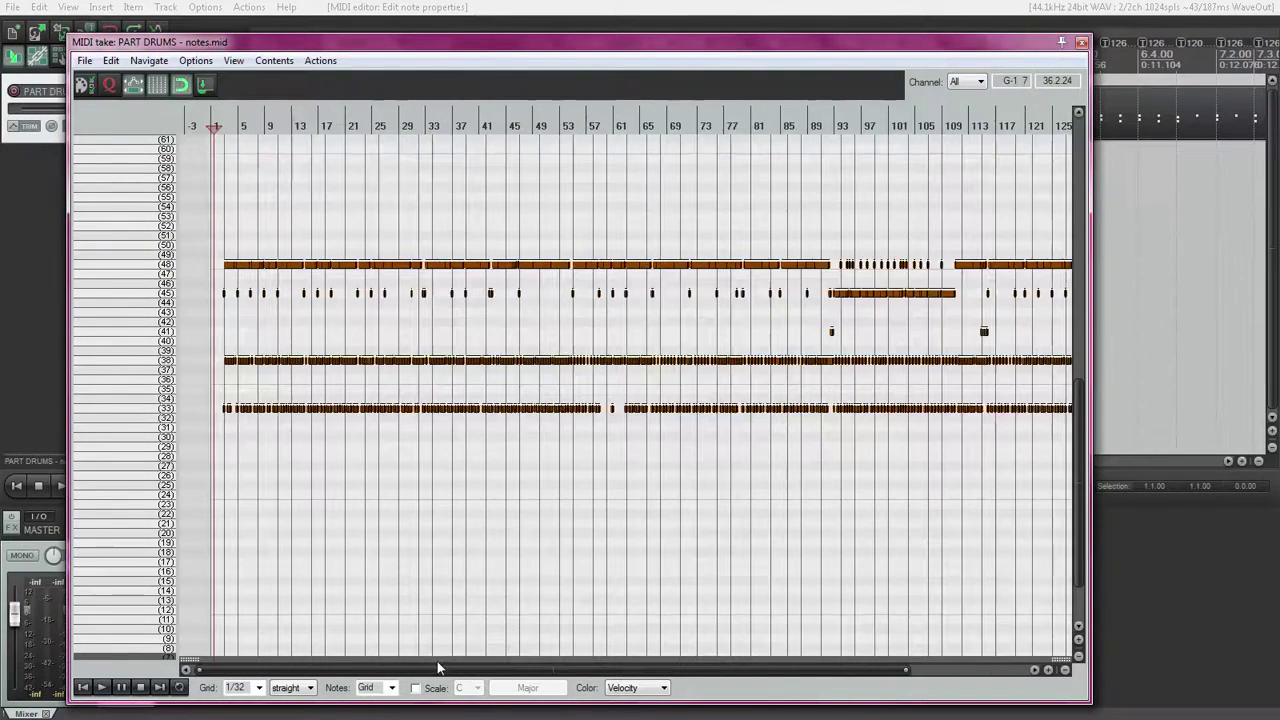
# - Close the MIDI editor and save the project as 'Intruder Oh Pretty Woman RB Format' in MIDIs\Van Halen\Rock Band
pyautogui.click(1083, 45)
pyautogui.click(13, 7)
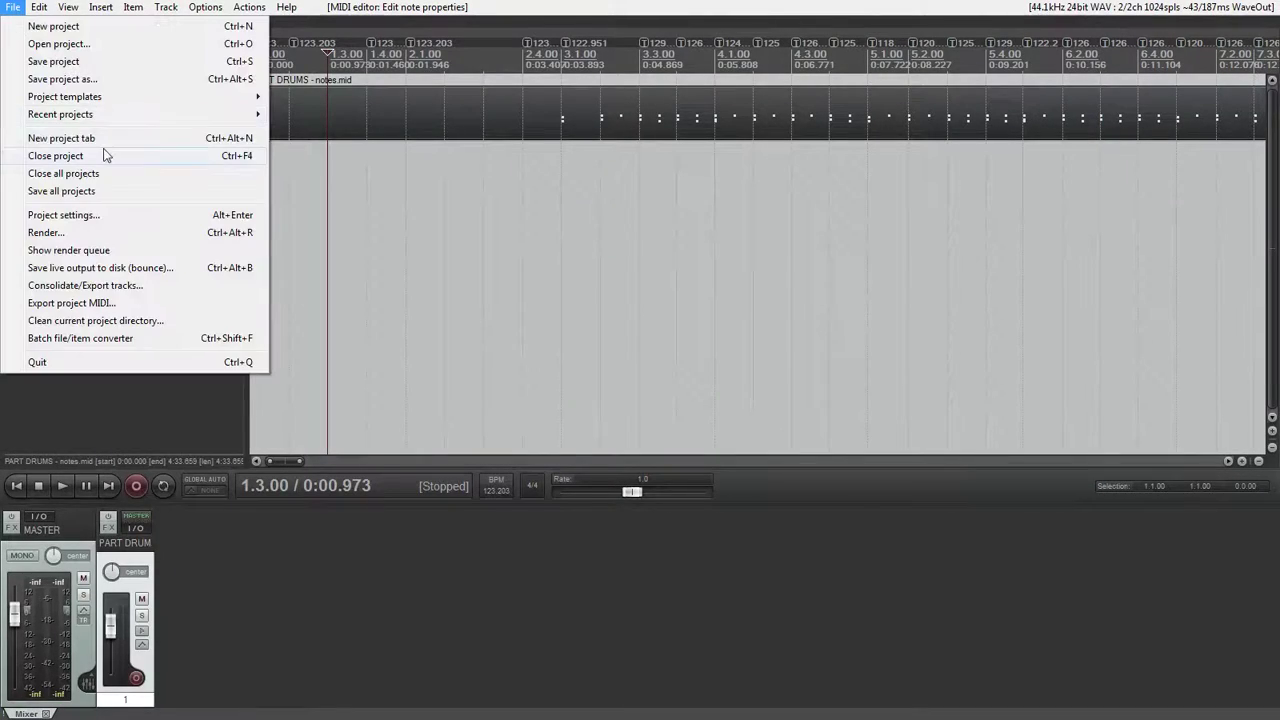
pyautogui.click(543, 167)
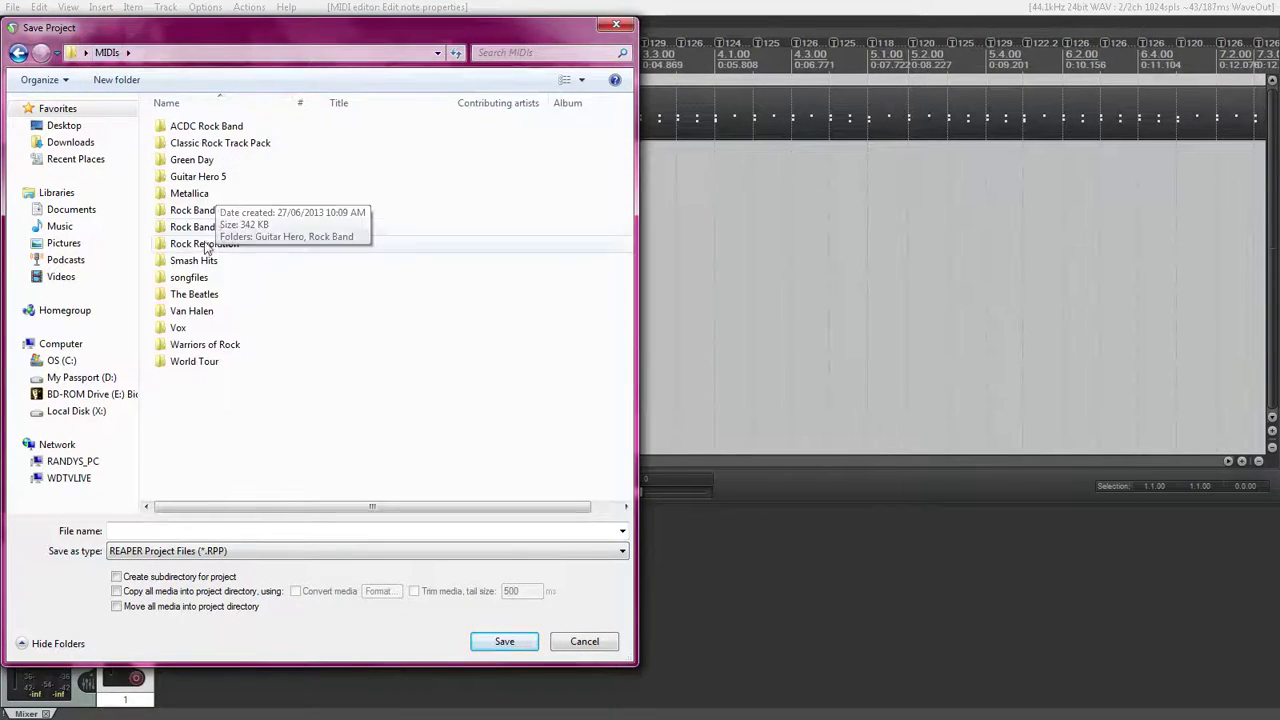
pyautogui.doubleClick(229, 311)
pyautogui.doubleClick(221, 162)
pyautogui.click(180, 531)
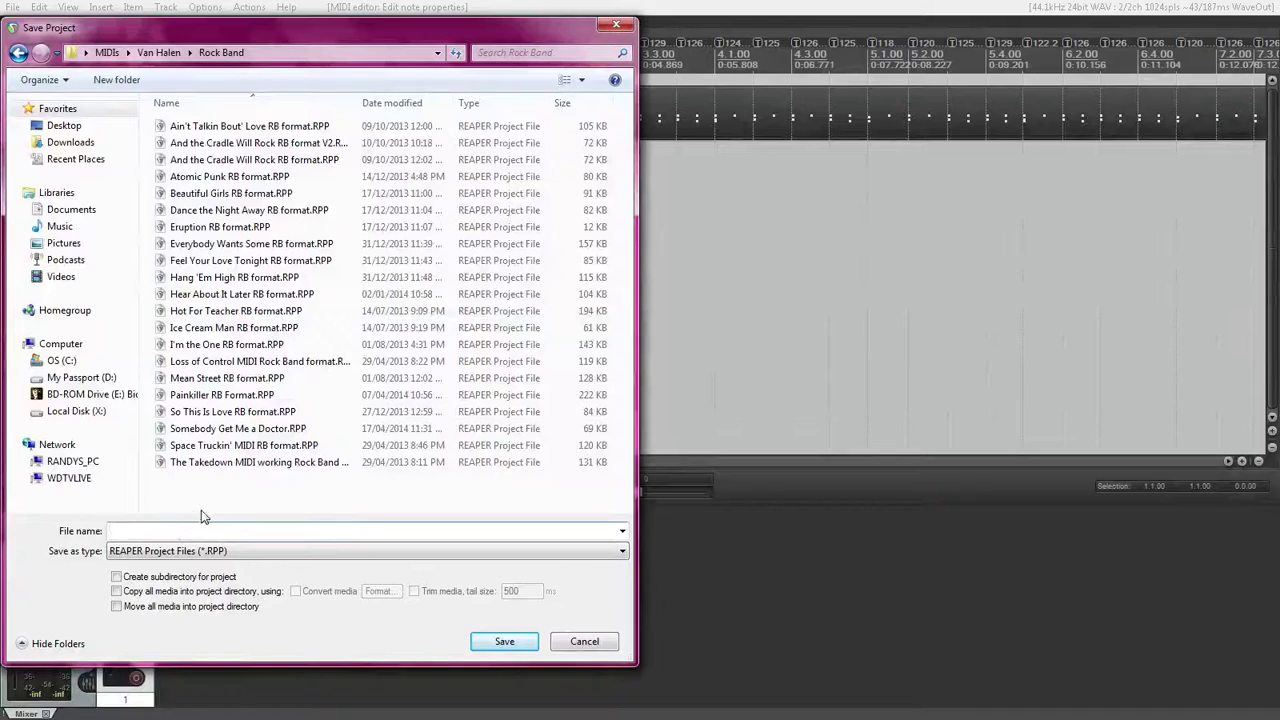
pyautogui.write('Intruder Oh Pretty Woman RB ')
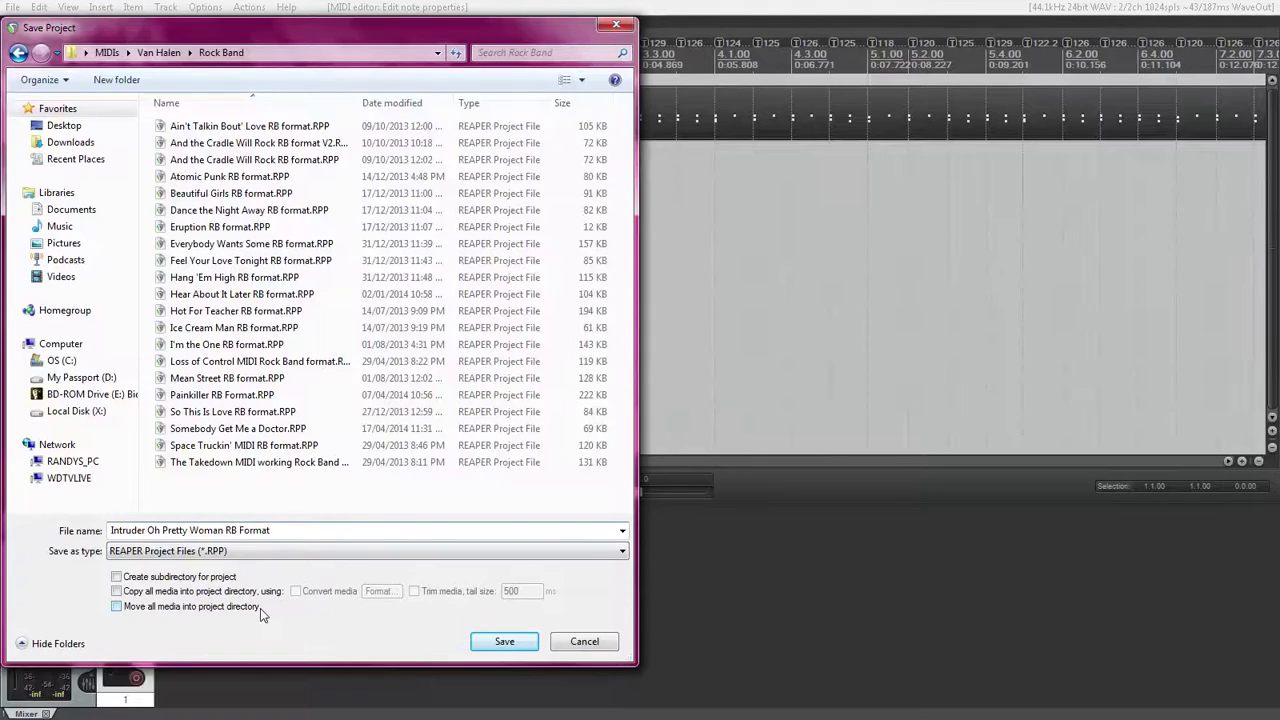
pyautogui.write('Format')
pyautogui.press('Return')
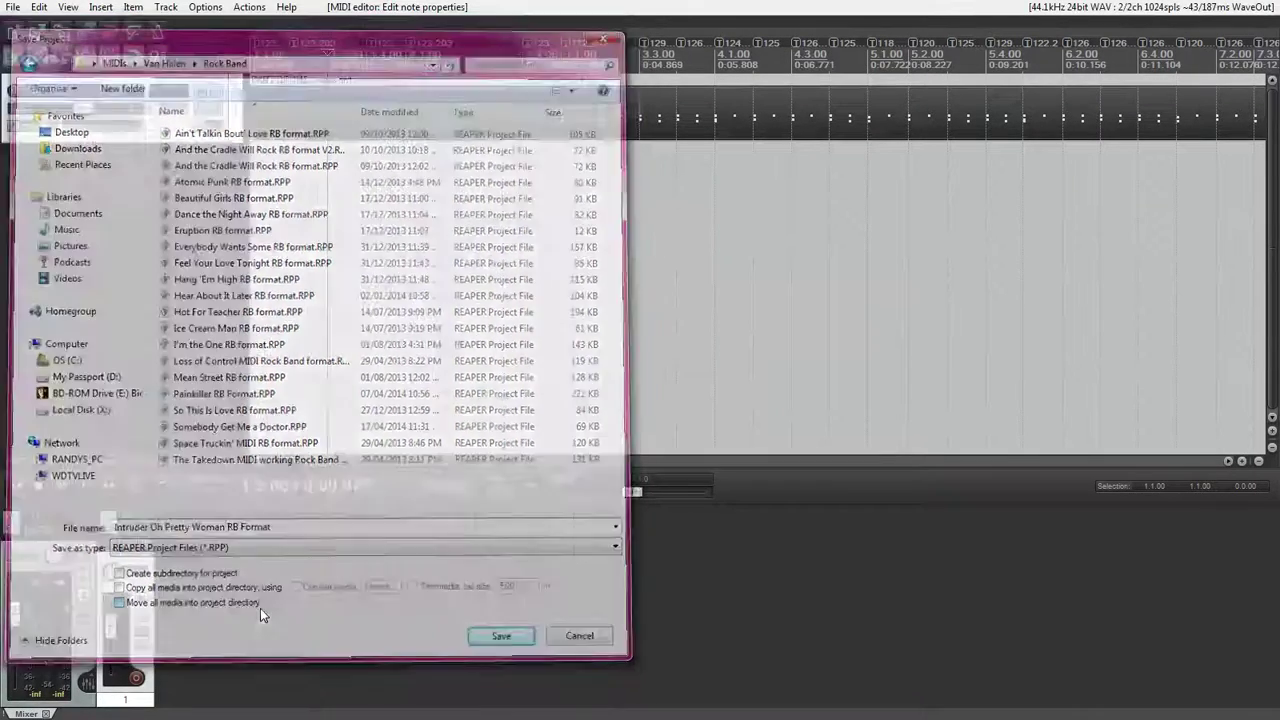
# - Start a new project and pick notes.mid from GuitarHeroWarriorsOfRock's Burnin' for You folder to import
pyautogui.click(14, 7)
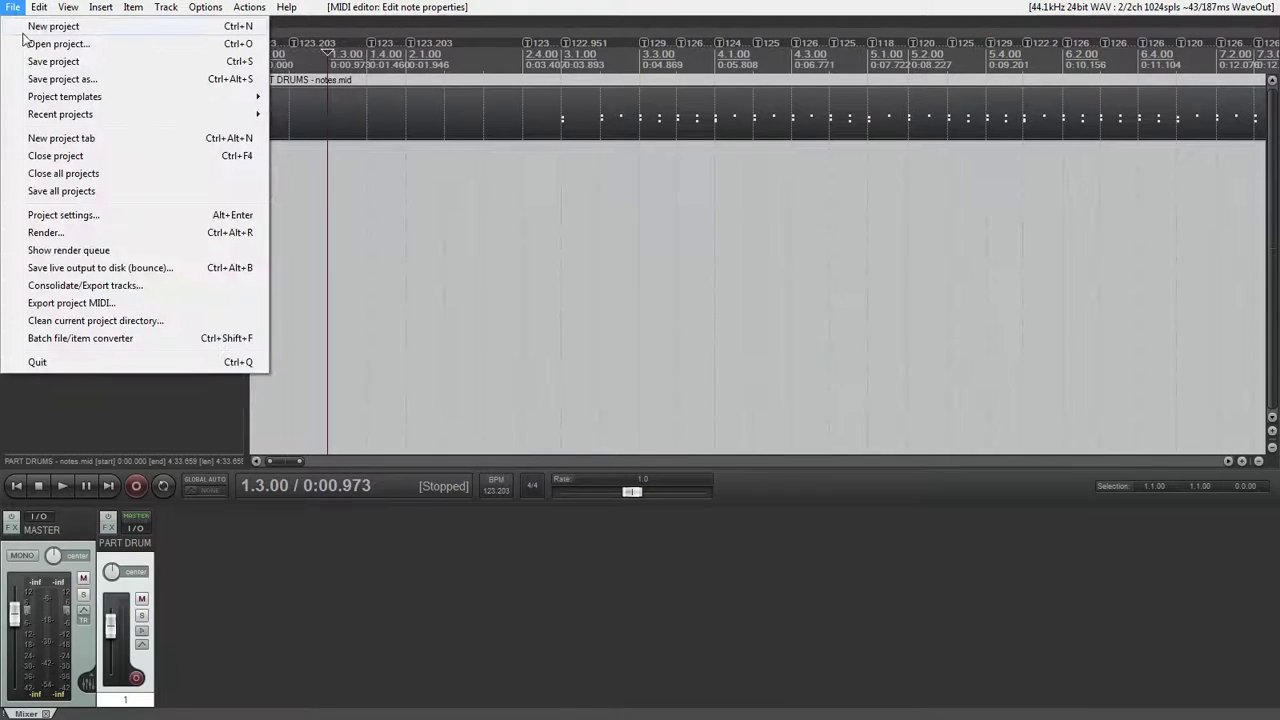
pyautogui.click(31, 35)
pyautogui.click(102, 8)
pyautogui.click(100, 26)
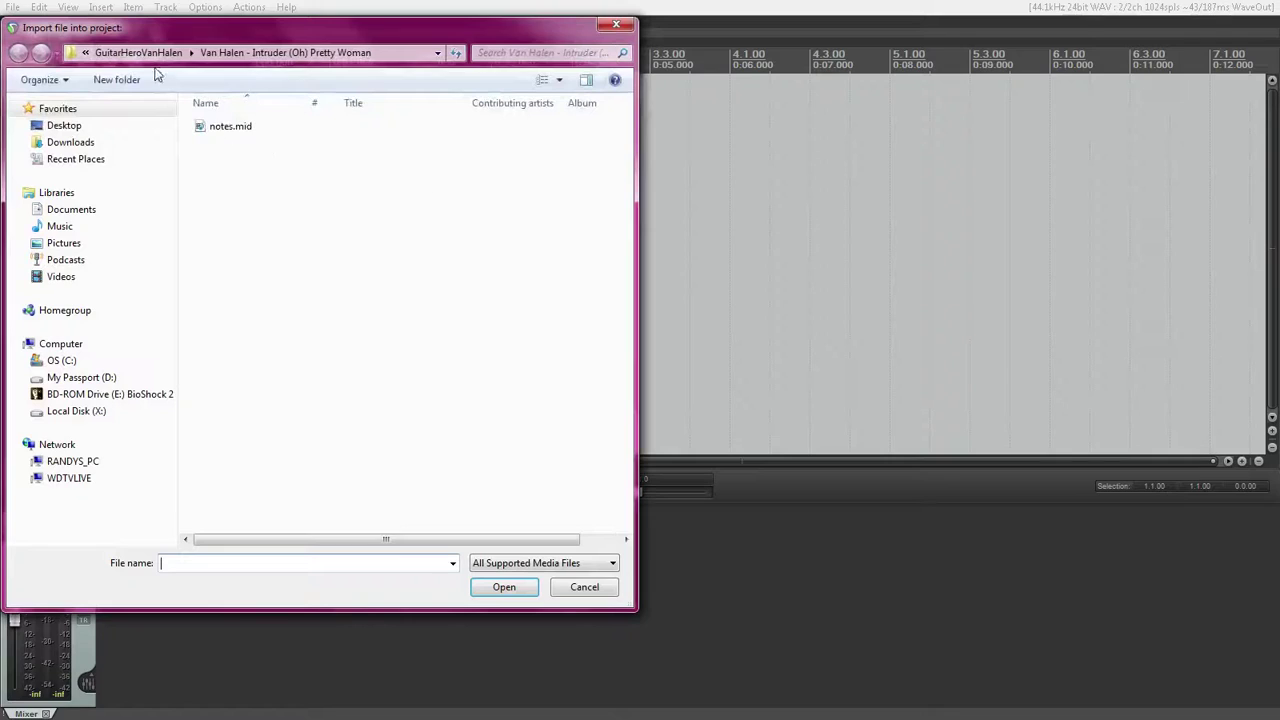
pyautogui.click(137, 53)
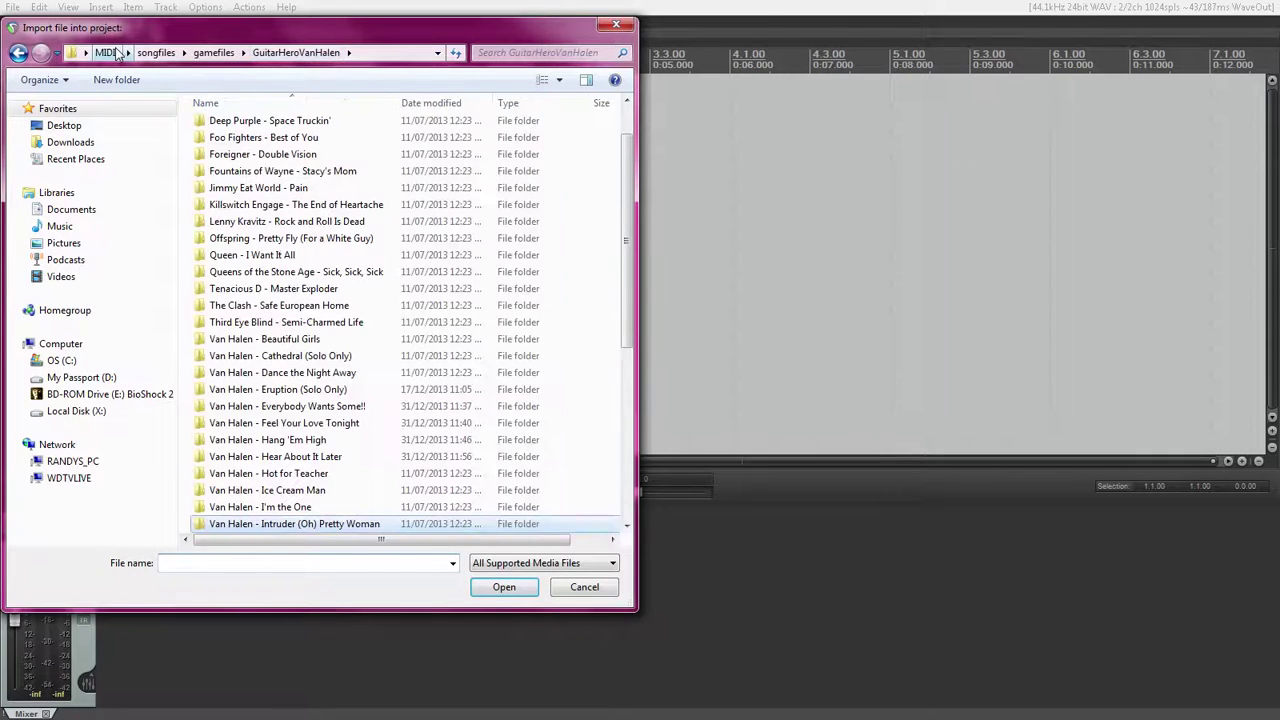
pyautogui.click(213, 52)
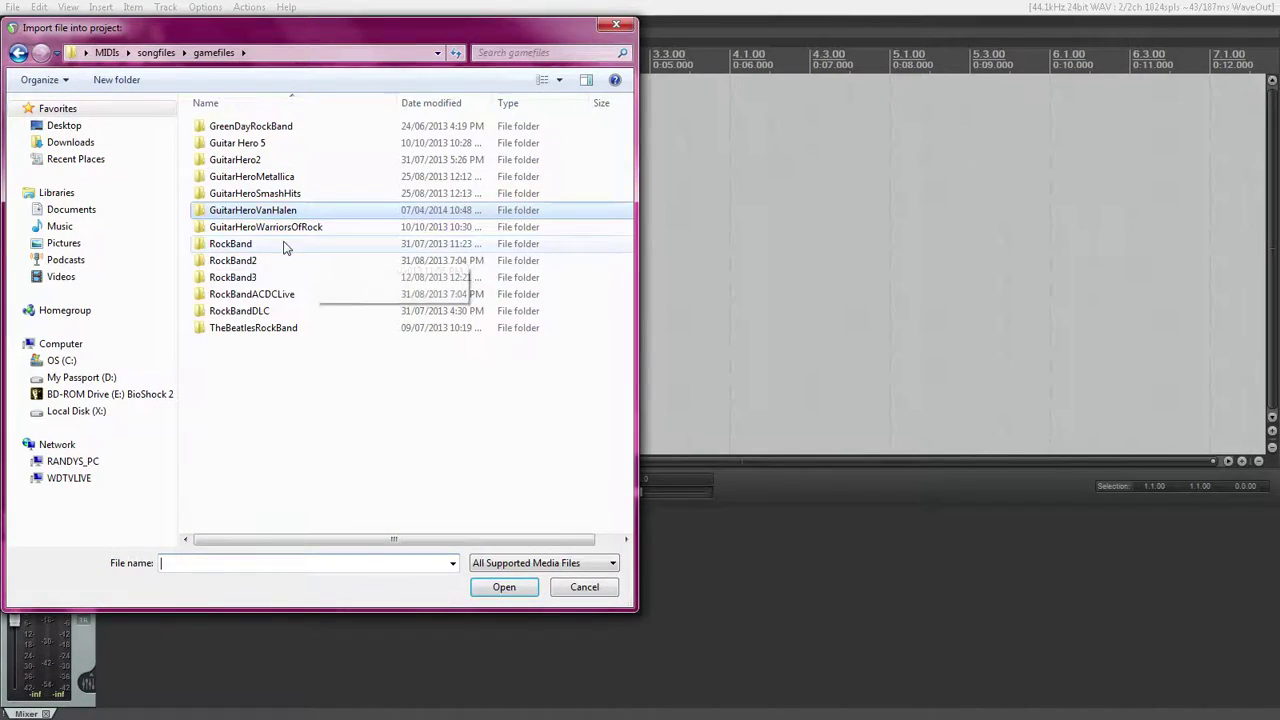
pyautogui.doubleClick(277, 148)
pyautogui.click(18, 52)
pyautogui.doubleClick(305, 228)
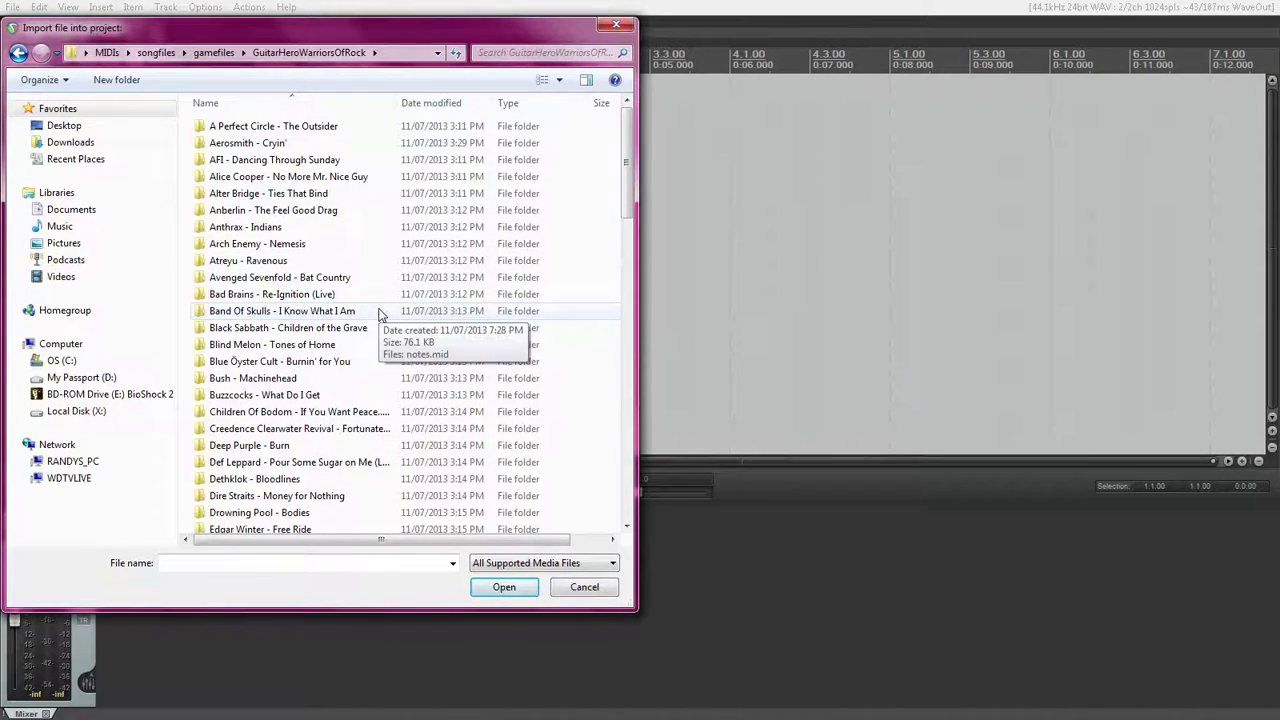
pyautogui.doubleClick(326, 363)
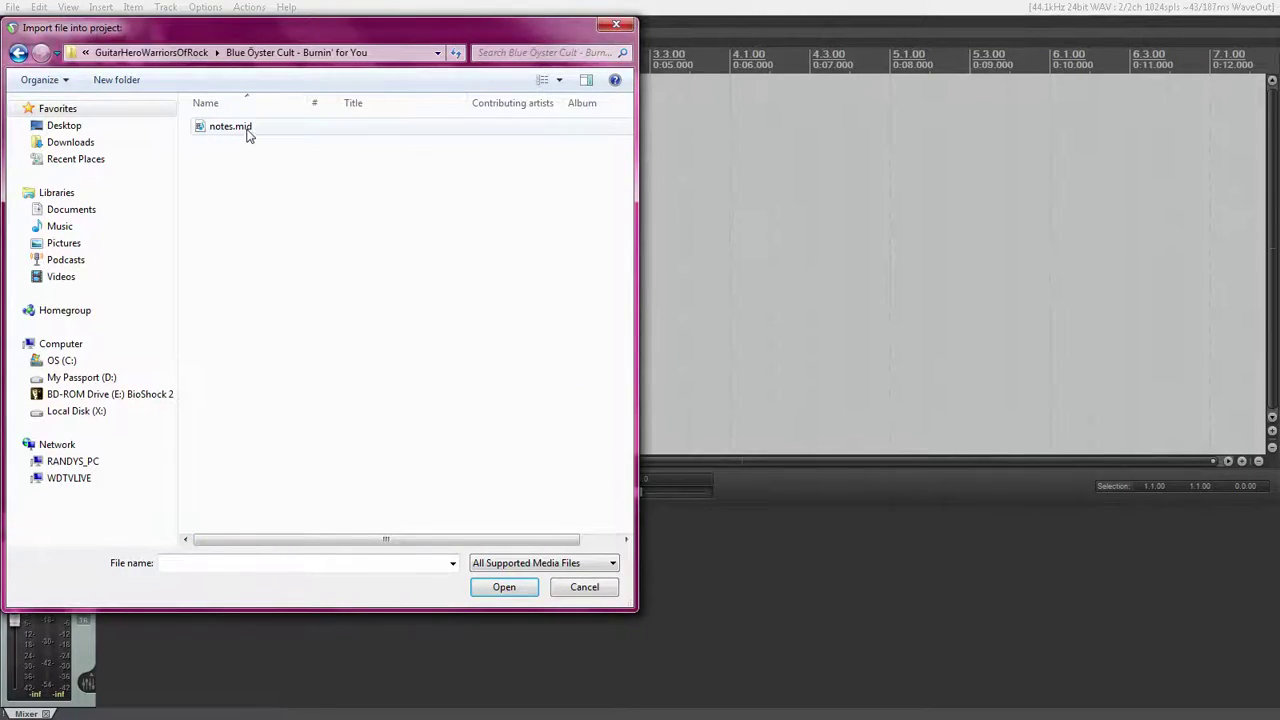
pyautogui.click(248, 128)
# - Import notes.mid, then delete the EVENTS, GUITAR, BASS and VOCALS tracks, keeping PART DRUMS
pyautogui.click(502, 587)
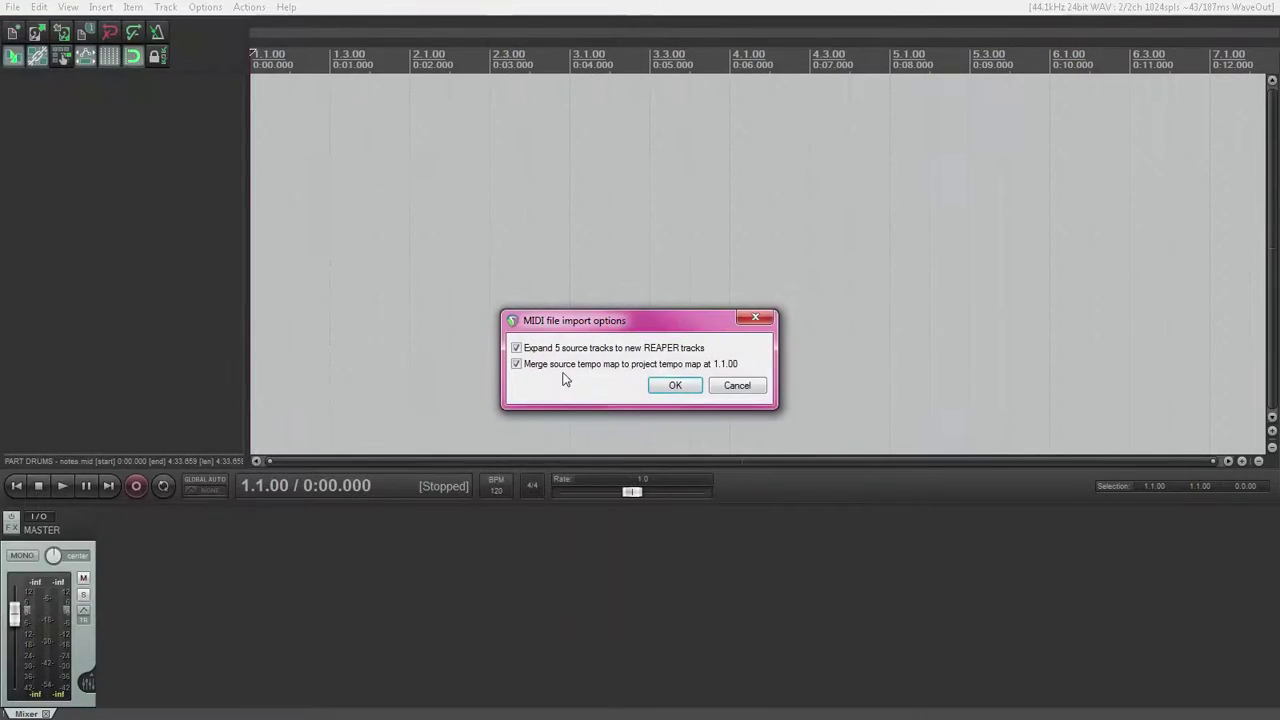
pyautogui.click(673, 385)
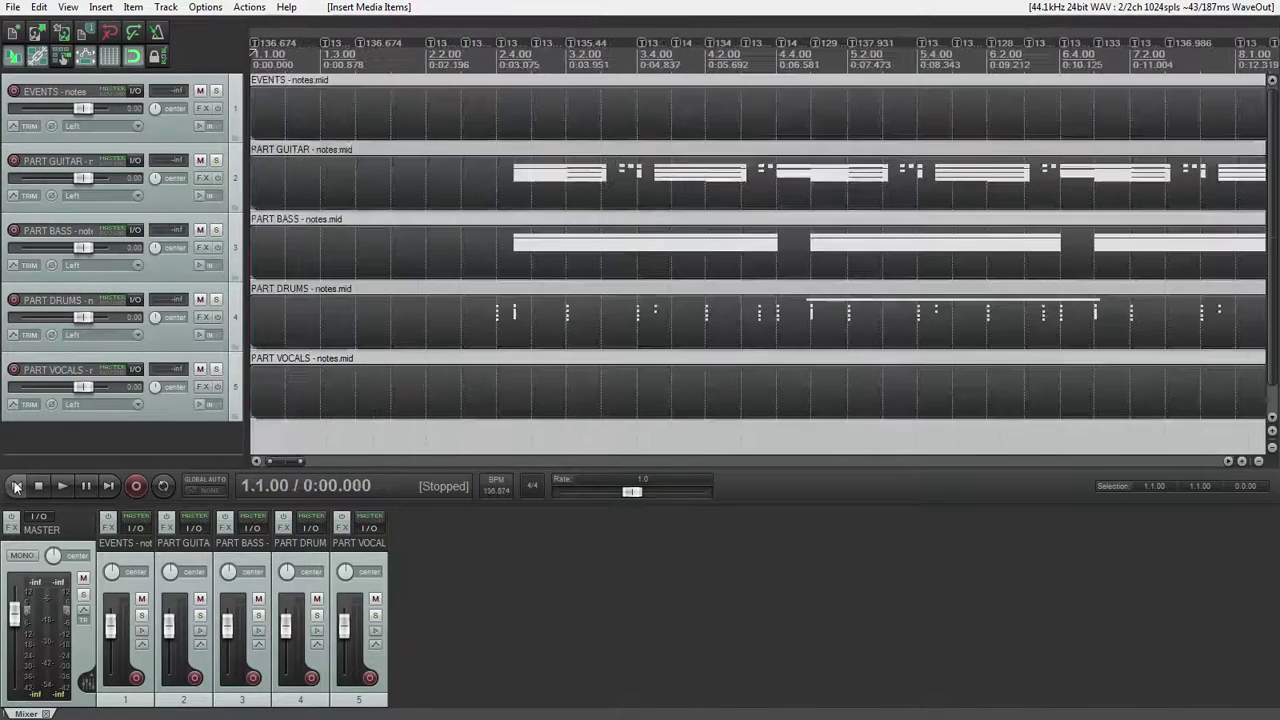
pyautogui.click(142, 594)
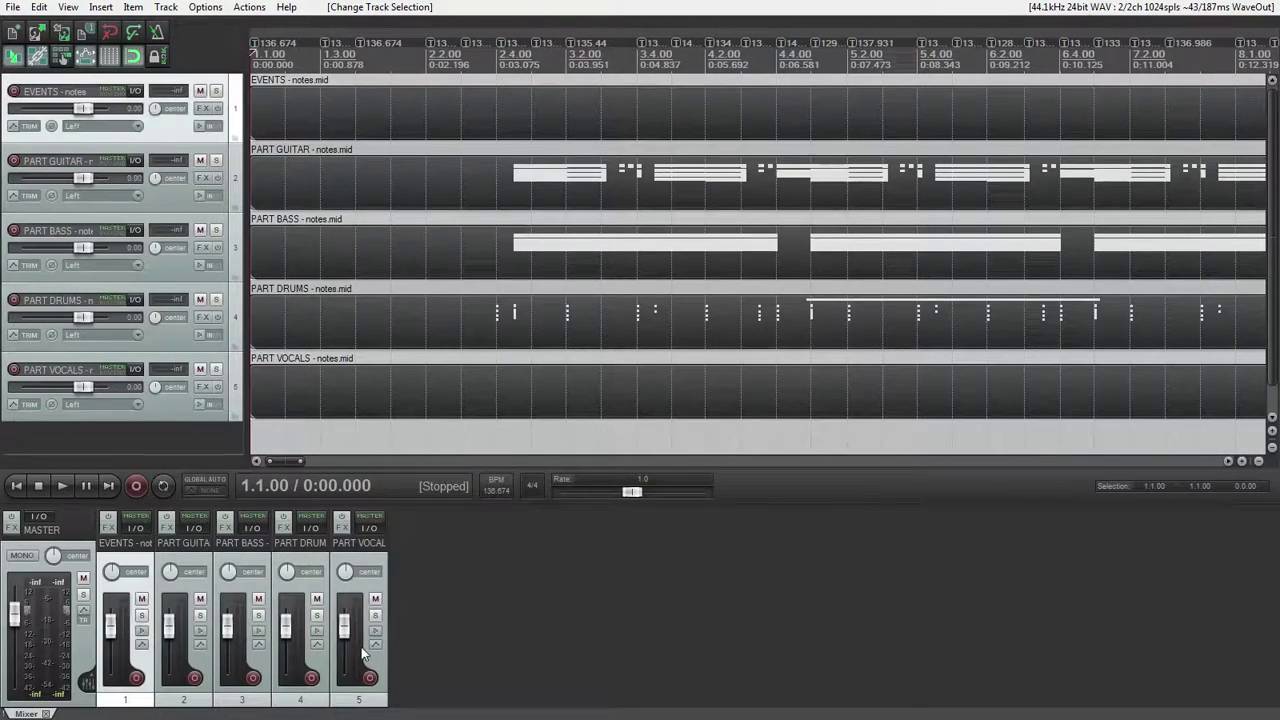
pyautogui.keyDown('shift'); pyautogui.click(268, 592); pyautogui.keyUp('shift')
pyautogui.keyDown('ctrl'); pyautogui.click(381, 590); pyautogui.keyUp('ctrl')
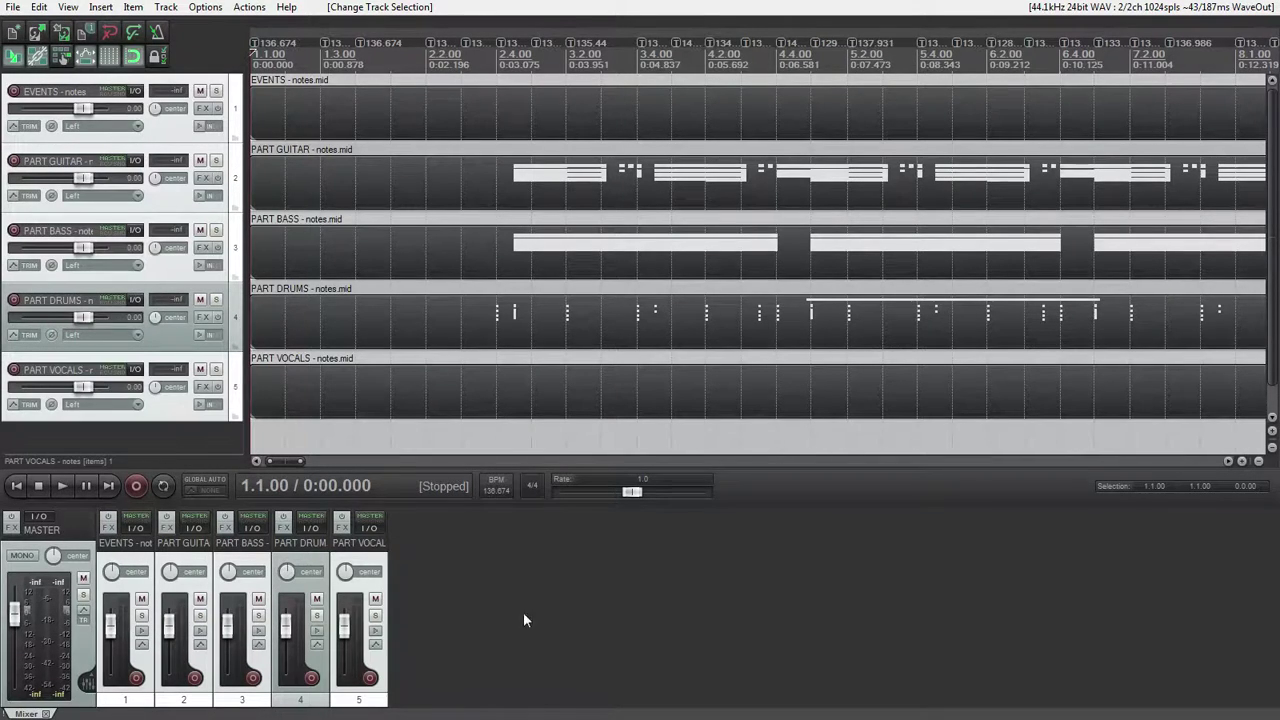
pyautogui.press('Delete')
pyautogui.press('Return')
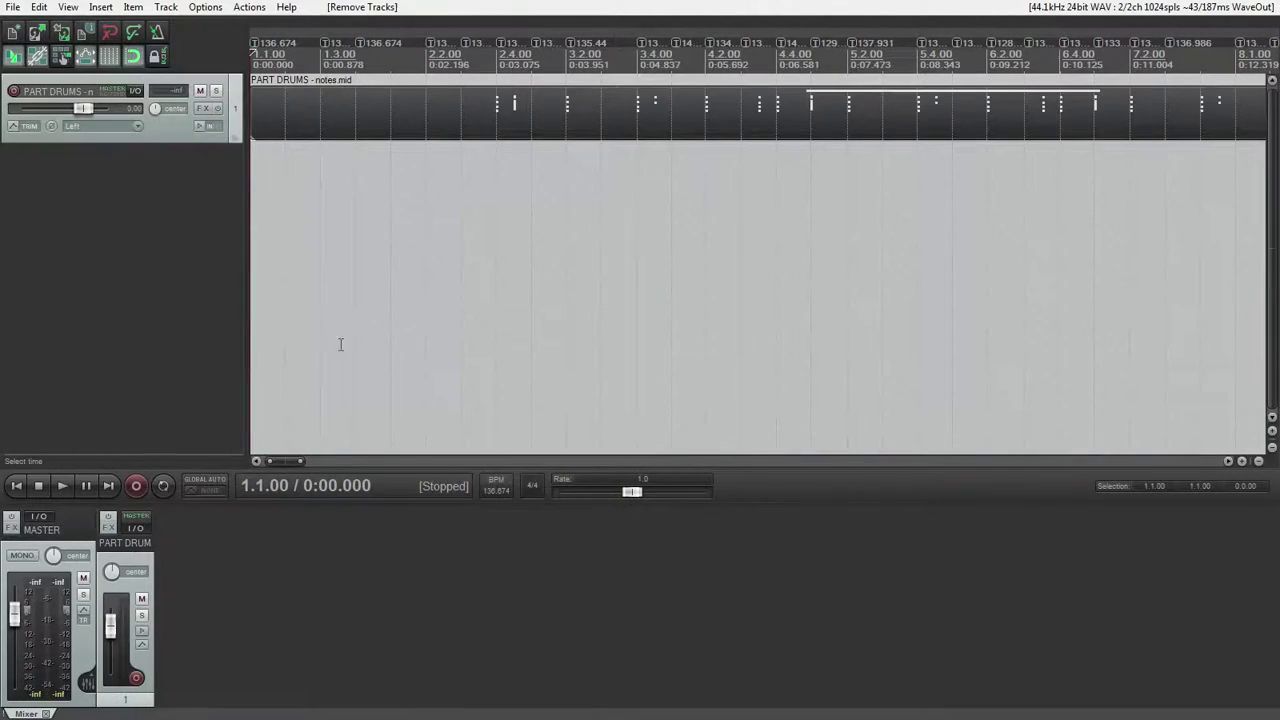
# - Open the drum take in the MIDI editor and delete the pitch-116 notes
pyautogui.doubleClick(330, 108)
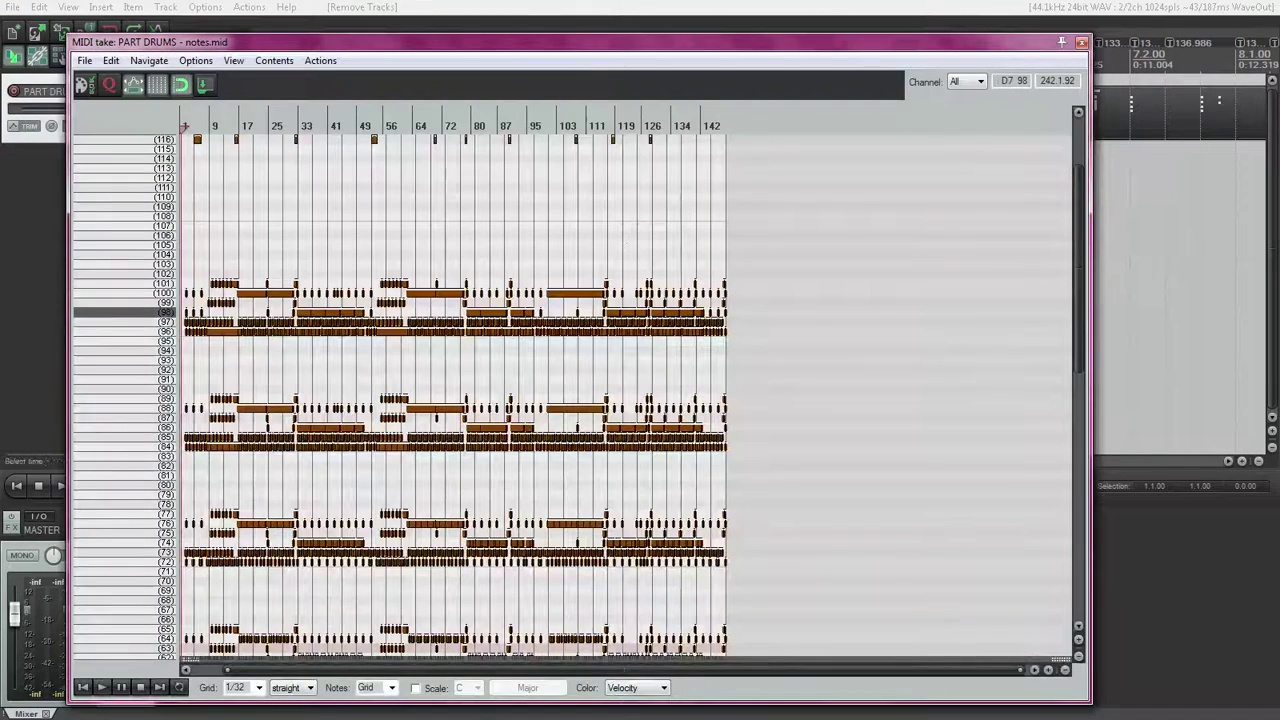
pyautogui.scroll(3, 937, 226)
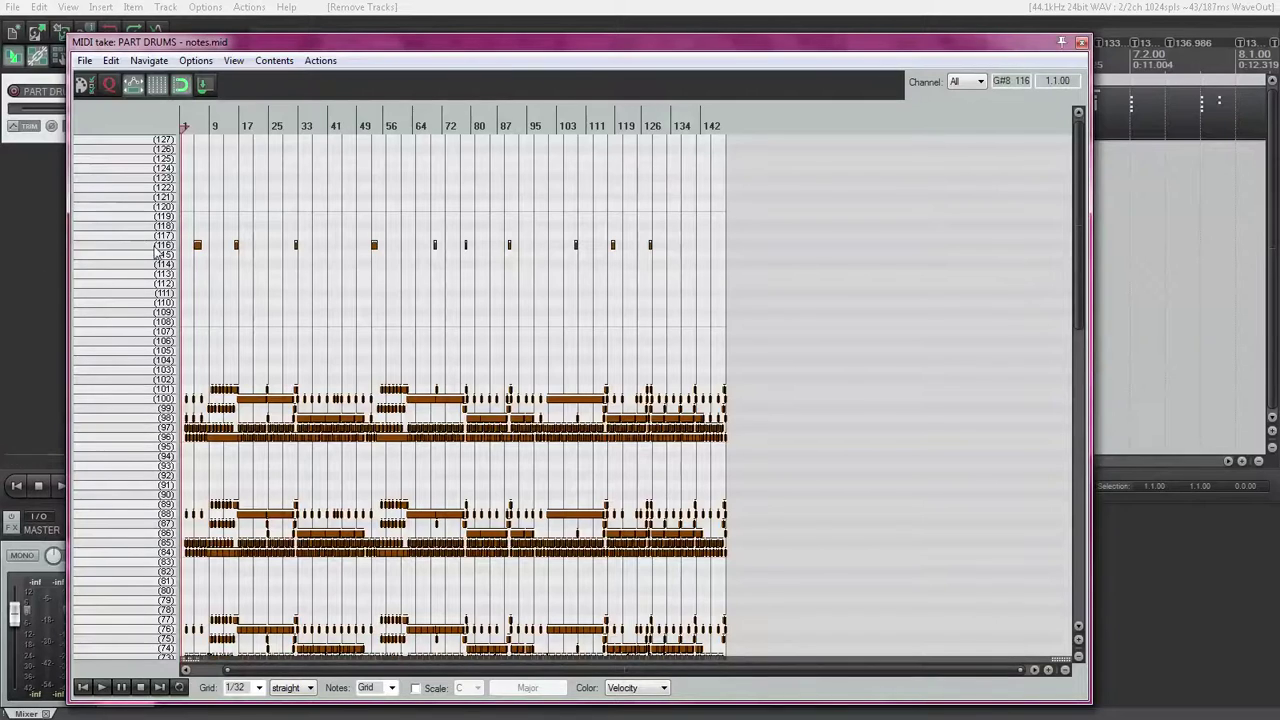
pyautogui.click(157, 247)
pyautogui.press('Delete')
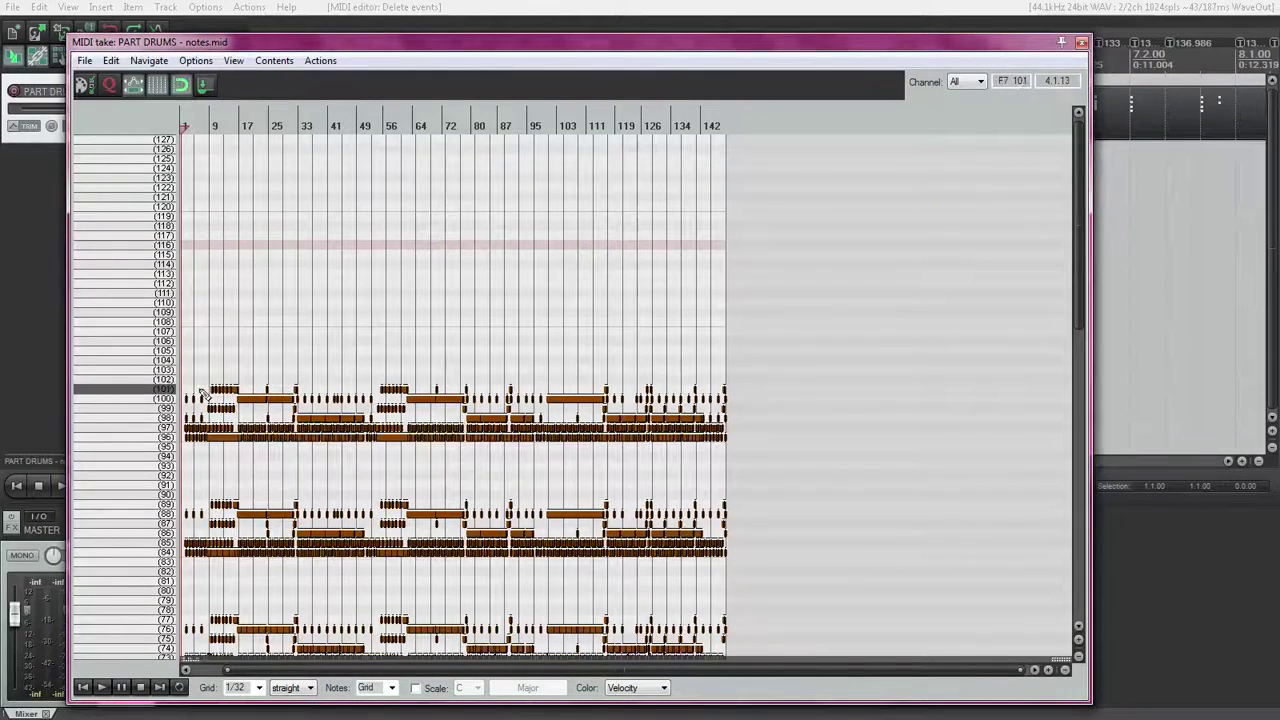
pyautogui.click(162, 389)
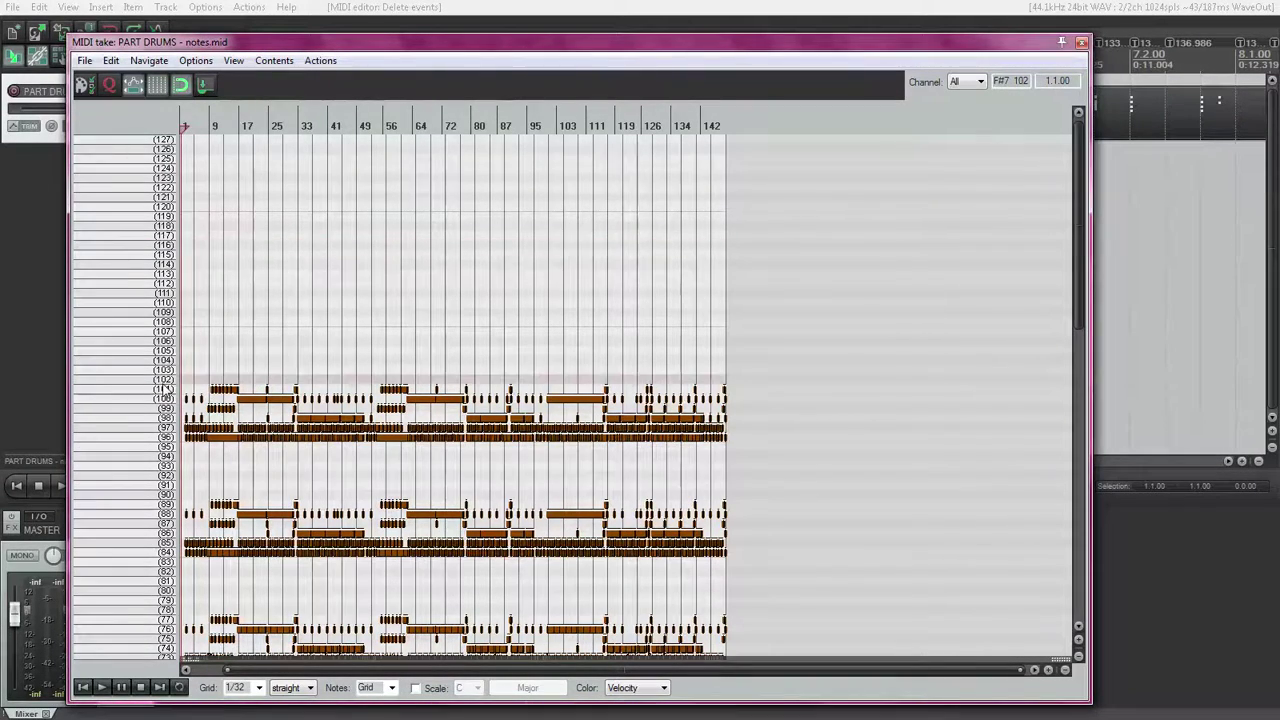
pyautogui.click(152, 452)
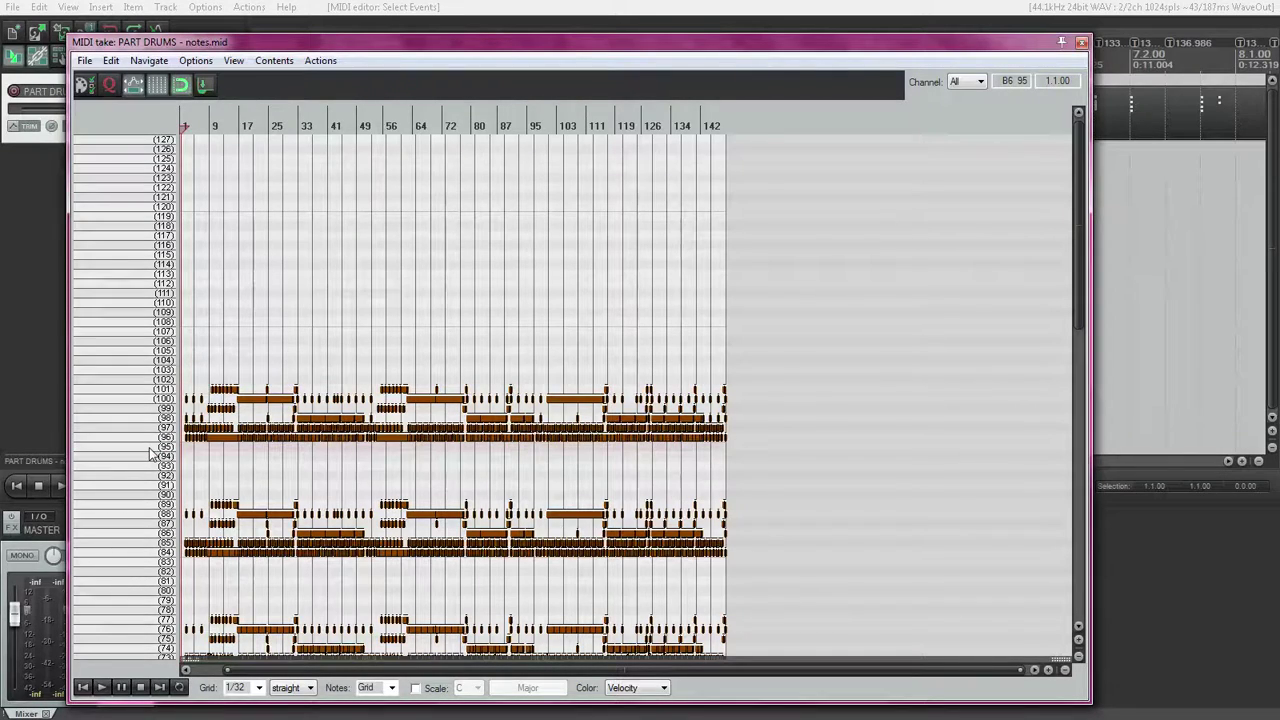
# - Delete the note rows on pitches 89 and 86 and the blocks down through pitch 72
pyautogui.moveTo(1077, 277); pyautogui.dragTo(1079, 375)
pyautogui.click(168, 270)
pyautogui.press('Delete')
pyautogui.click(158, 294)
pyautogui.press('Delete')
pyautogui.click(158, 303)
pyautogui.press('Delete')
pyautogui.click(158, 312)
pyautogui.press('Delete')
pyautogui.click(157, 380)
pyautogui.keyDown('shift'); pyautogui.click(150, 390); pyautogui.keyUp('shift')
pyautogui.press('Delete')
pyautogui.click(150, 400)
pyautogui.press('Delete')
pyautogui.click(149, 409)
pyautogui.press('Delete')
pyautogui.click(148, 418)
pyautogui.press('Delete')
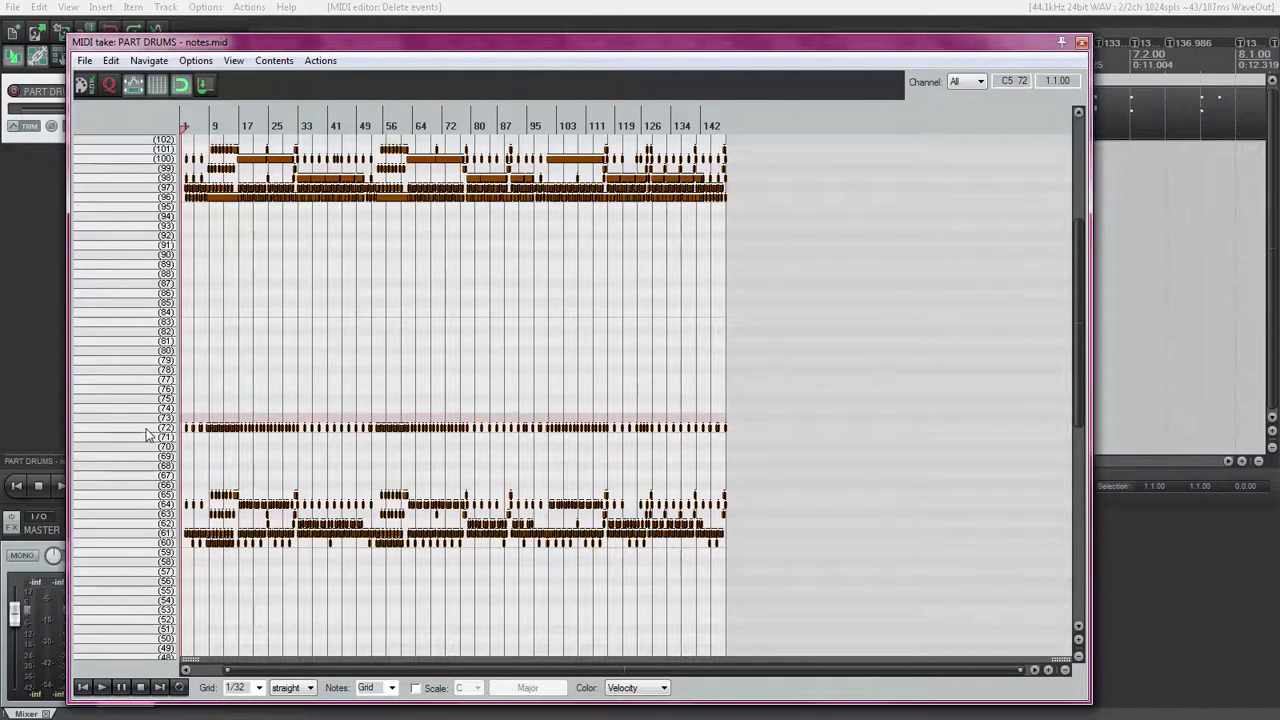
pyautogui.click(146, 429)
pyautogui.press('Delete')
# - Delete the lowest note rows from pitch 65 downward, leaving only pitches 96–101
pyautogui.click(148, 494)
pyautogui.press('Delete')
pyautogui.click(146, 504)
pyautogui.keyDown('shift'); pyautogui.click(144, 514); pyautogui.keyUp('shift')
pyautogui.press('Delete')
pyautogui.click(145, 524)
pyautogui.press('Delete')
pyautogui.click(146, 533)
pyautogui.press('Delete')
pyautogui.click(146, 543)
pyautogui.press('Delete')
pyautogui.scroll(-1, 1075, 403)
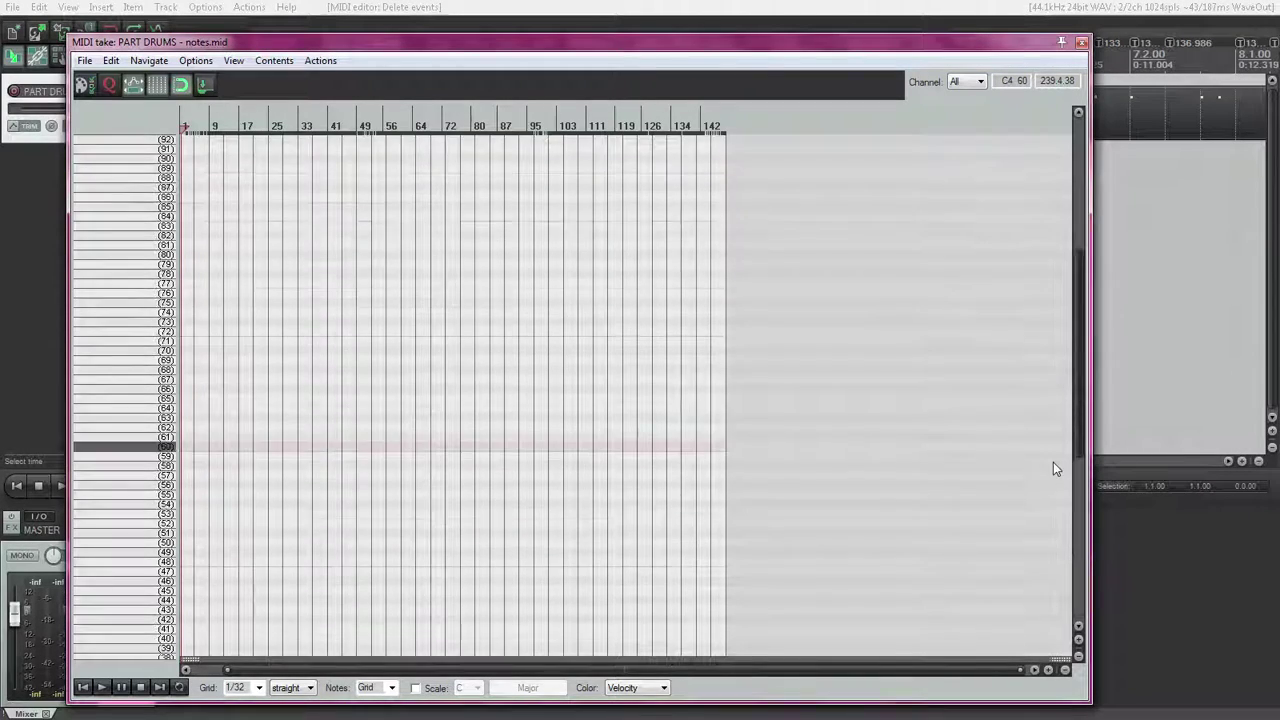
pyautogui.scroll(5, 1060, 400)
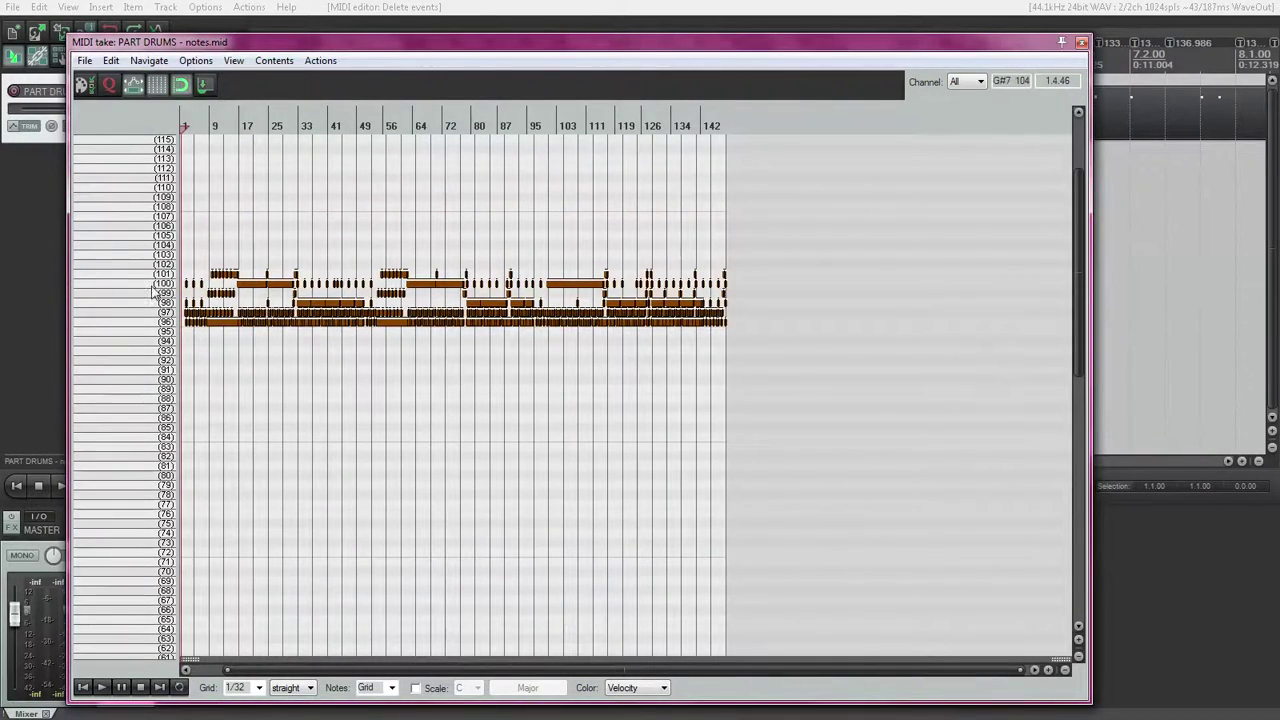
# - Move the drum notes on pitches 101 and 100 to pitch 41 via Note properties
pyautogui.click(168, 274)
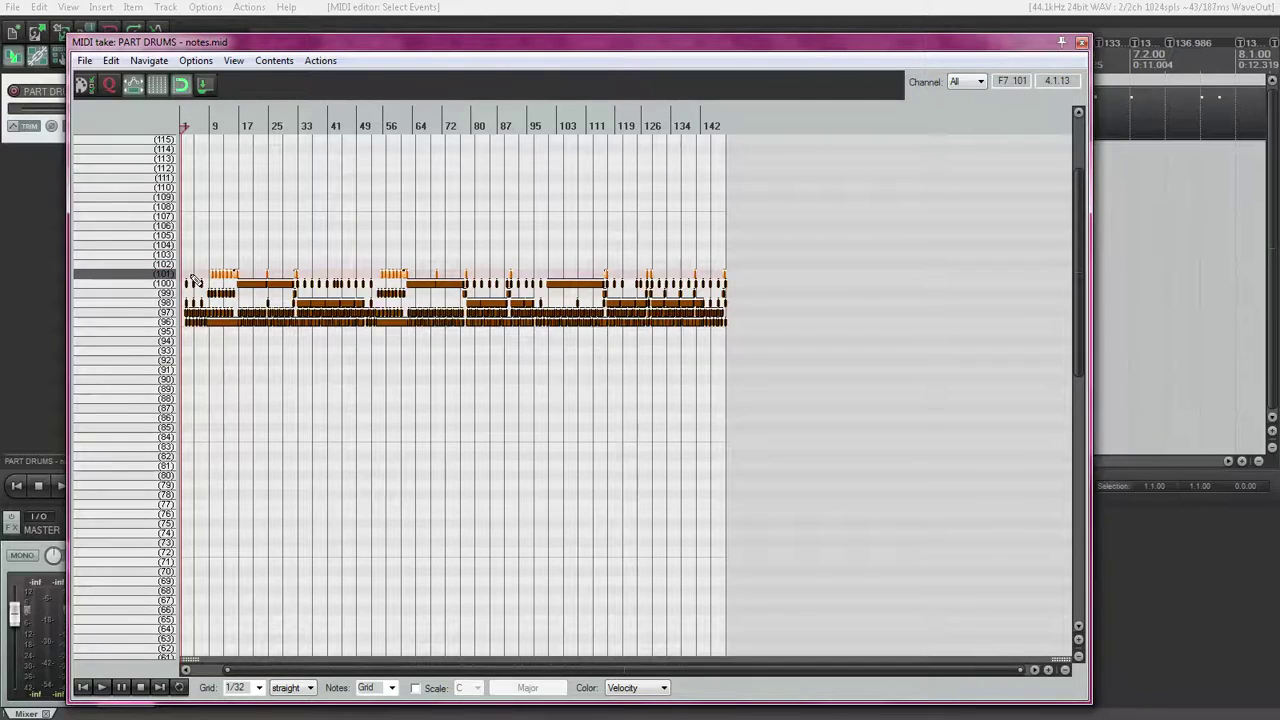
pyautogui.rightClick(194, 280)
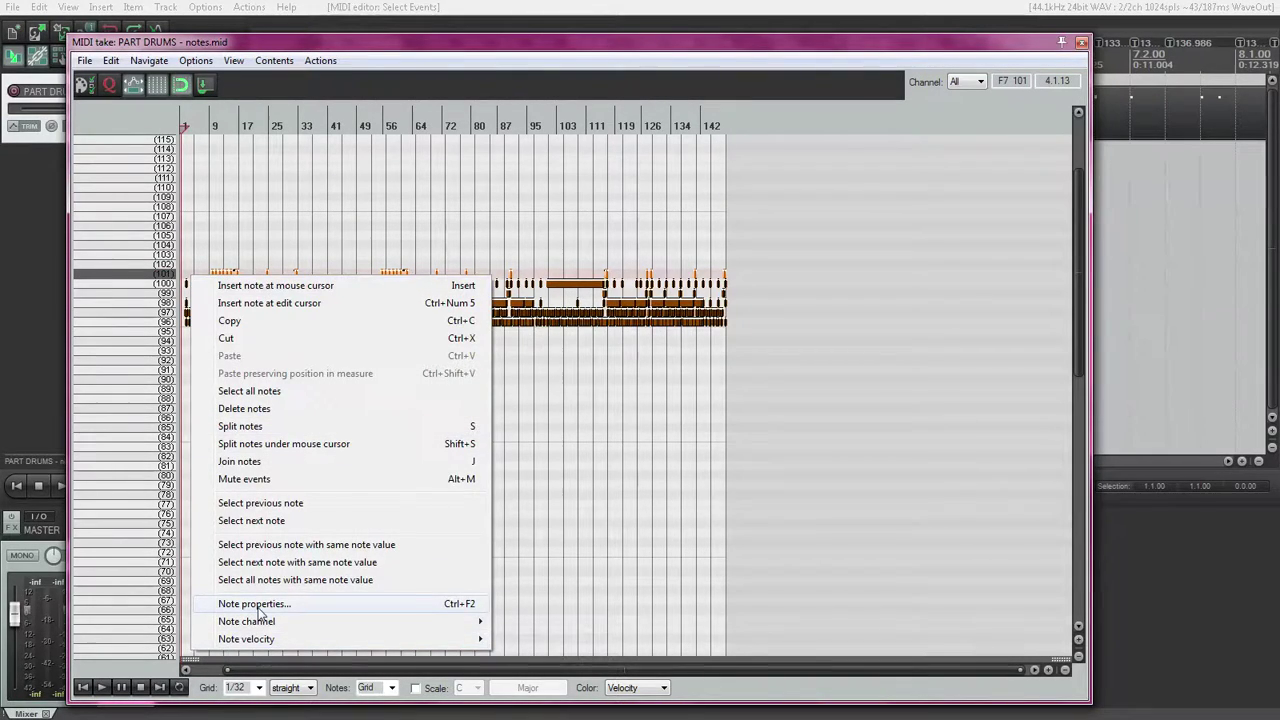
pyautogui.click(256, 604)
pyautogui.moveTo(590, 278); pyautogui.dragTo(797, 164)
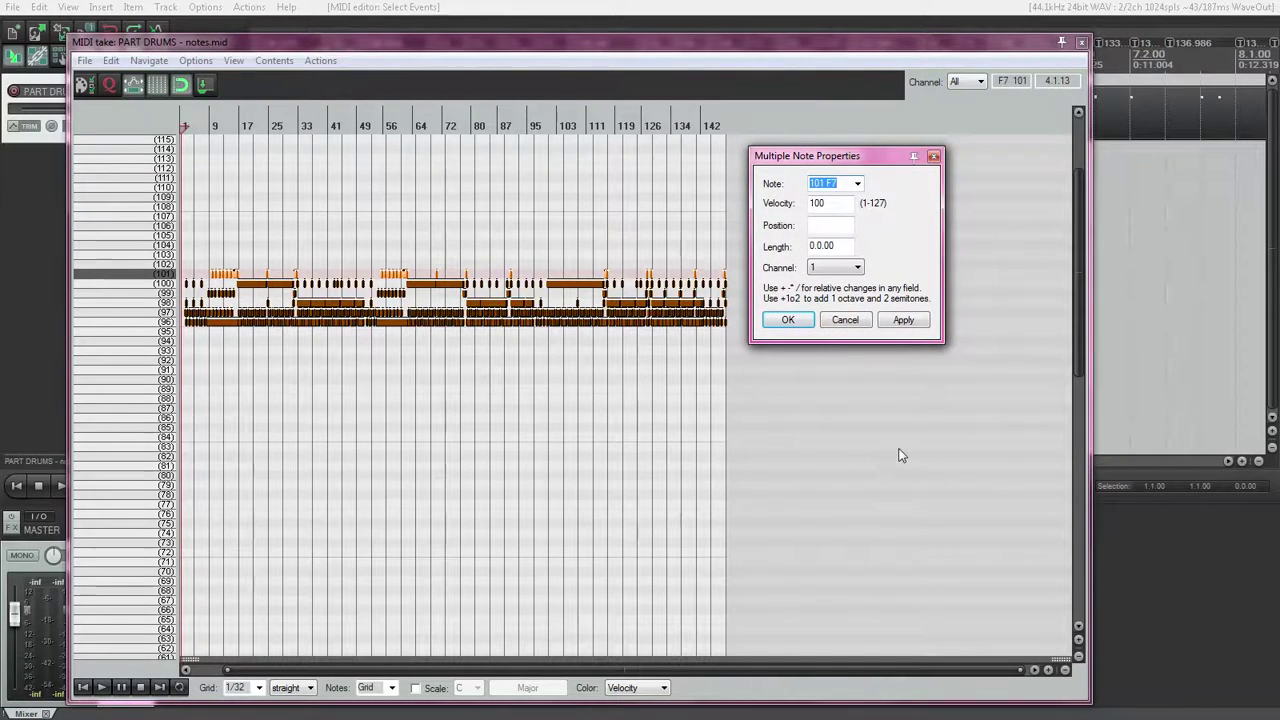
pyautogui.write('41')
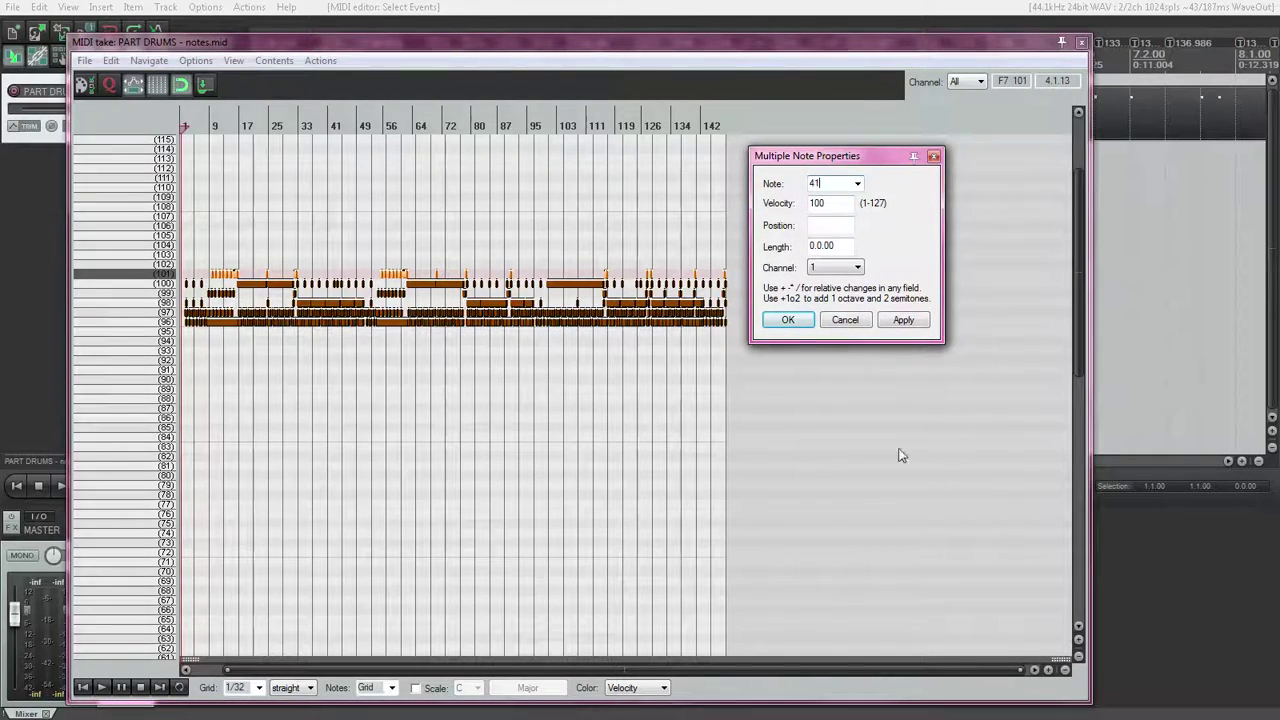
pyautogui.click(890, 322)
pyautogui.click(163, 285)
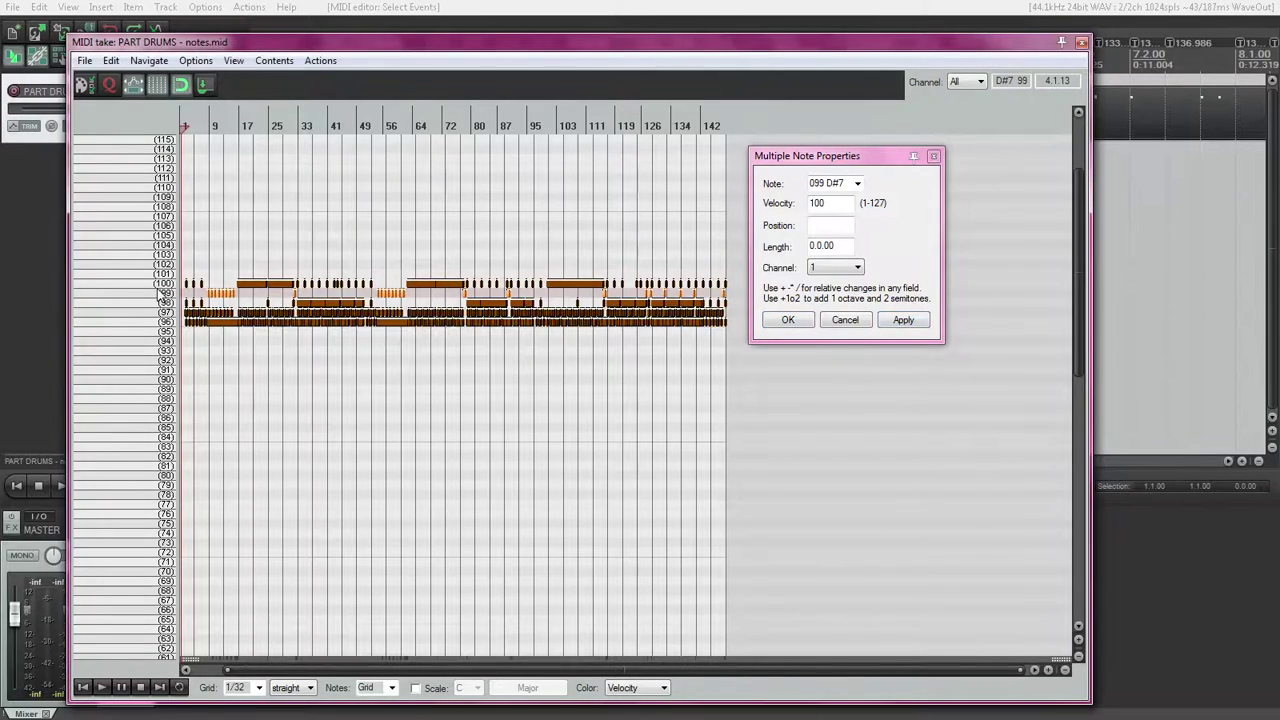
pyautogui.click(853, 208)
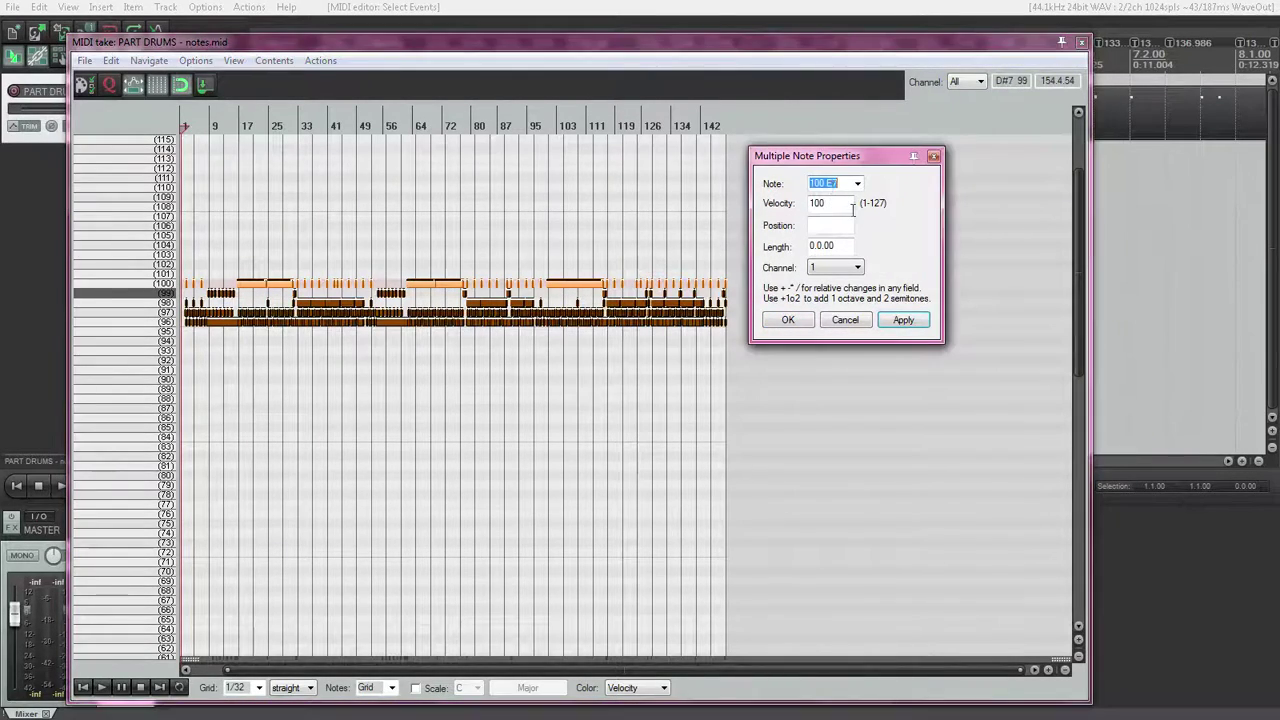
pyautogui.write('41')
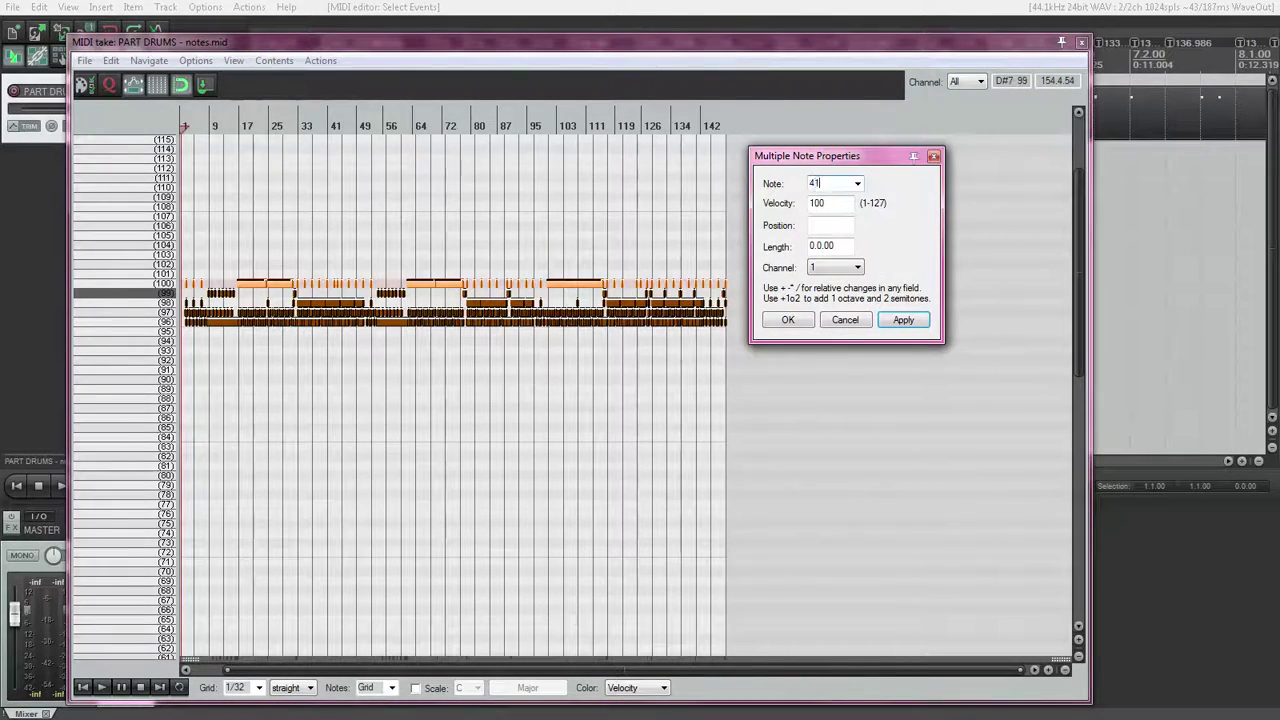
pyautogui.click(903, 320)
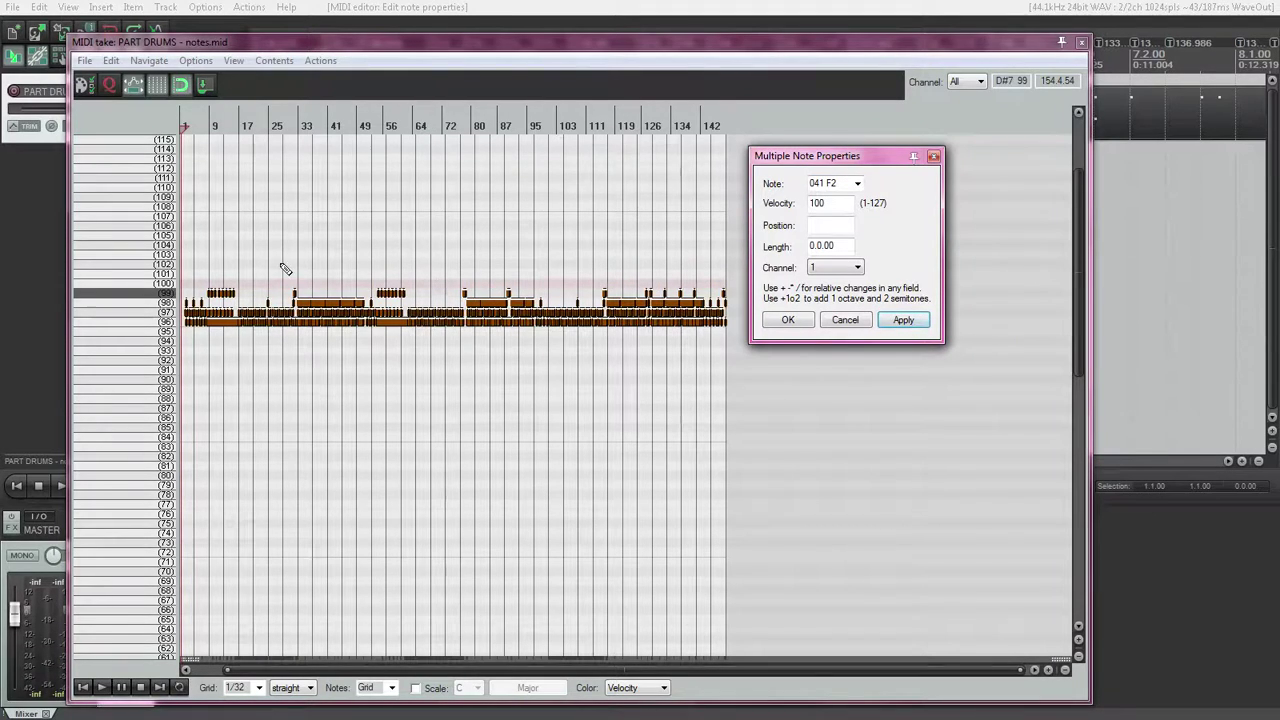
# - Move the pitch-99 notes to 45 and the pitch-98 notes to 48
pyautogui.click(167, 294)
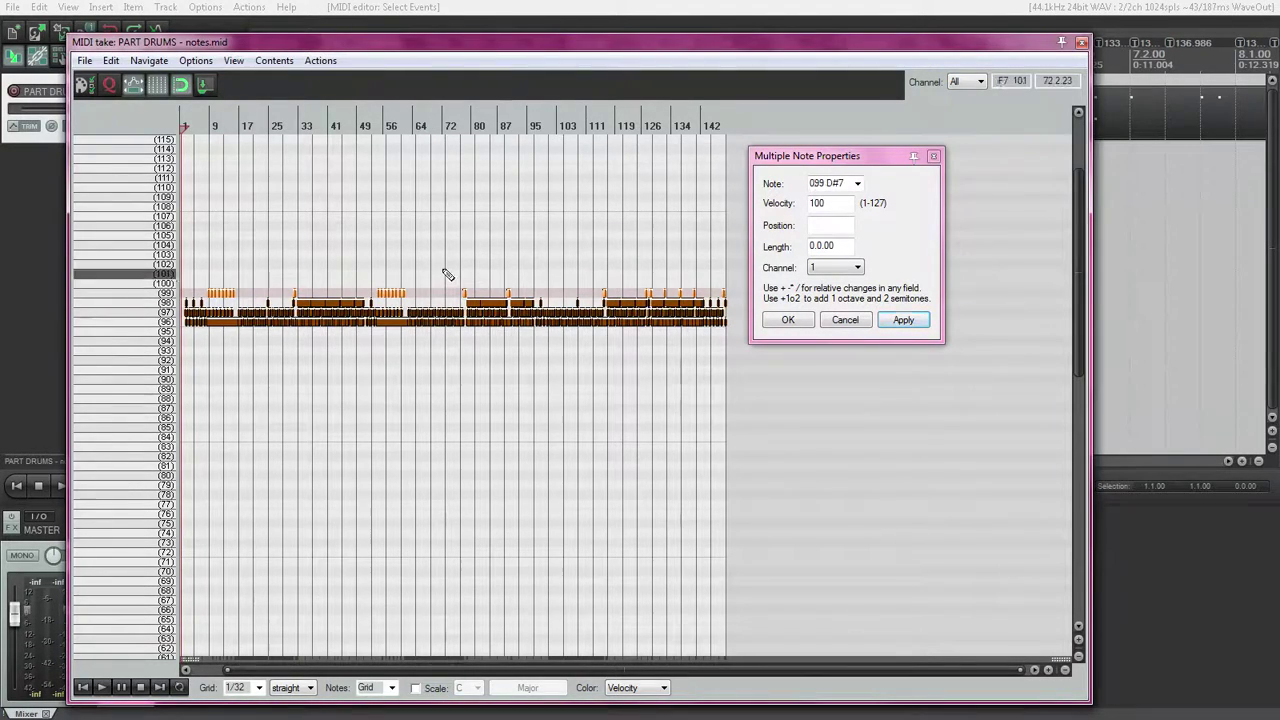
pyautogui.click(829, 184)
pyautogui.write('45')
pyautogui.click(884, 318)
pyautogui.click(167, 303)
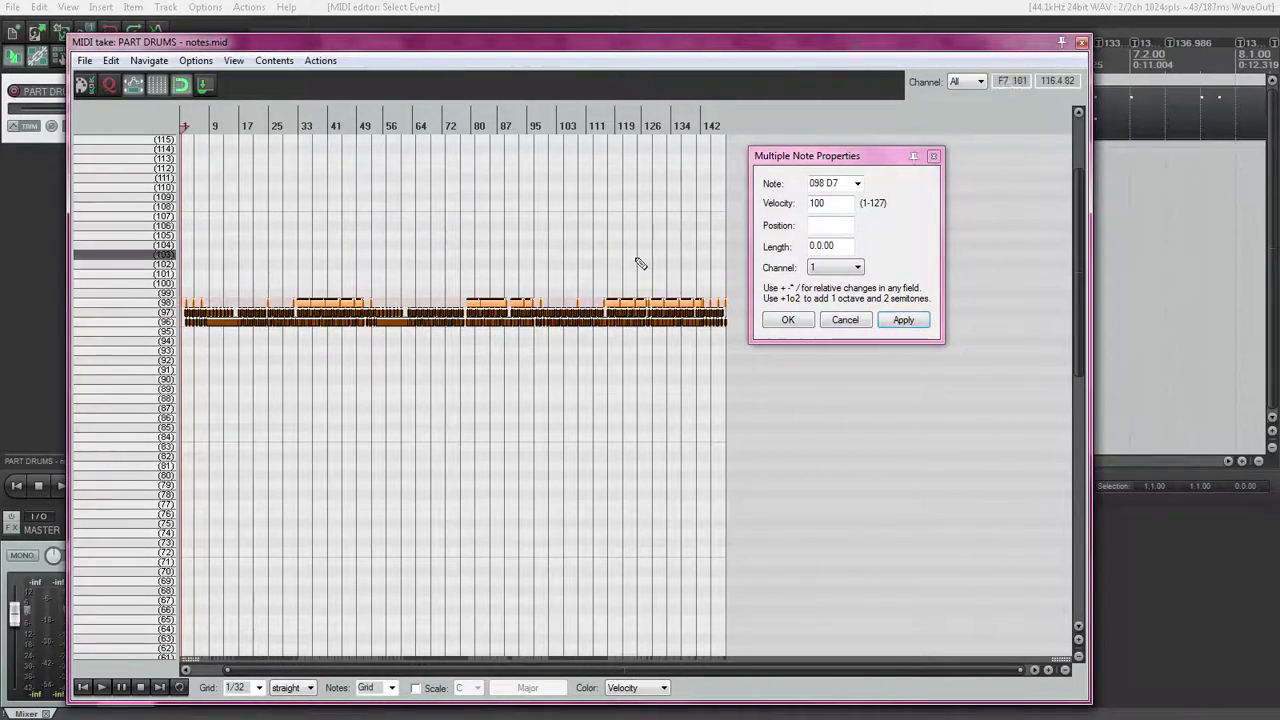
pyautogui.click(768, 210)
pyautogui.write('48')
pyautogui.click(902, 321)
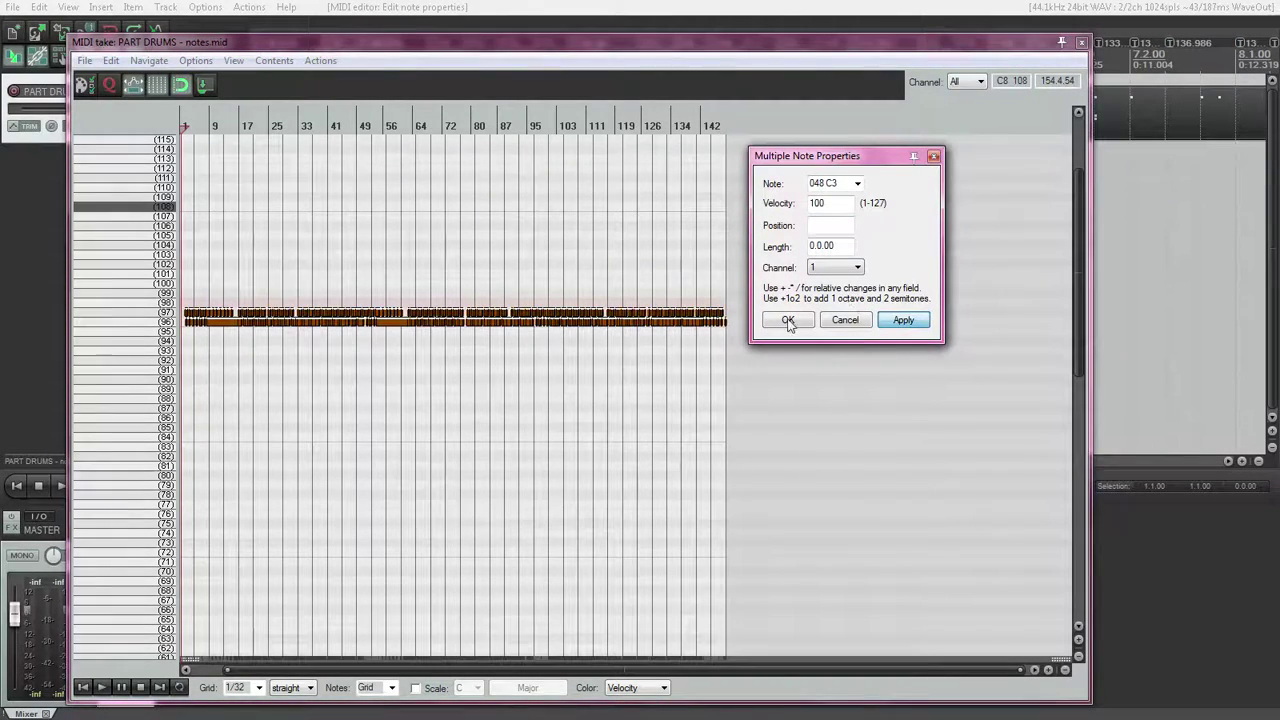
# - Move the pitch-97 notes to 38 and the pitch-96 notes to 33, then deselect all
pyautogui.click(165, 317)
pyautogui.click(815, 183)
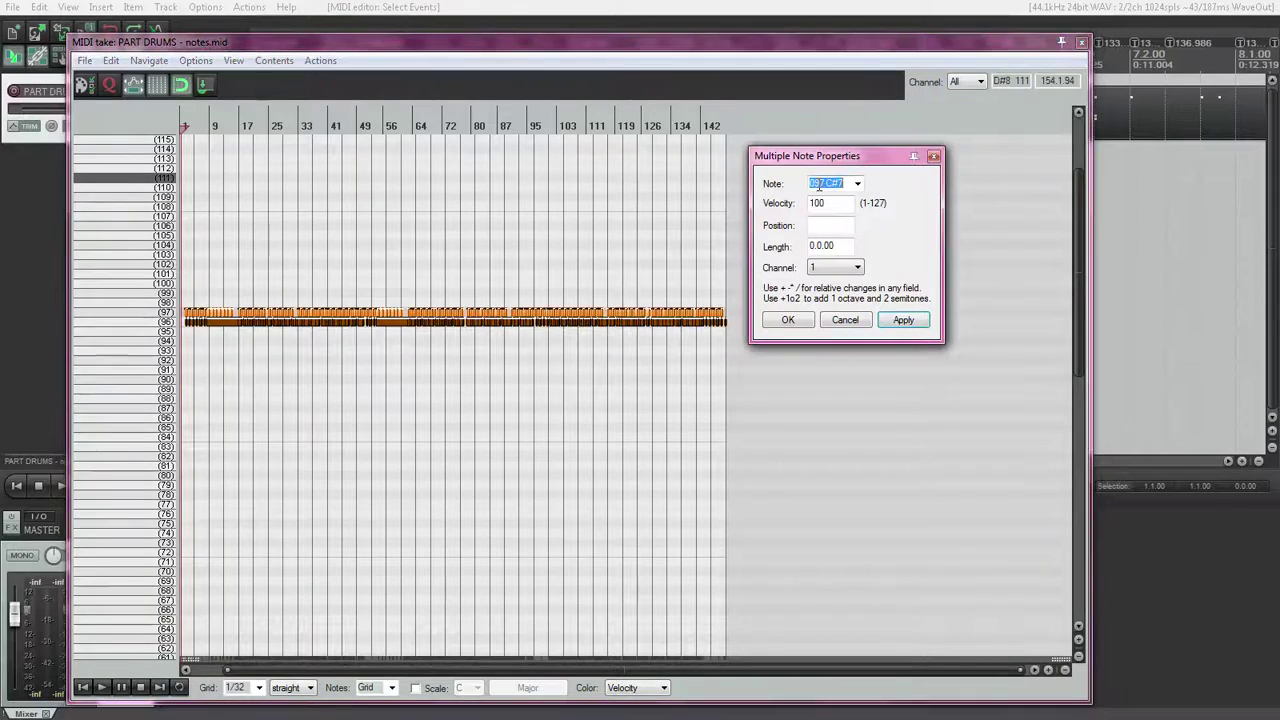
pyautogui.write('38')
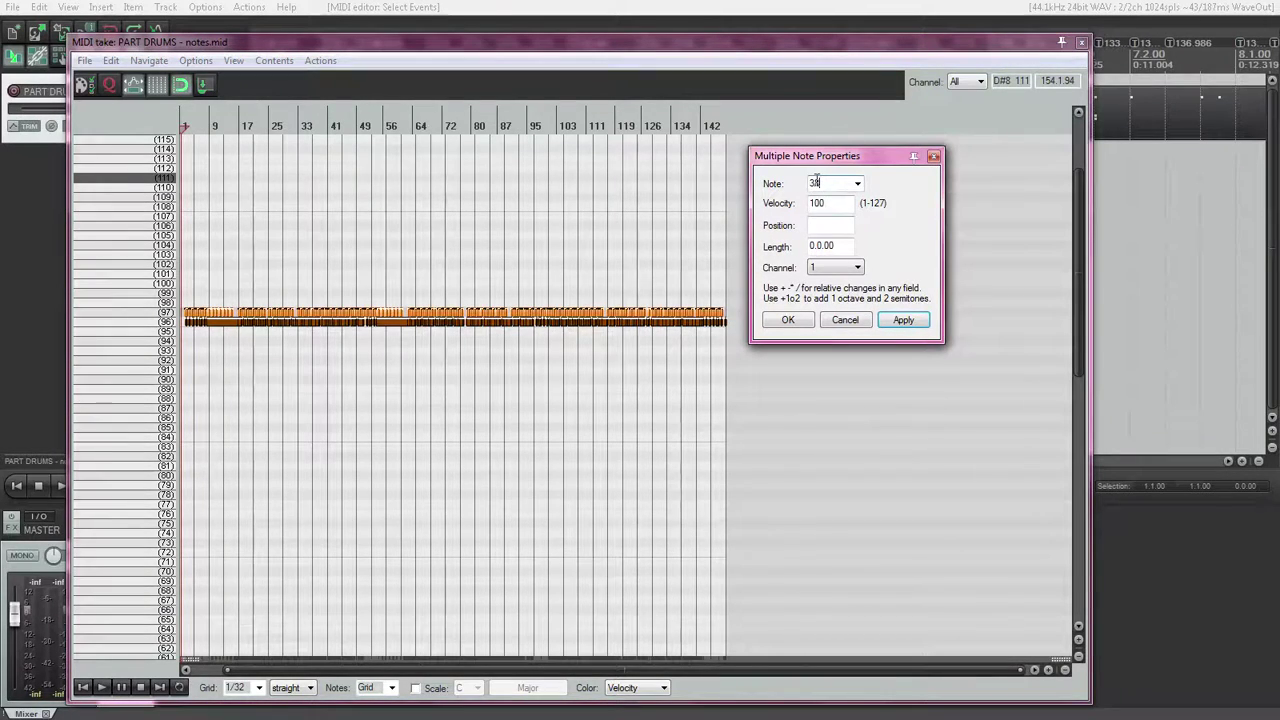
pyautogui.click(903, 321)
pyautogui.click(290, 318)
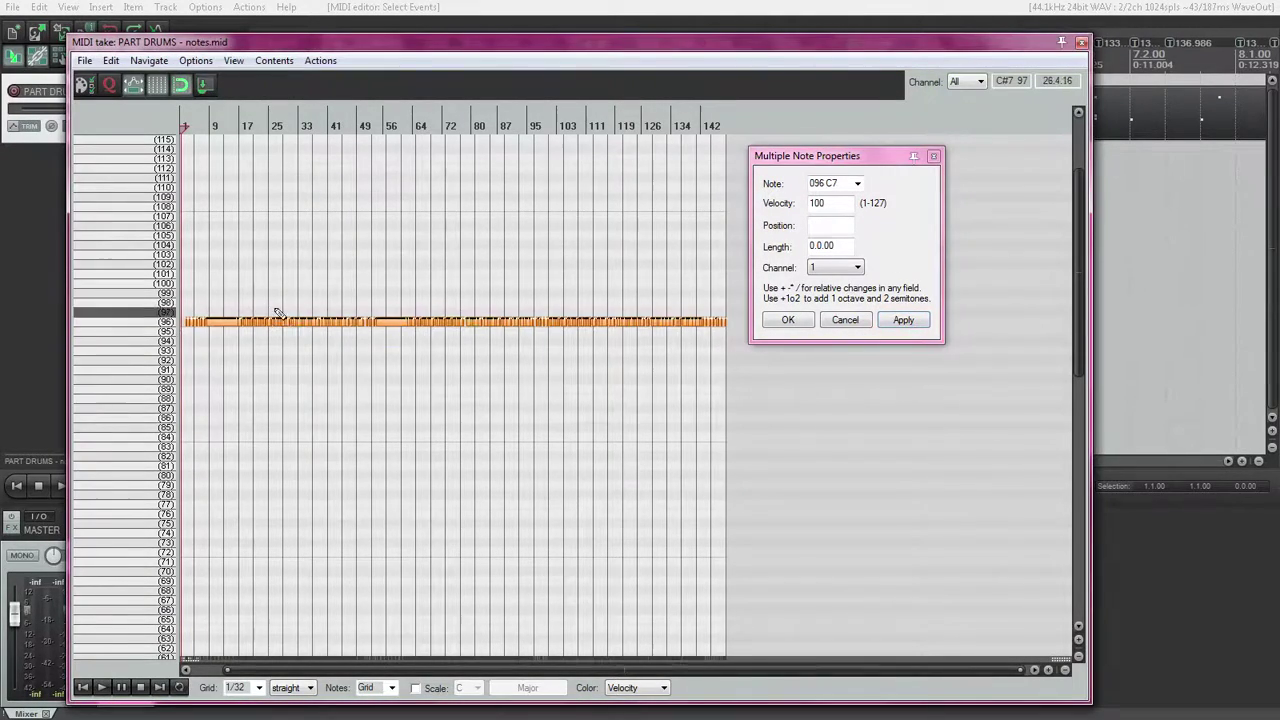
pyautogui.click(865, 215)
pyautogui.write('33')
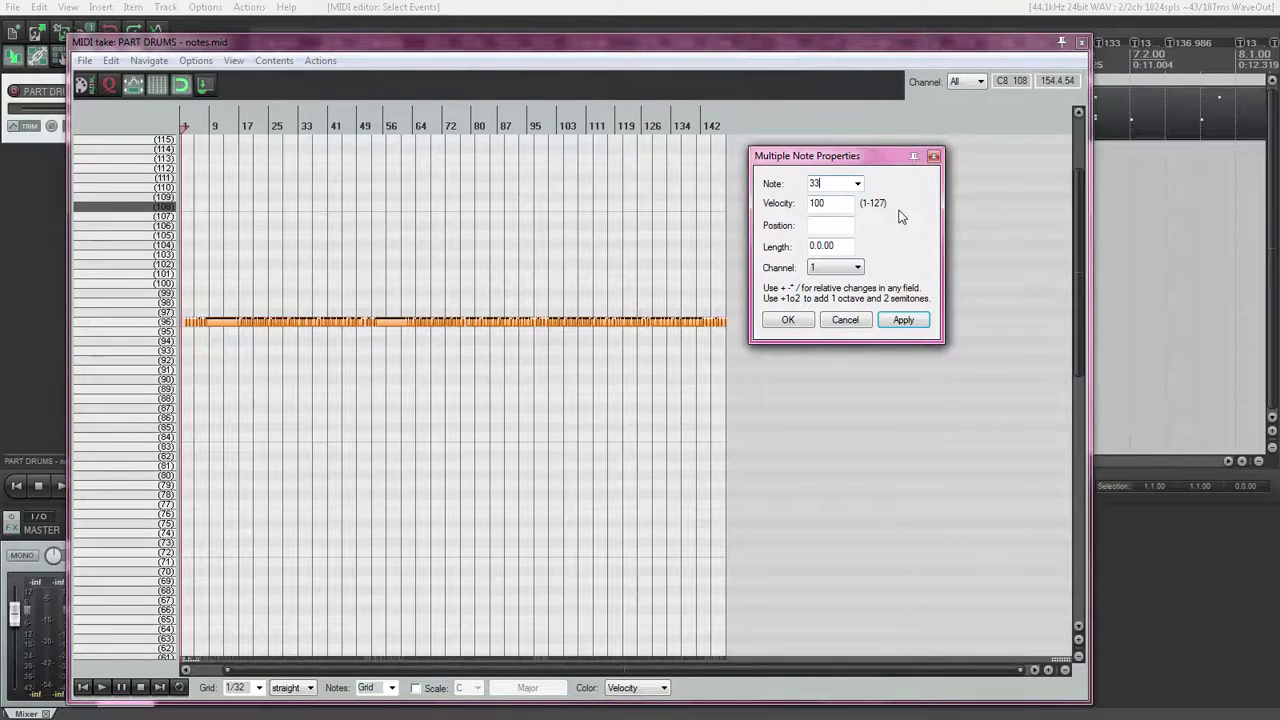
pyautogui.click(903, 320)
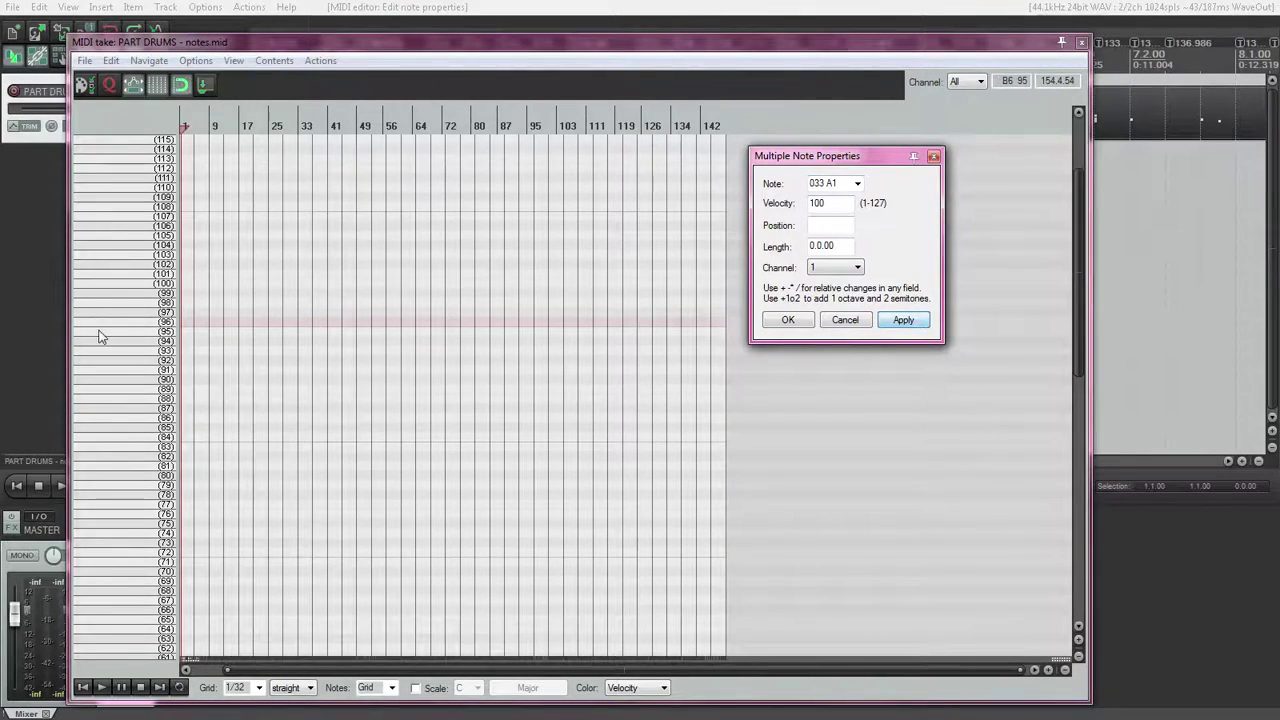
pyautogui.click(160, 340)
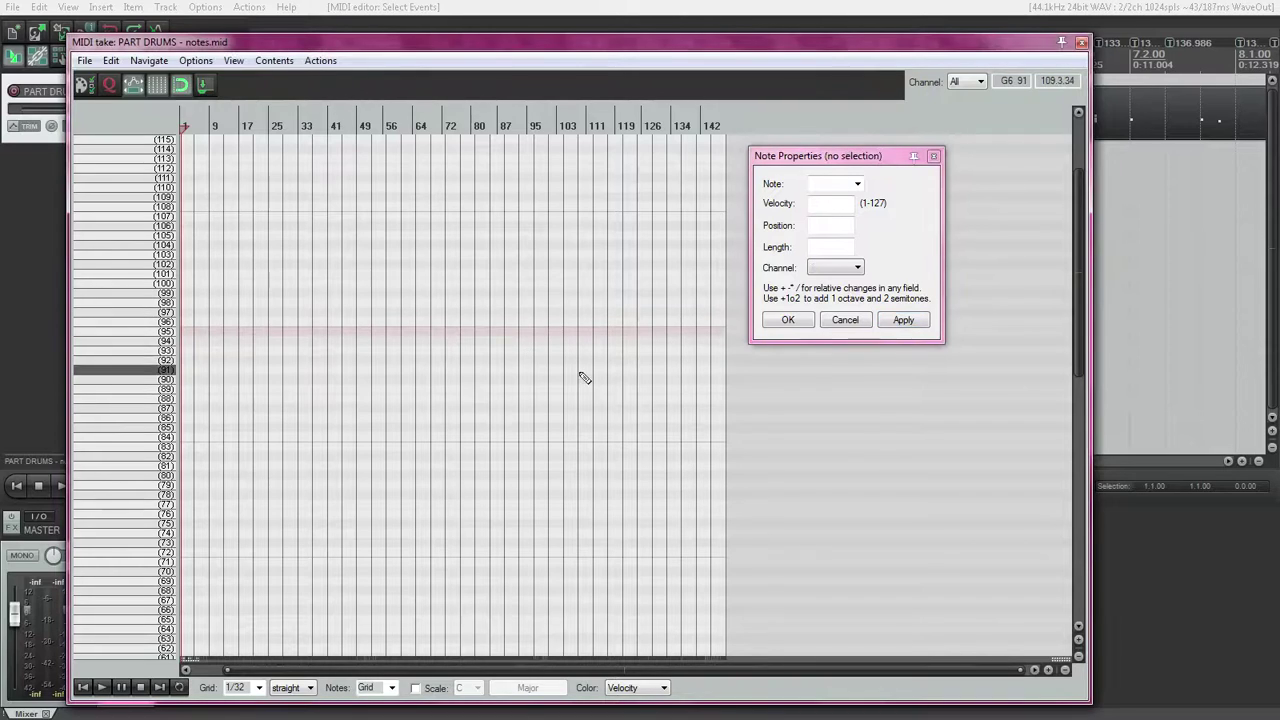
# - Close the MIDI editor and Save project as into MIDIs > Warriors of Rock > Rock Band
pyautogui.click(788, 320)
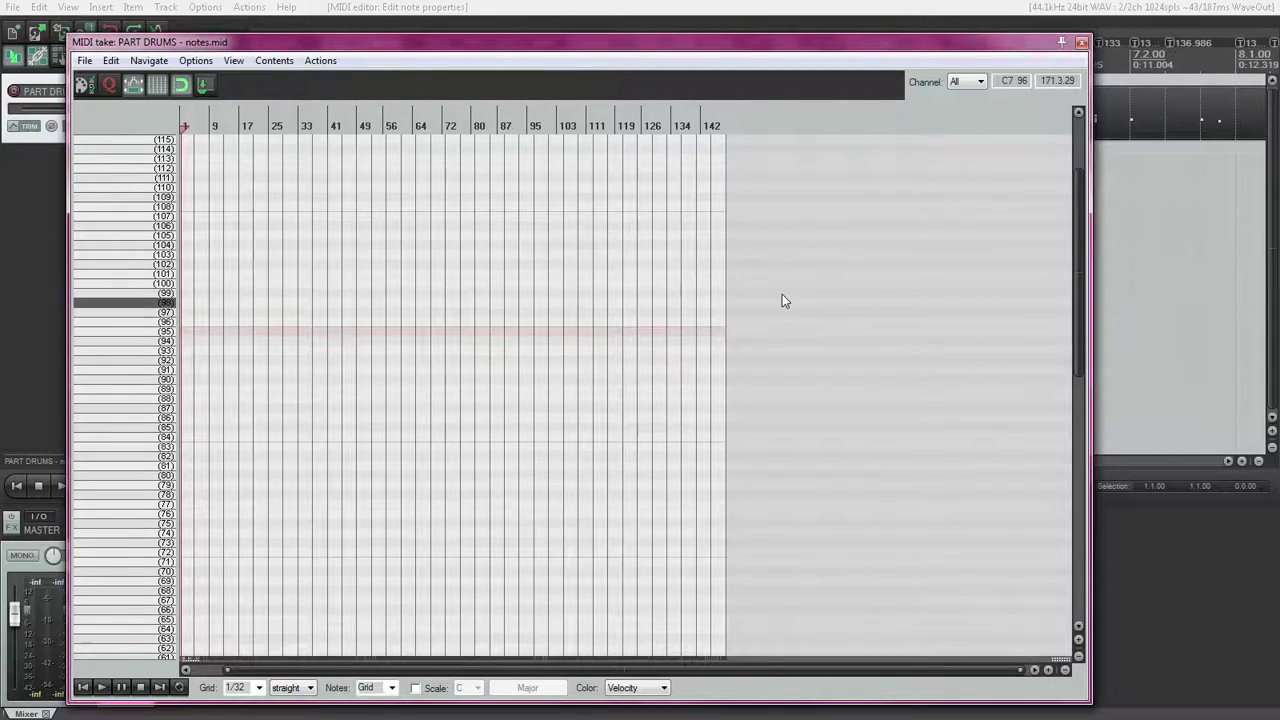
pyautogui.click(1081, 44)
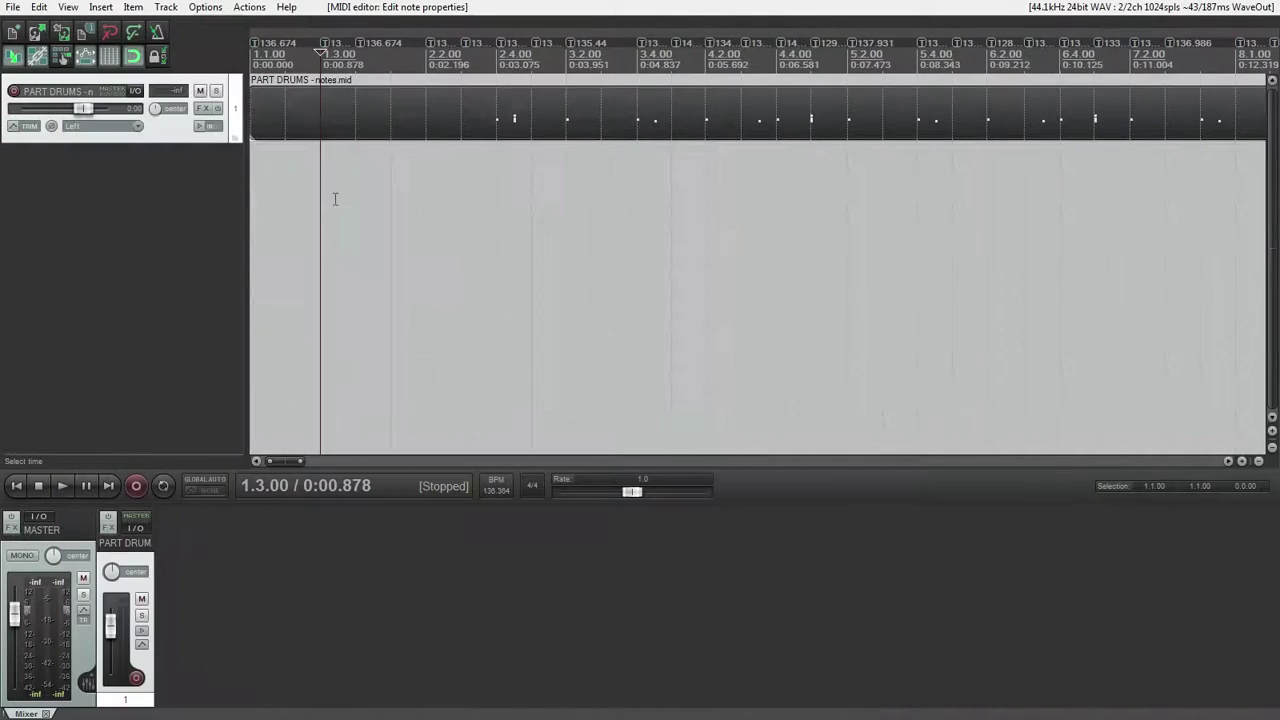
pyautogui.click(13, 7)
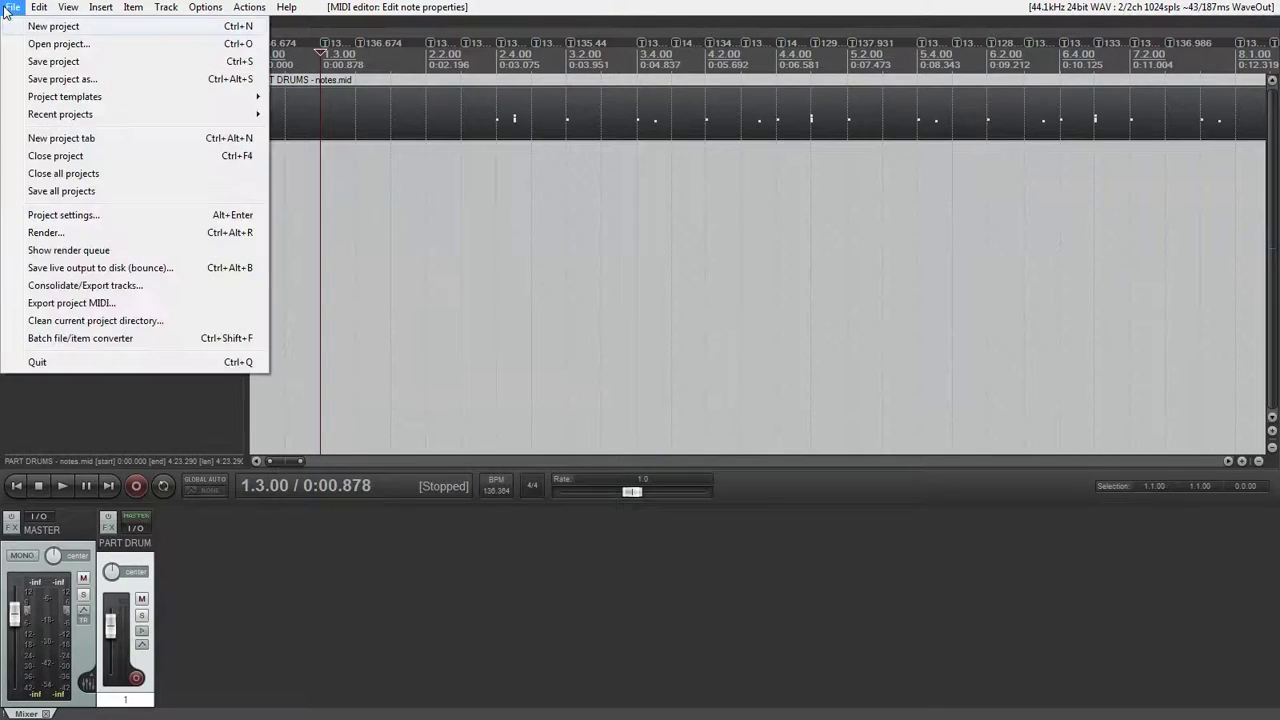
pyautogui.click(109, 80)
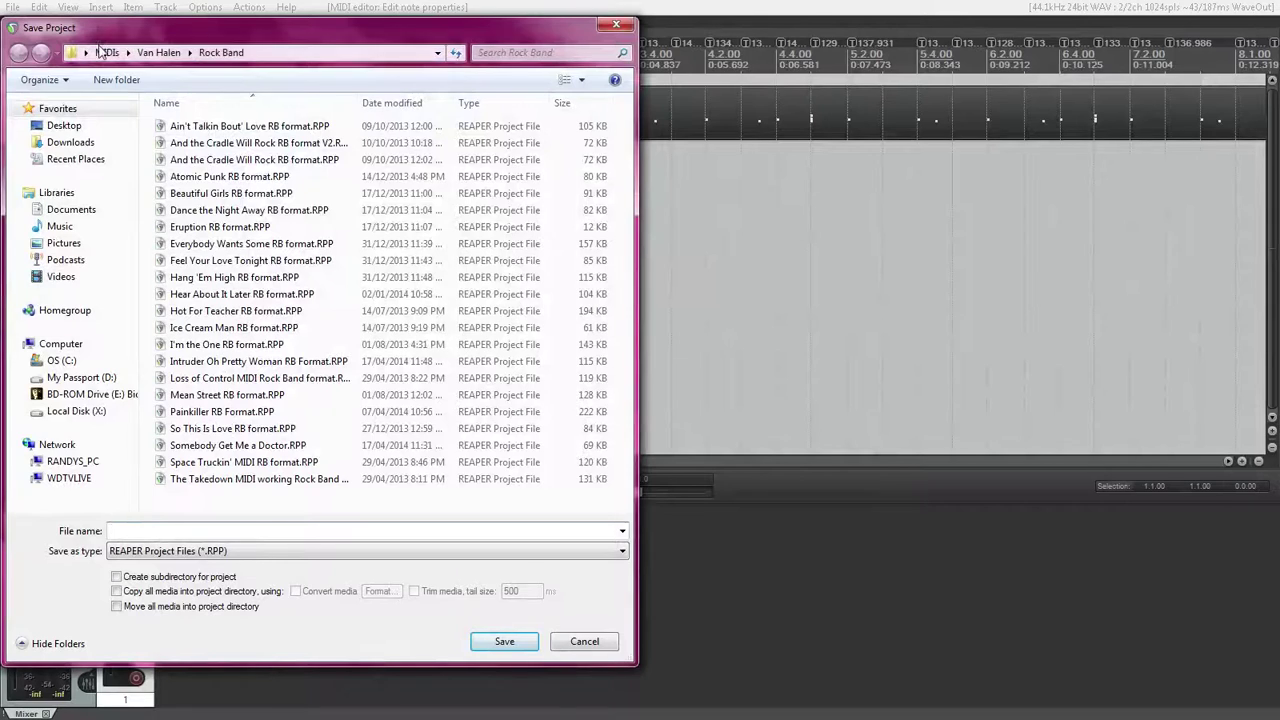
pyautogui.click(107, 53)
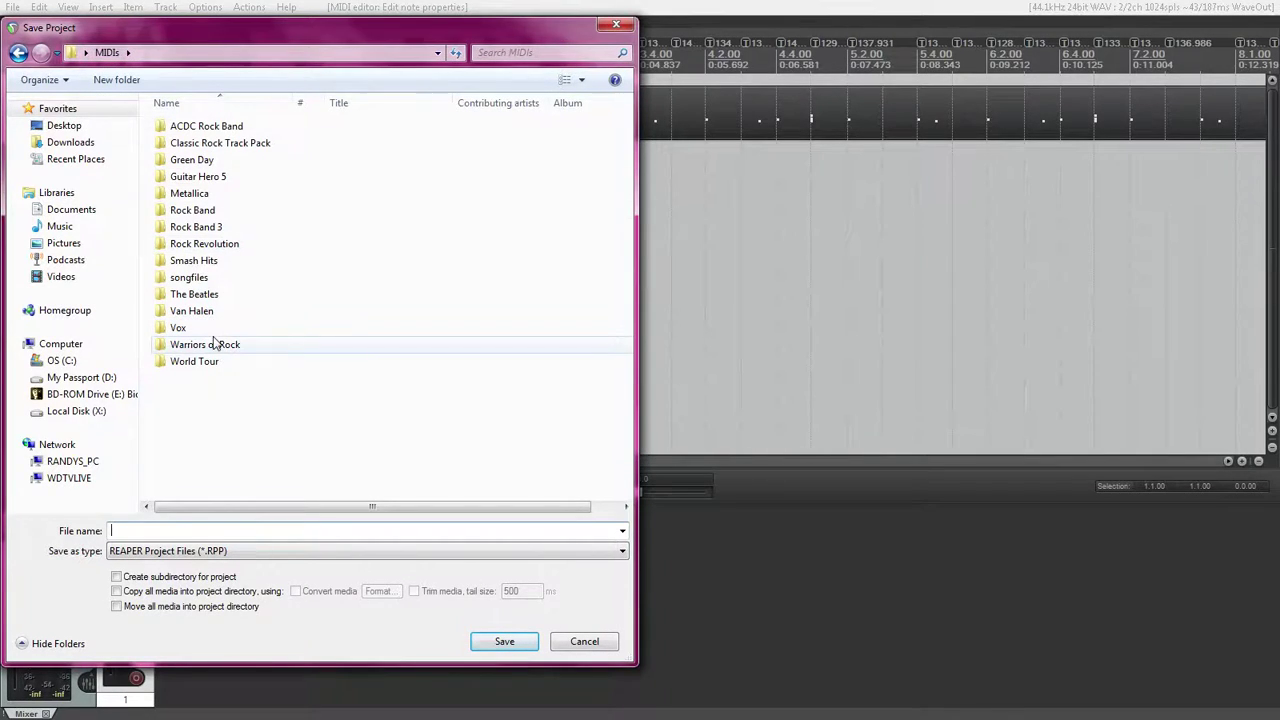
pyautogui.doubleClick(218, 344)
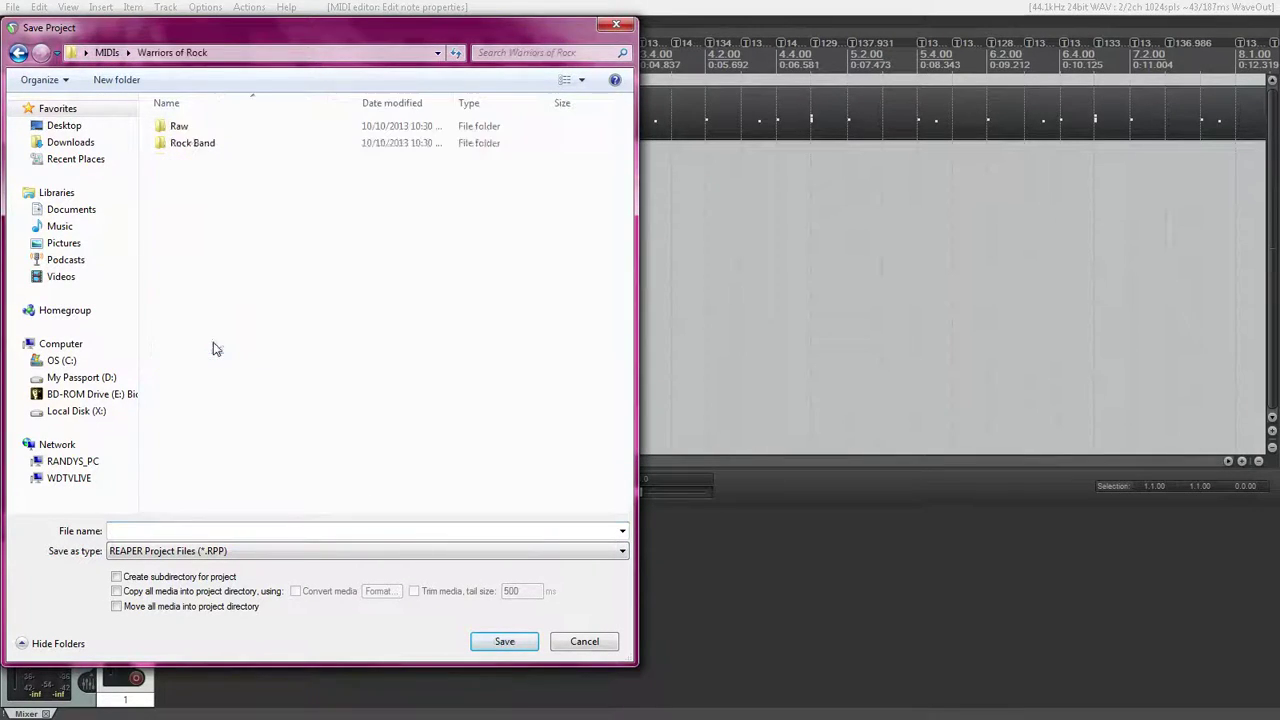
pyautogui.doubleClick(190, 143)
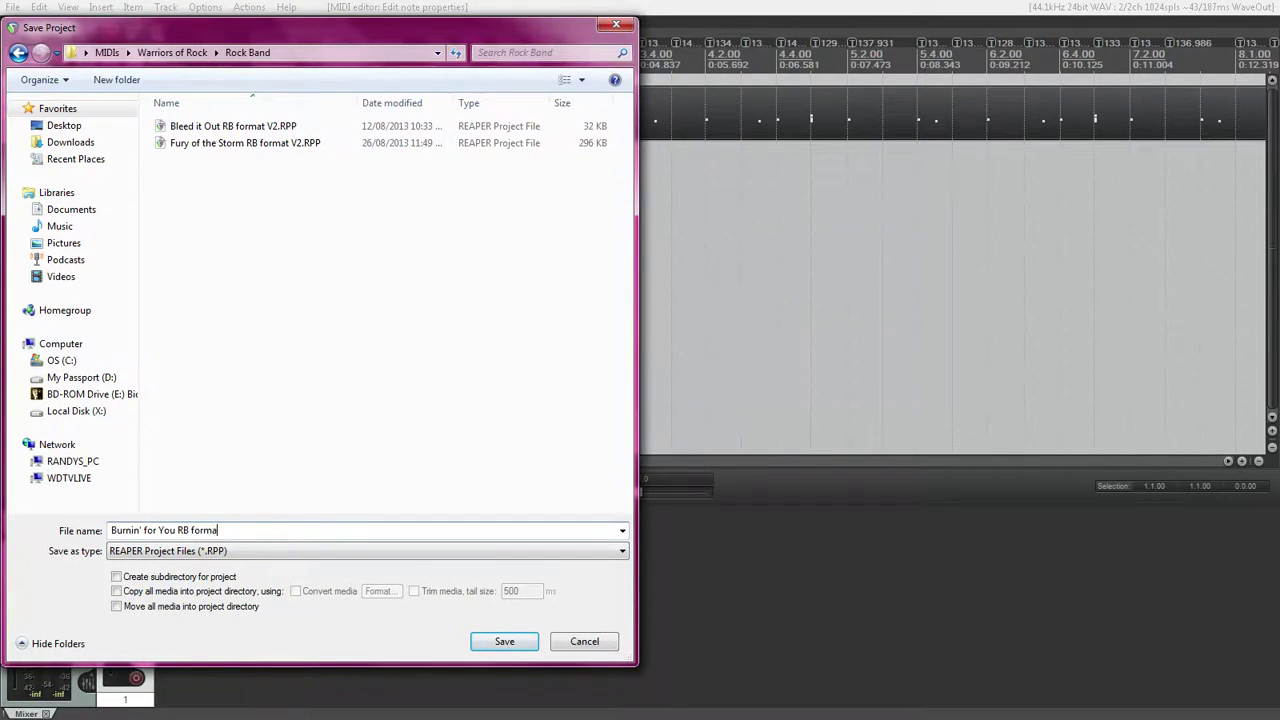
pyautogui.press('Return')
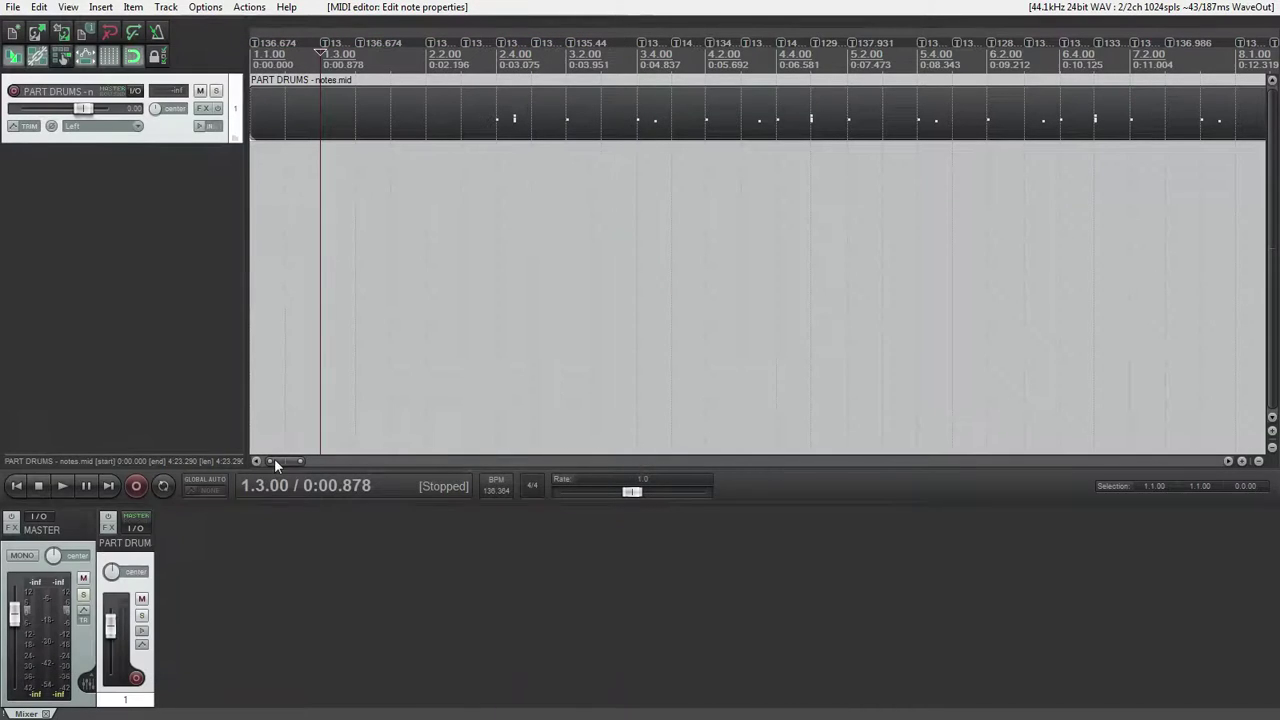